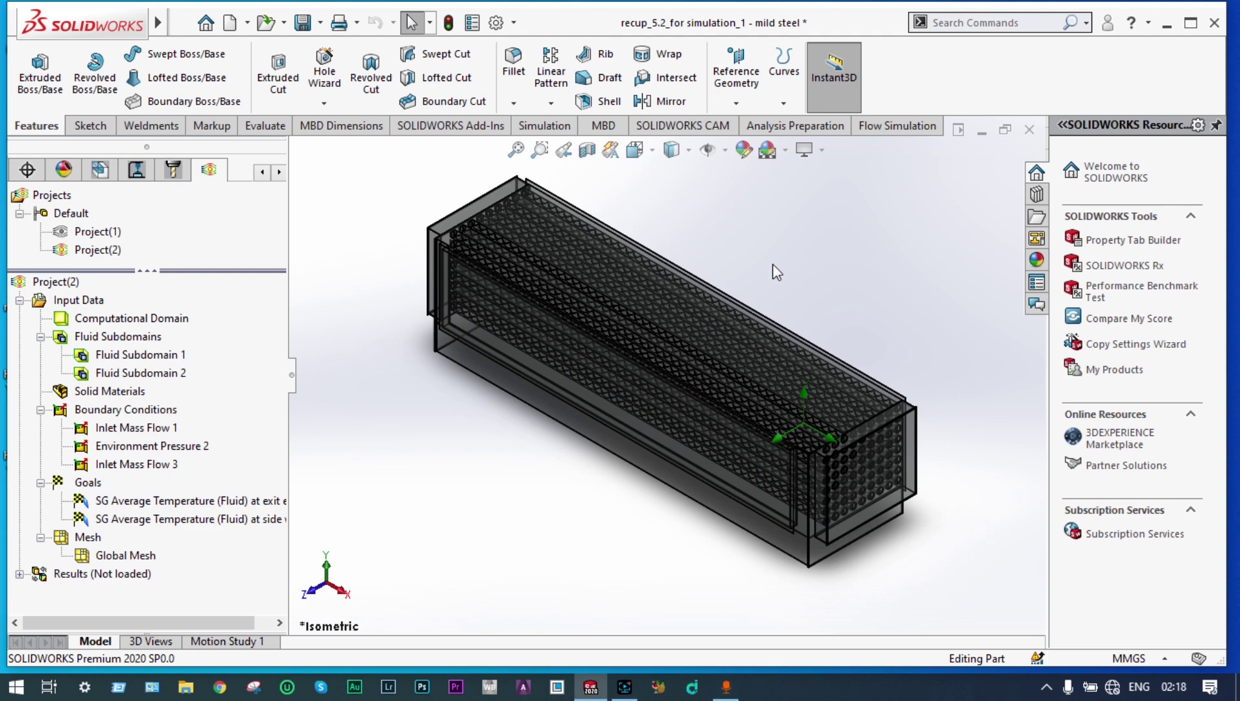
# Examine the transparent heat exchanger model from several angles, including its tube ends and side openings
pyautogui.moveTo(773, 263); pyautogui.dragTo(923, 365, button='middle')
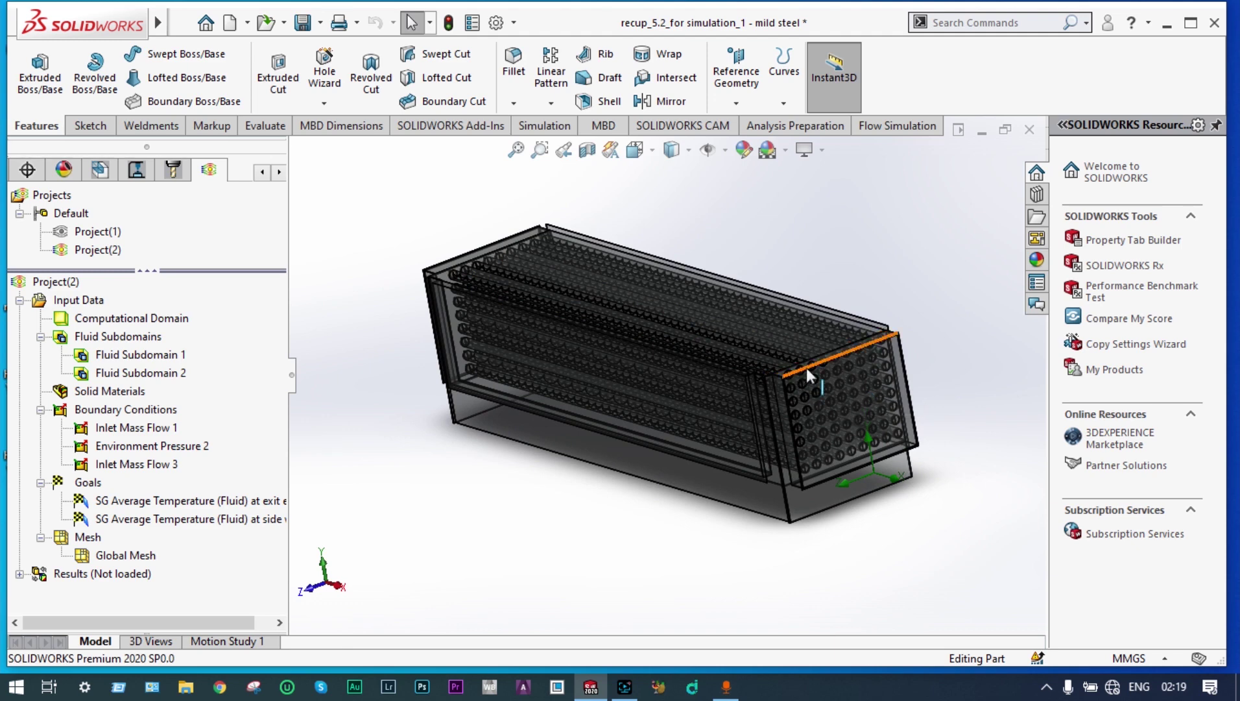
pyautogui.scroll(-10, 654, 310)
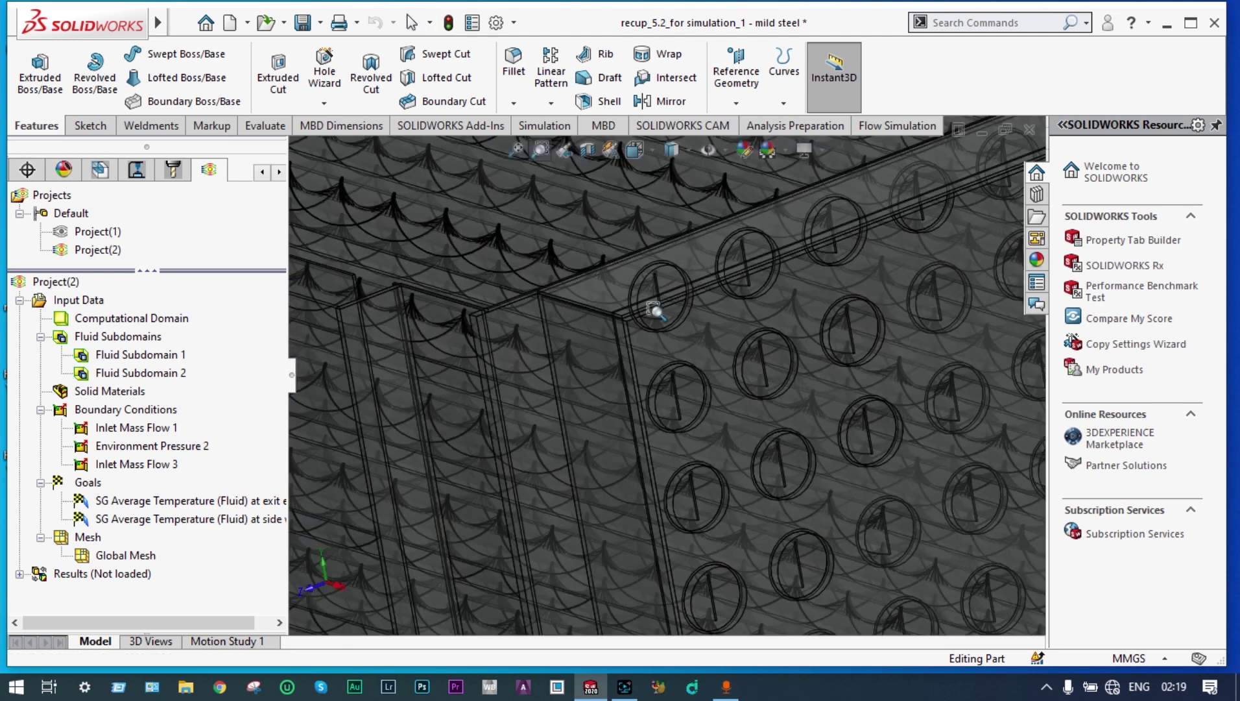
pyautogui.click(518, 149)
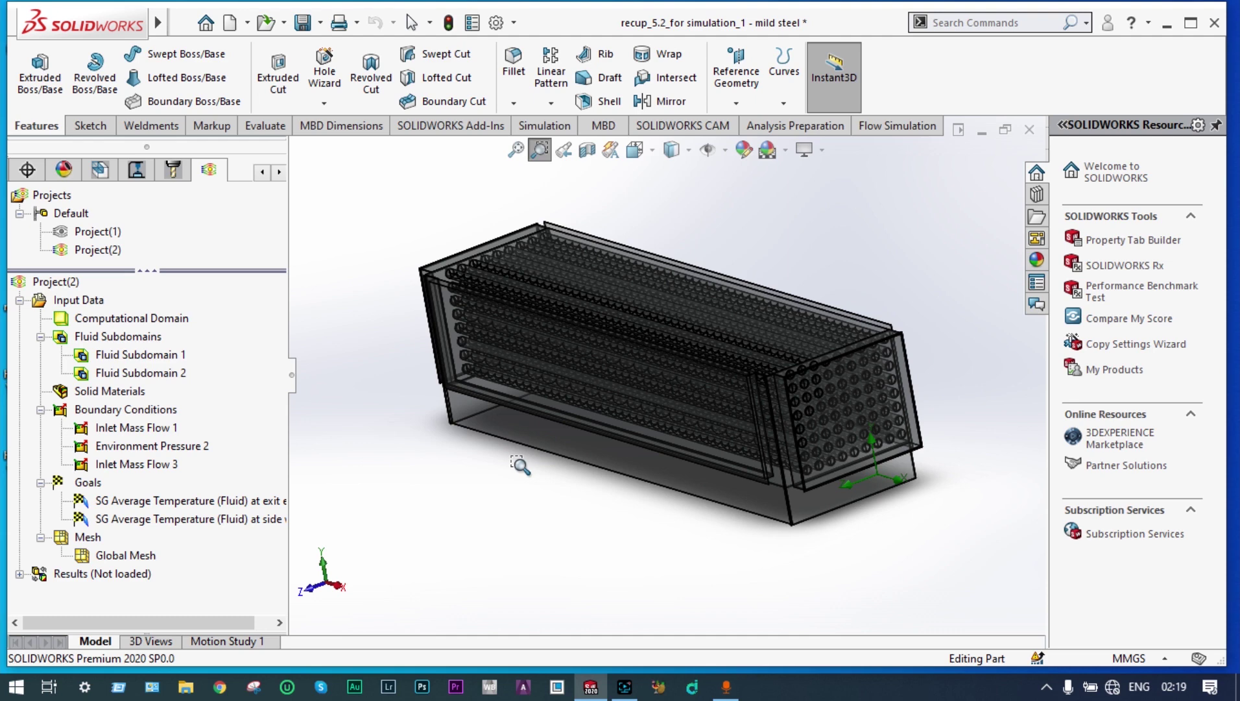
pyautogui.moveTo(519, 465); pyautogui.dragTo(832, 265)
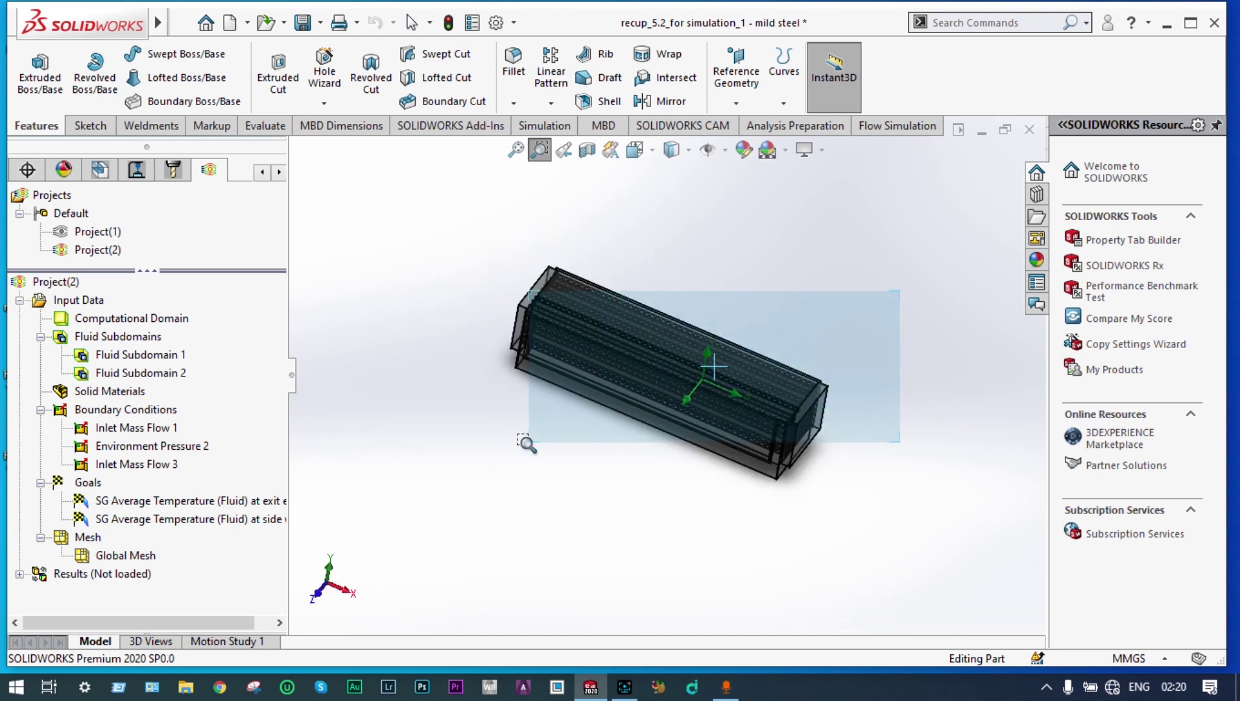
pyautogui.scroll(1, 482, 417)
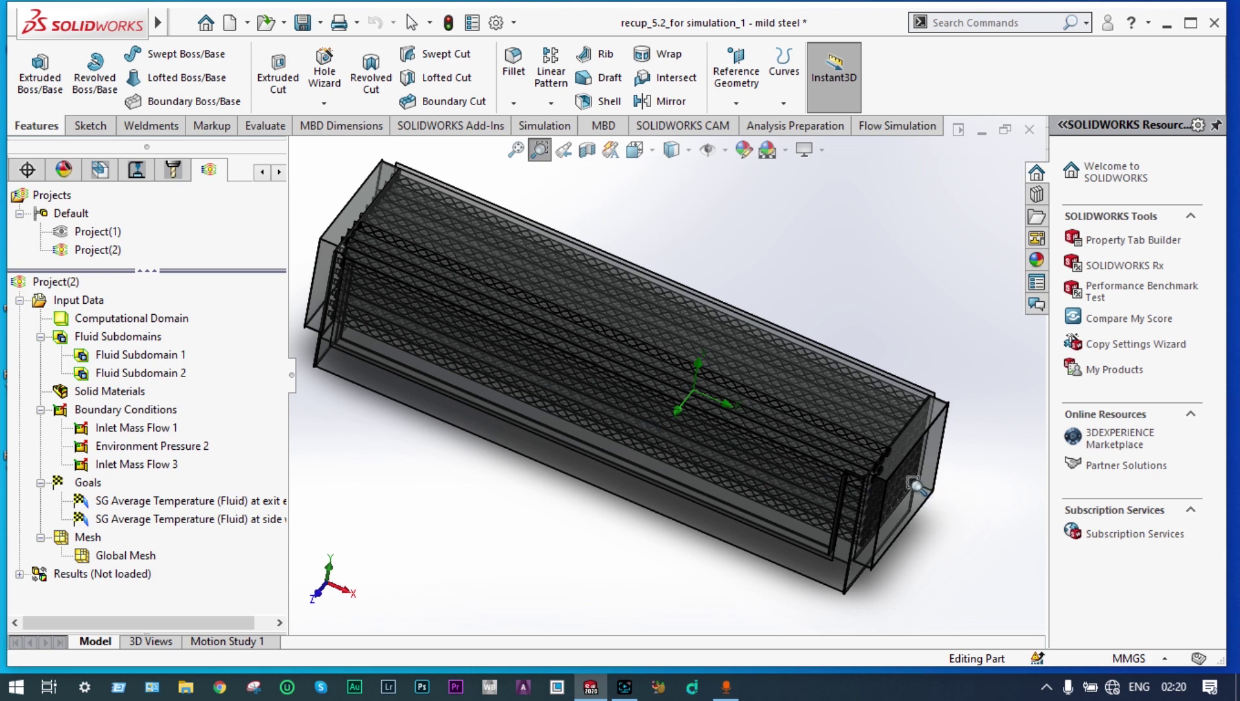
pyautogui.press('Escape')
pyautogui.moveTo(928, 473); pyautogui.dragTo(651, 315, button='middle')
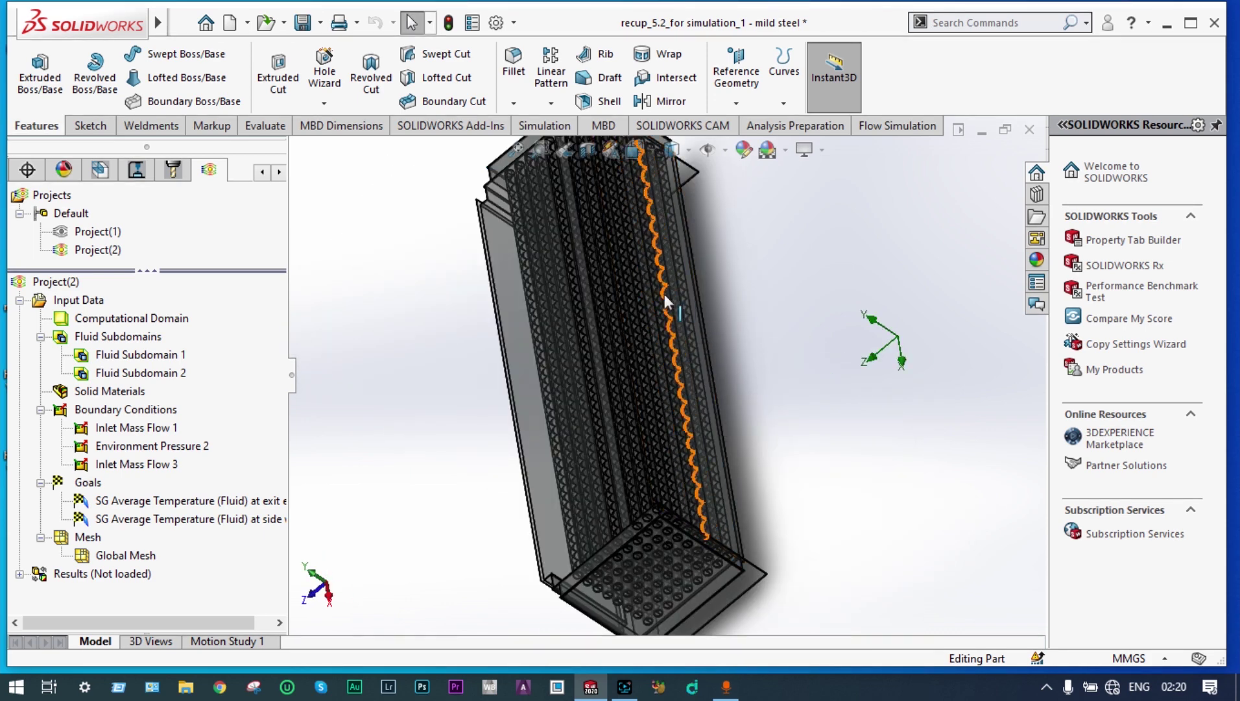
pyautogui.moveTo(792, 318); pyautogui.dragTo(675, 547, button='middle')
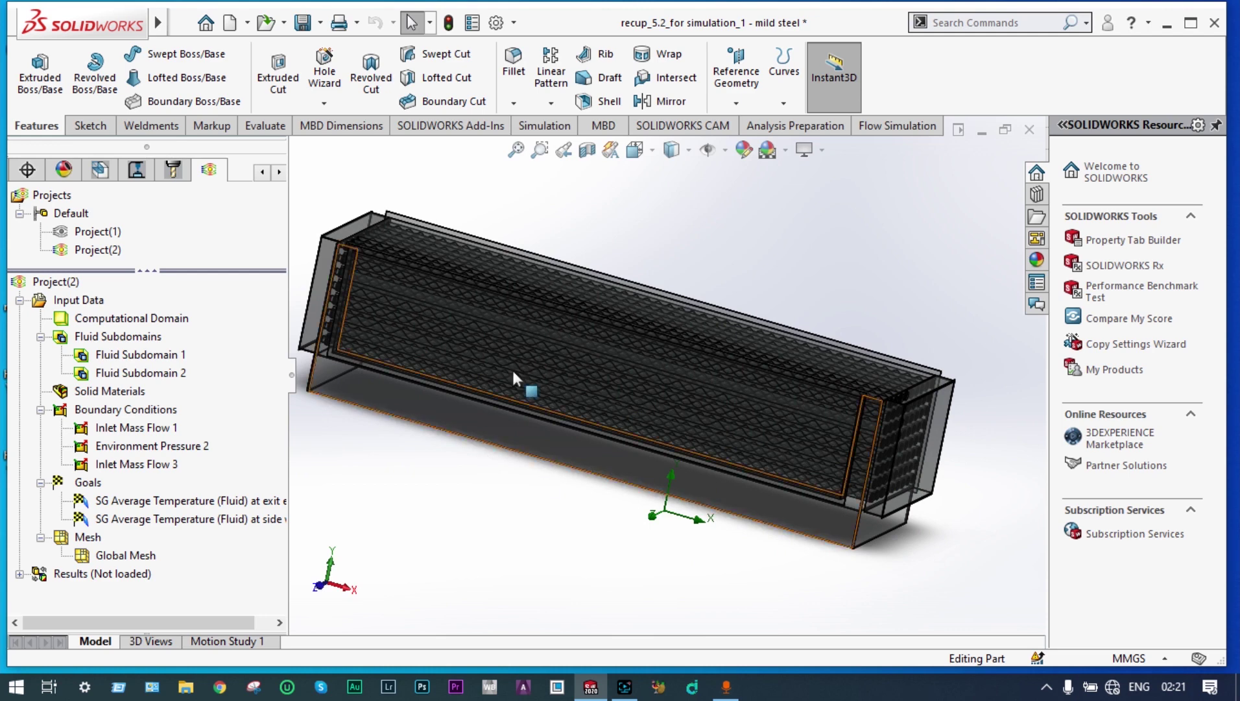
pyautogui.moveTo(833, 217); pyautogui.dragTo(810, 232, button='middle')
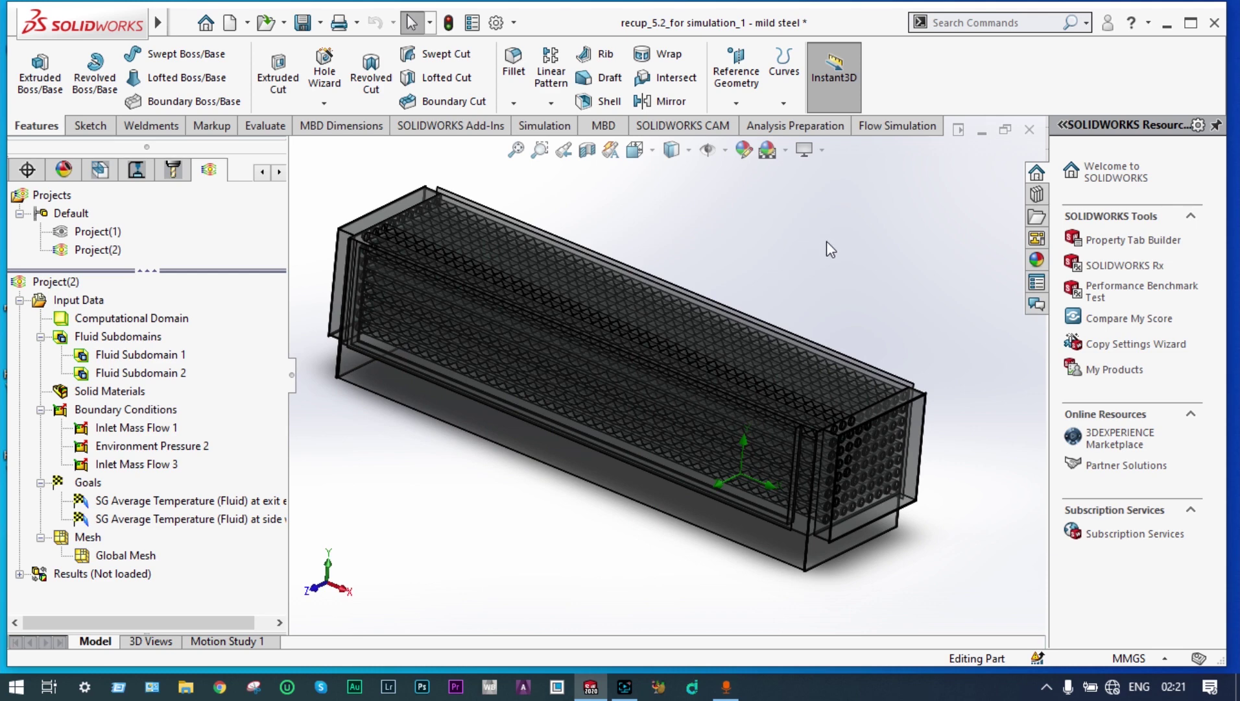
# Start a new flow simulation project with the Wizard, using SI units with temperature in °C
pyautogui.click(891, 124)
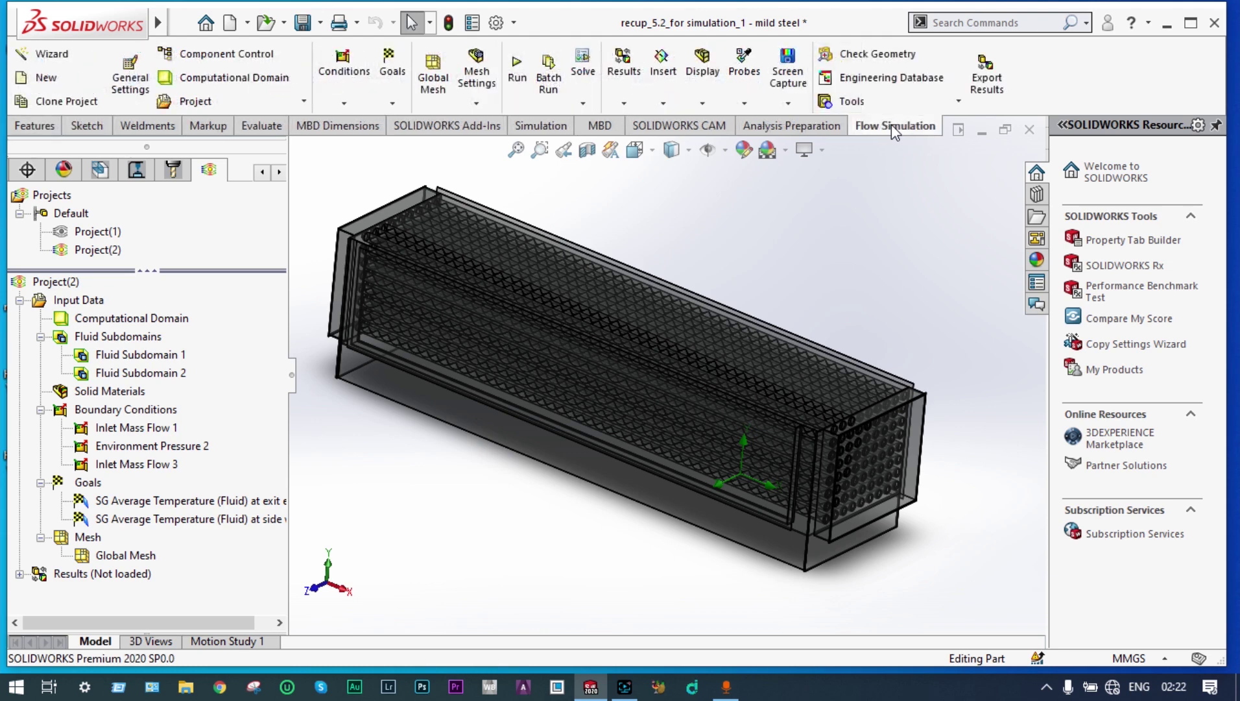
pyautogui.click(58, 53)
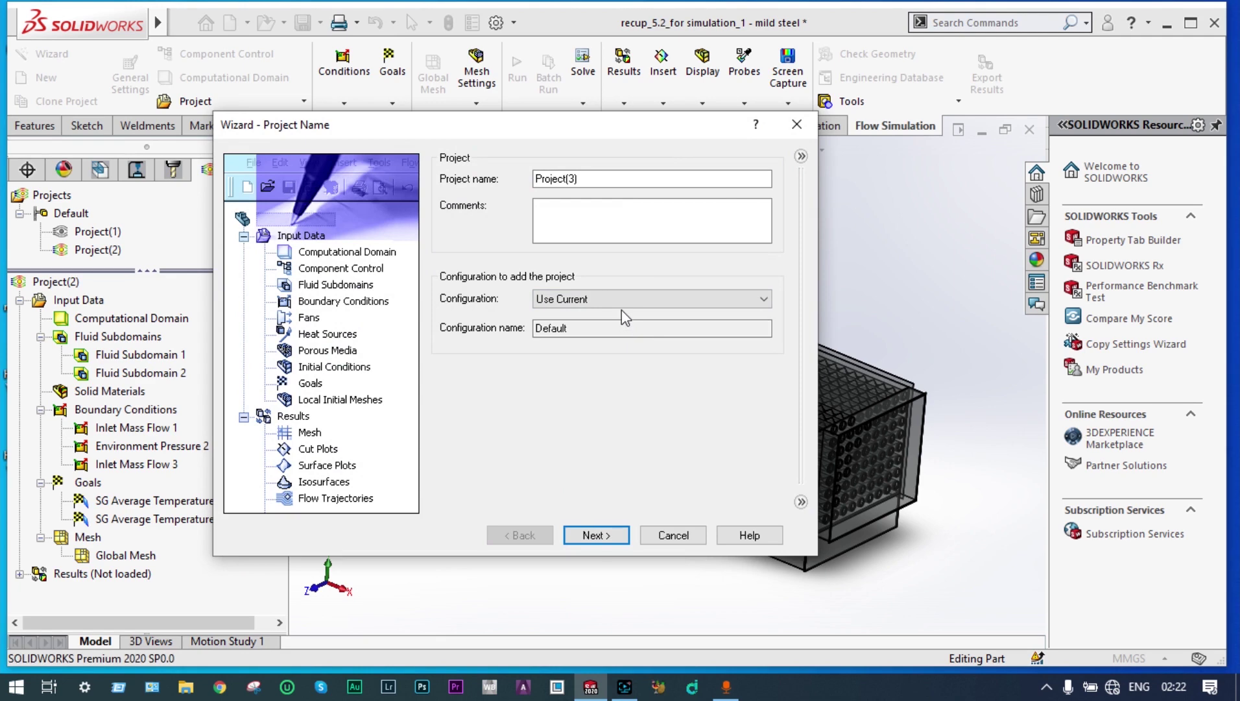
pyautogui.click(595, 535)
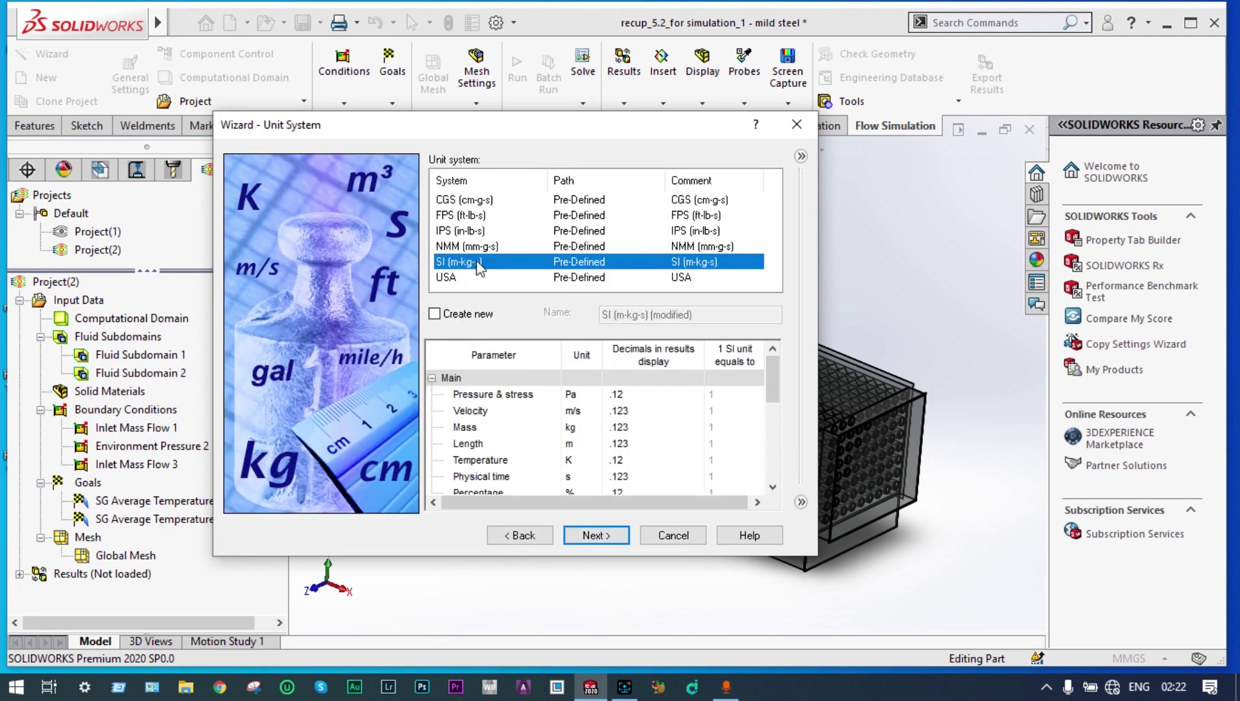
pyautogui.click(592, 460)
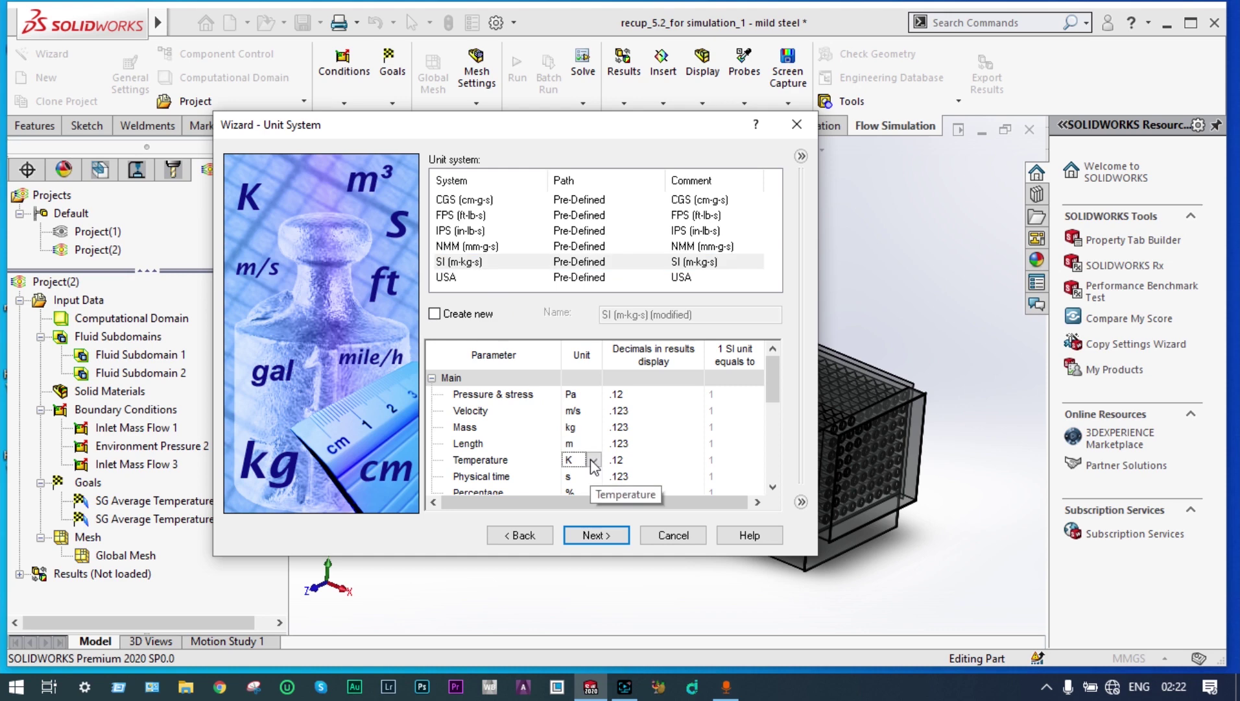
pyautogui.click(594, 461)
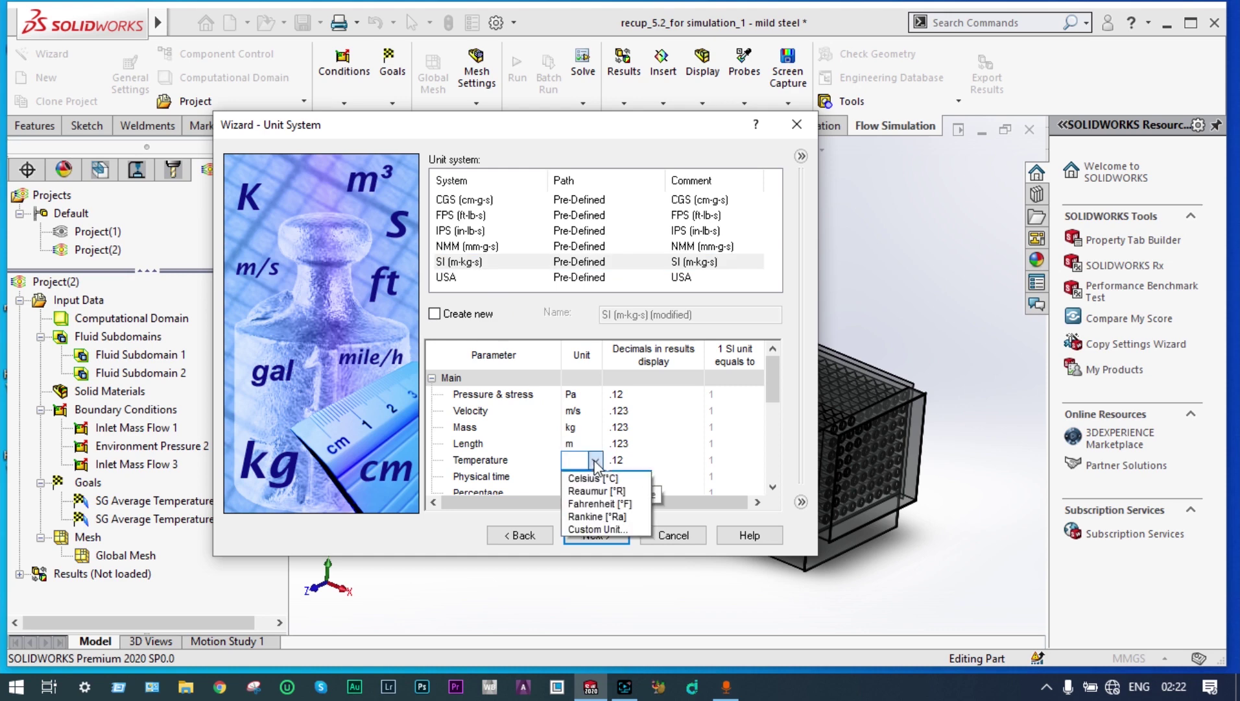
pyautogui.click(600, 494)
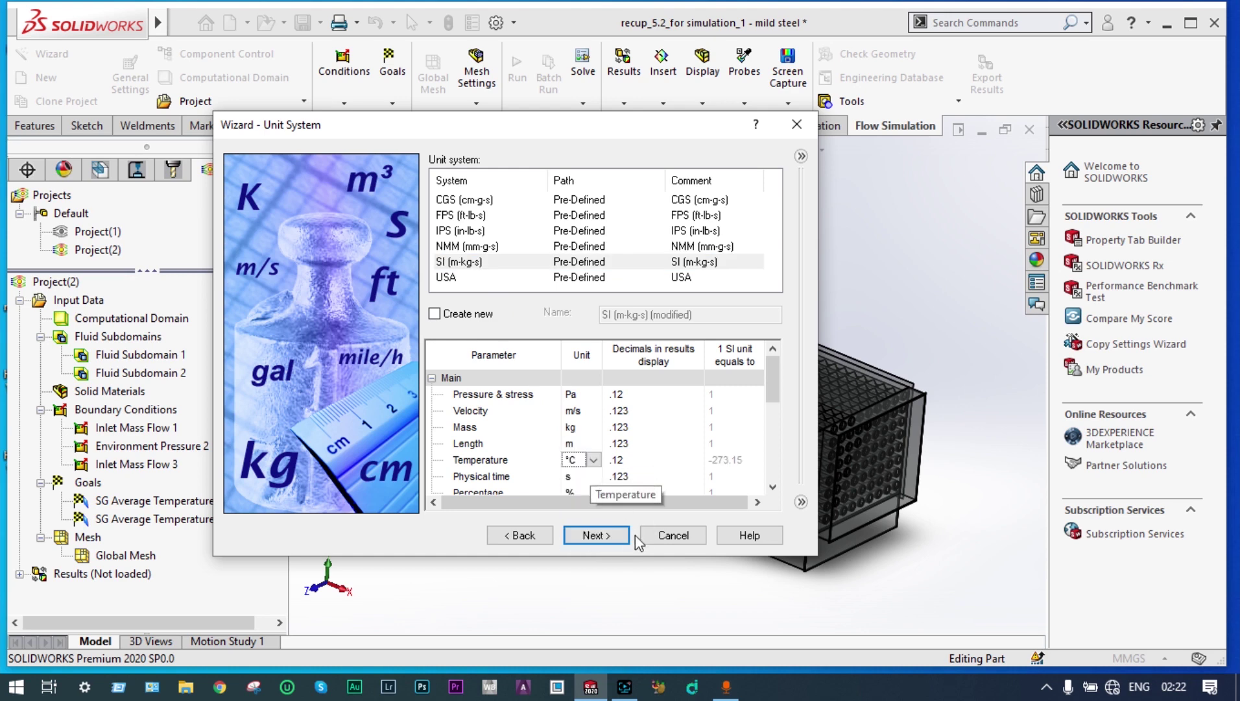
pyautogui.click(600, 534)
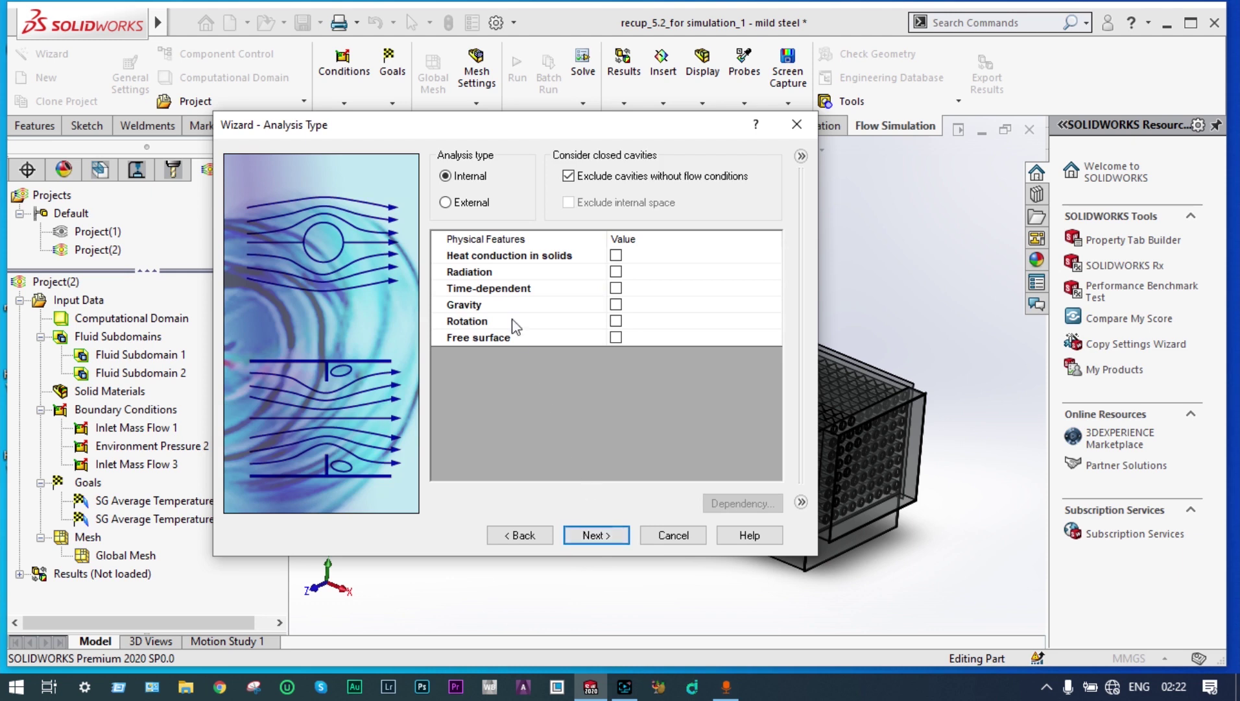
# Enable heat conduction in solids for the internal analysis and add the pre-defined gas Air as the project fluid
pyautogui.click(615, 255)
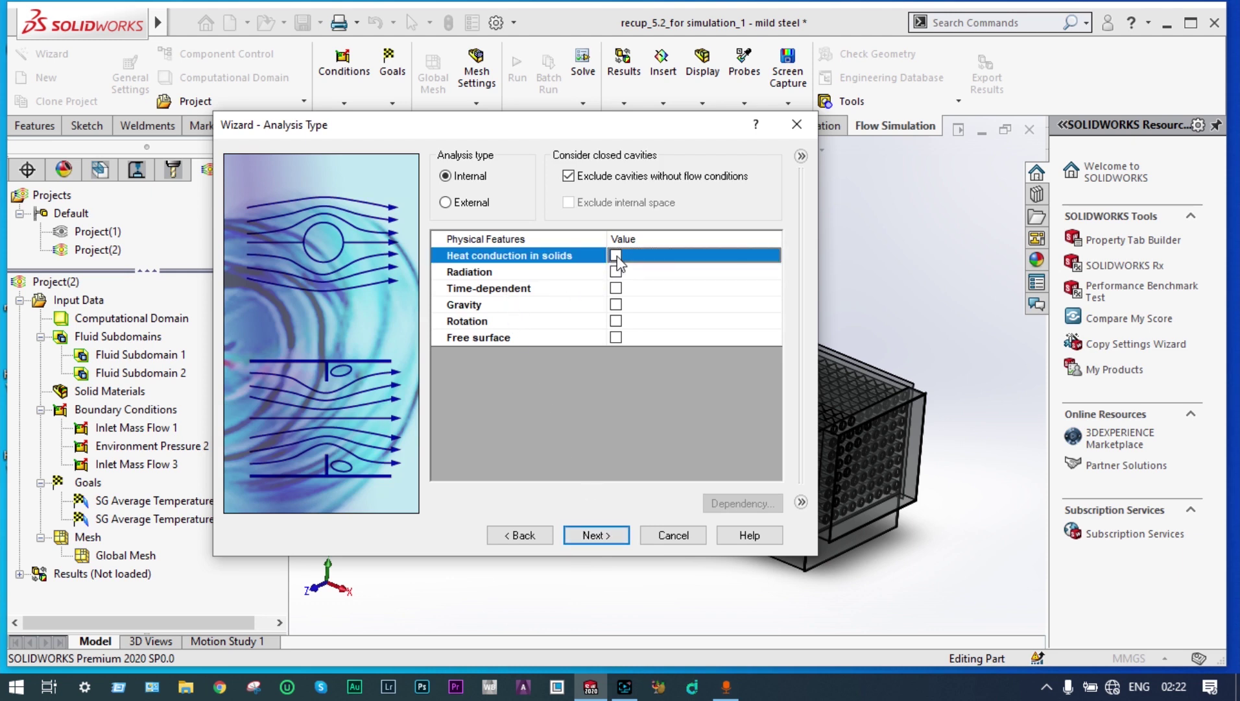
pyautogui.click(614, 538)
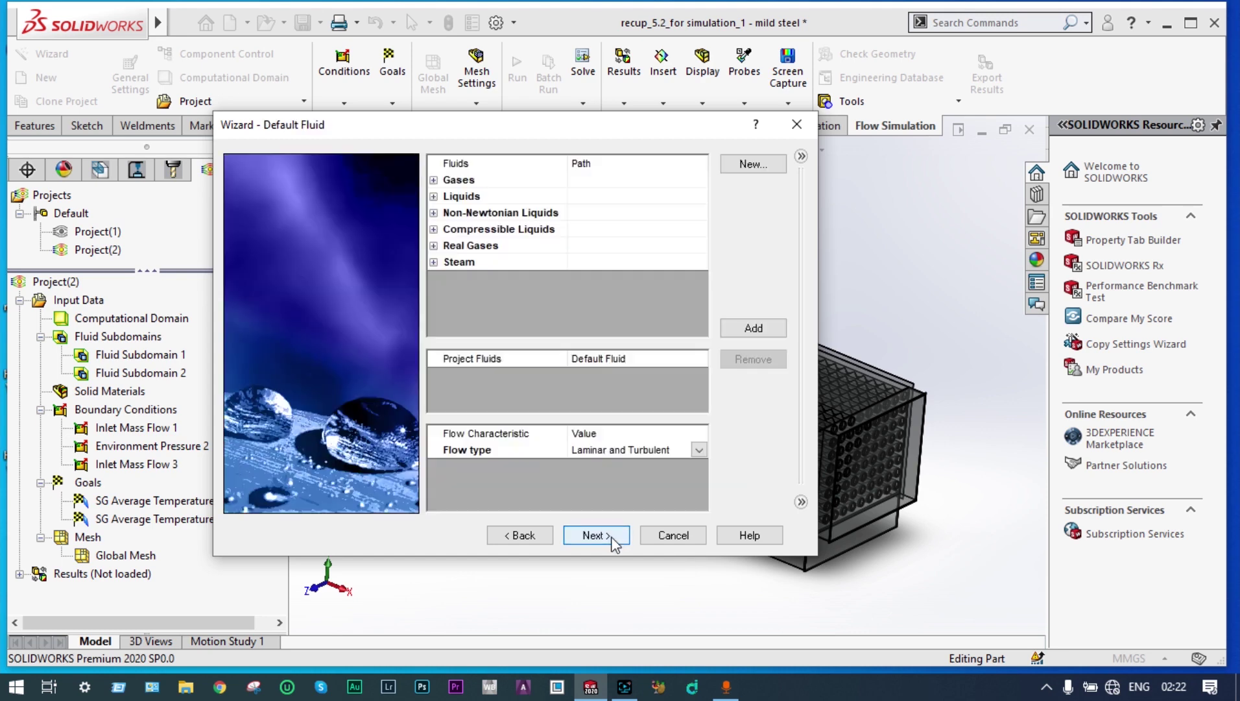
pyautogui.click(434, 180)
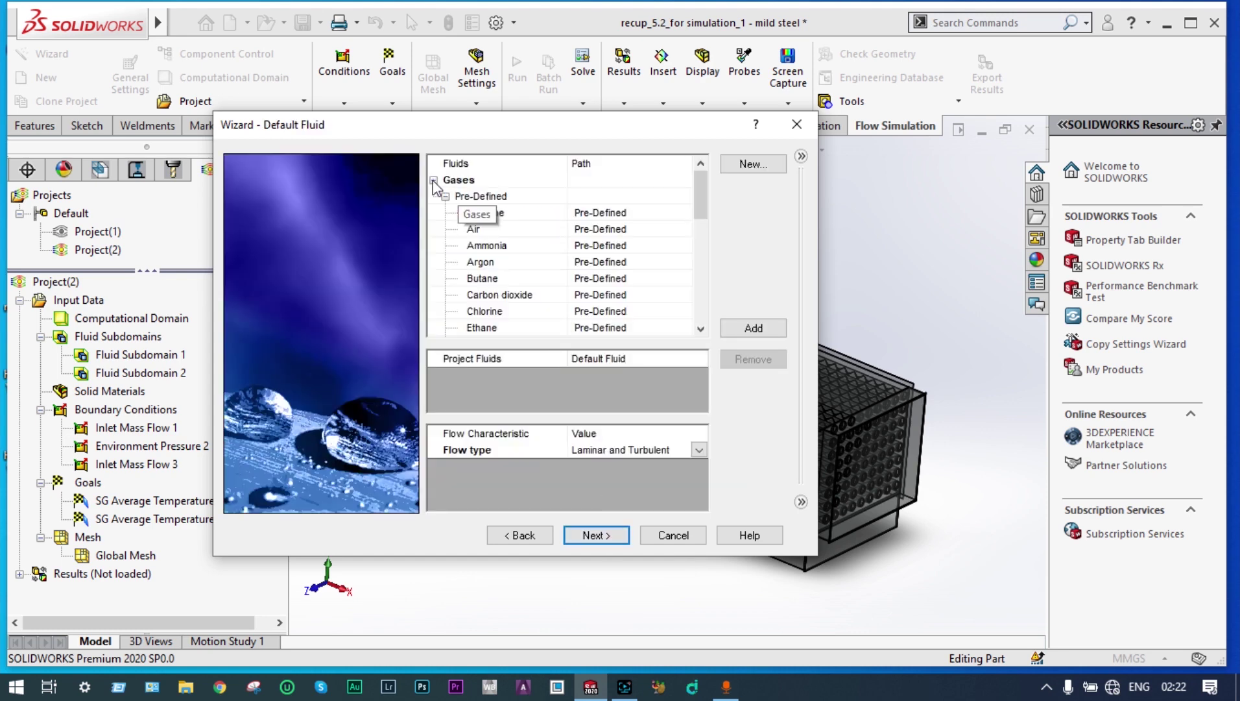
pyautogui.click(482, 231)
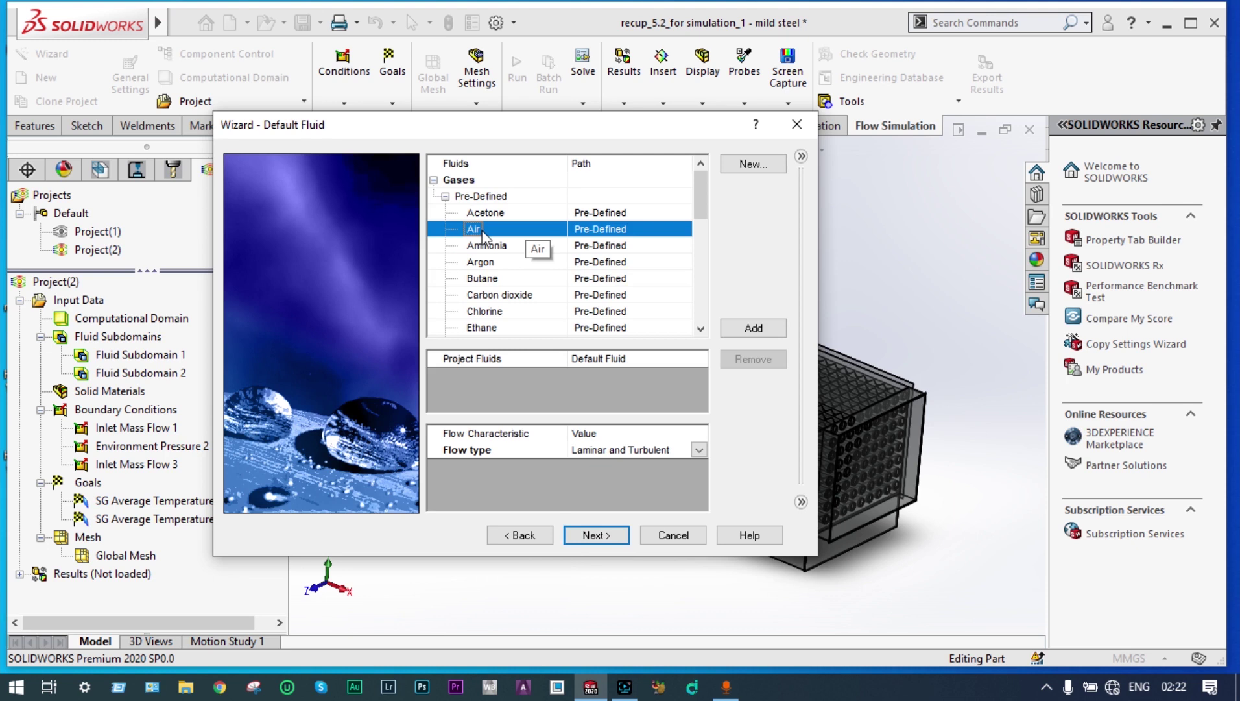
pyautogui.doubleClick(482, 231)
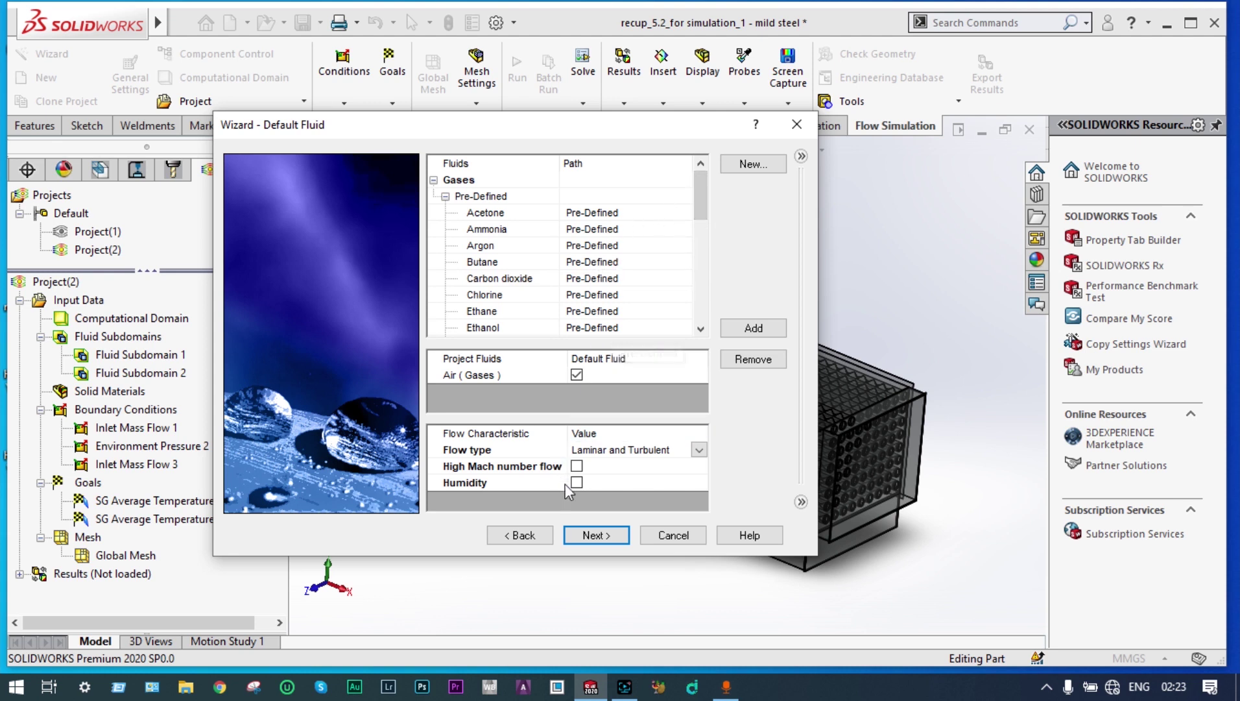
pyautogui.click(597, 536)
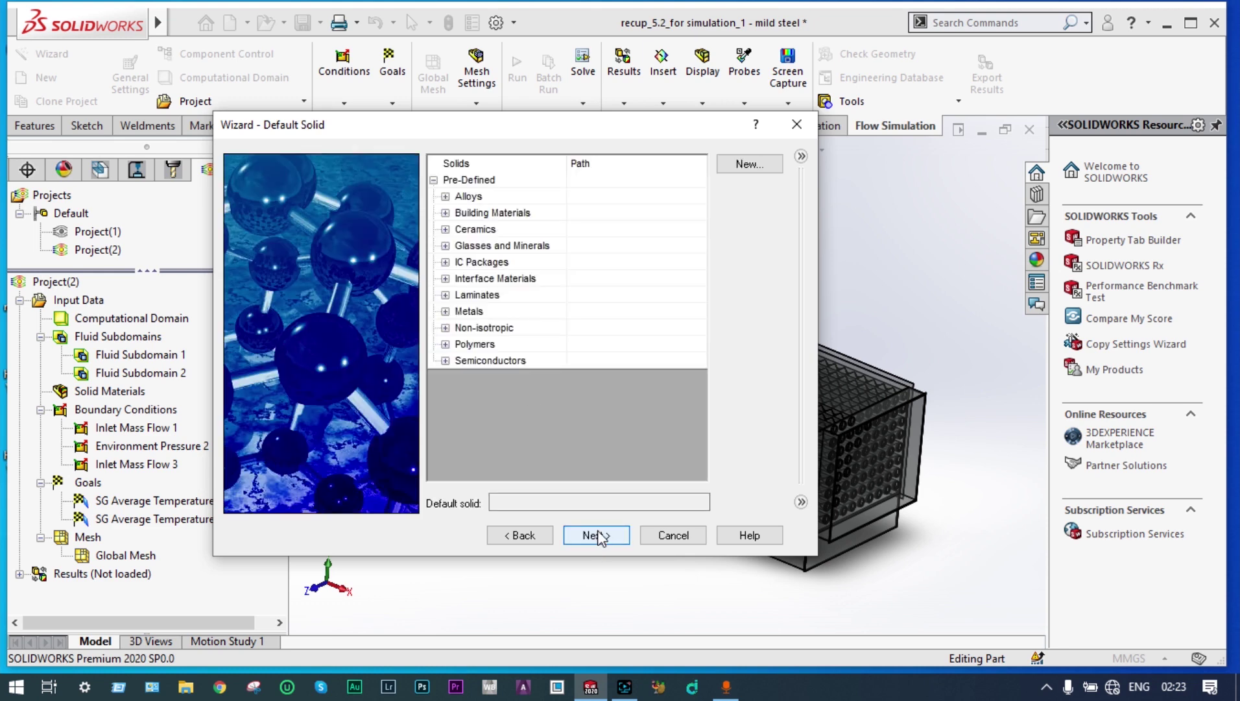
# Choose the alloy Steel (Mild) as the default solid and accept the adiabatic wall with 0 micrometer roughness
pyautogui.click(445, 197)
pyautogui.scroll(-8, 513, 332)
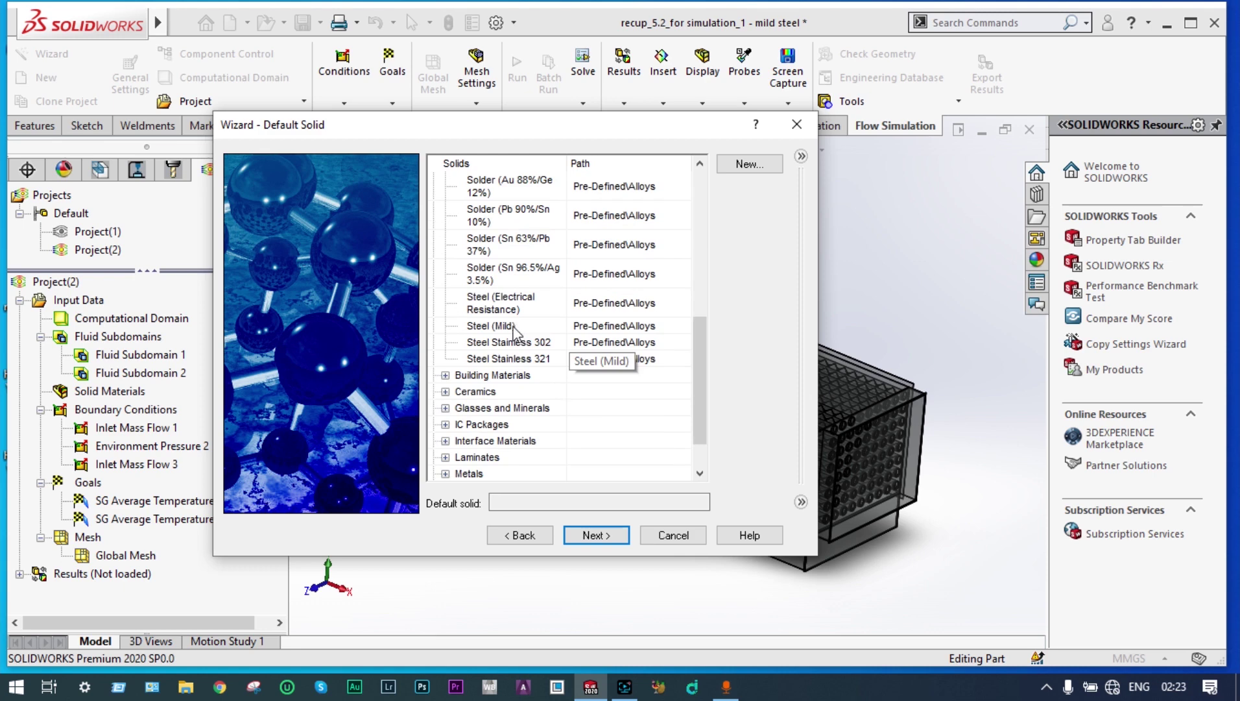
pyautogui.click(513, 326)
pyautogui.click(596, 539)
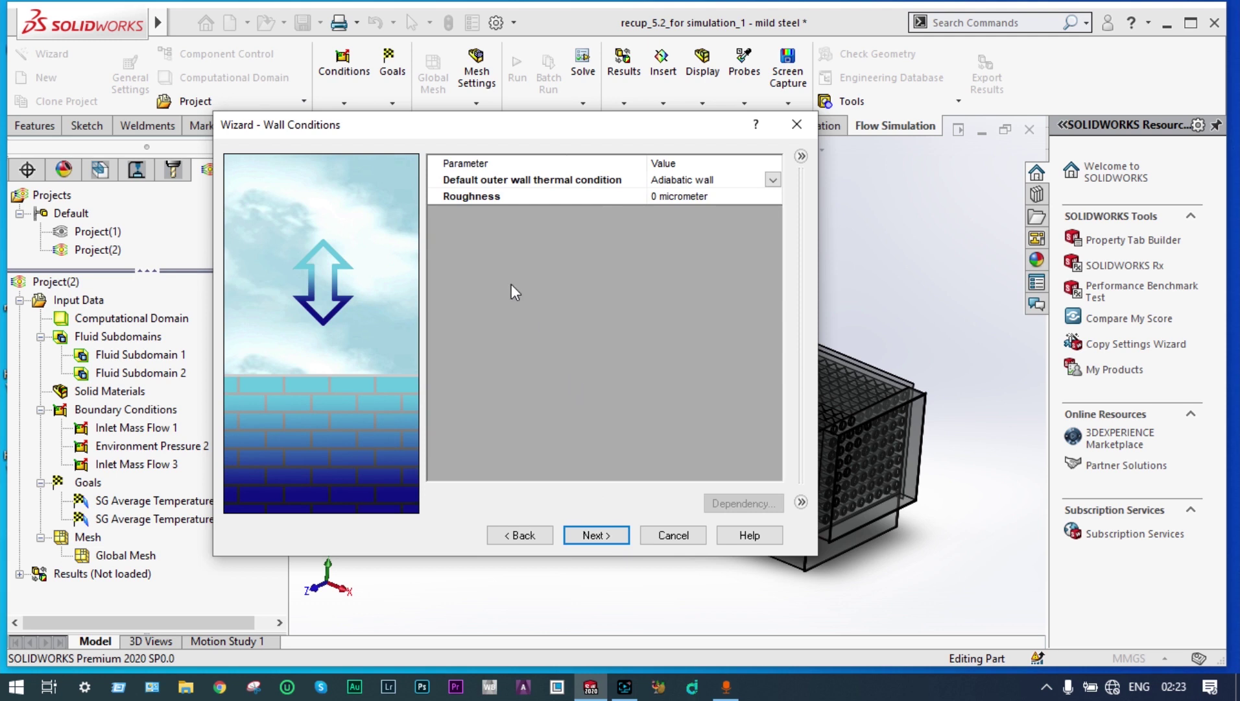
pyautogui.click(612, 535)
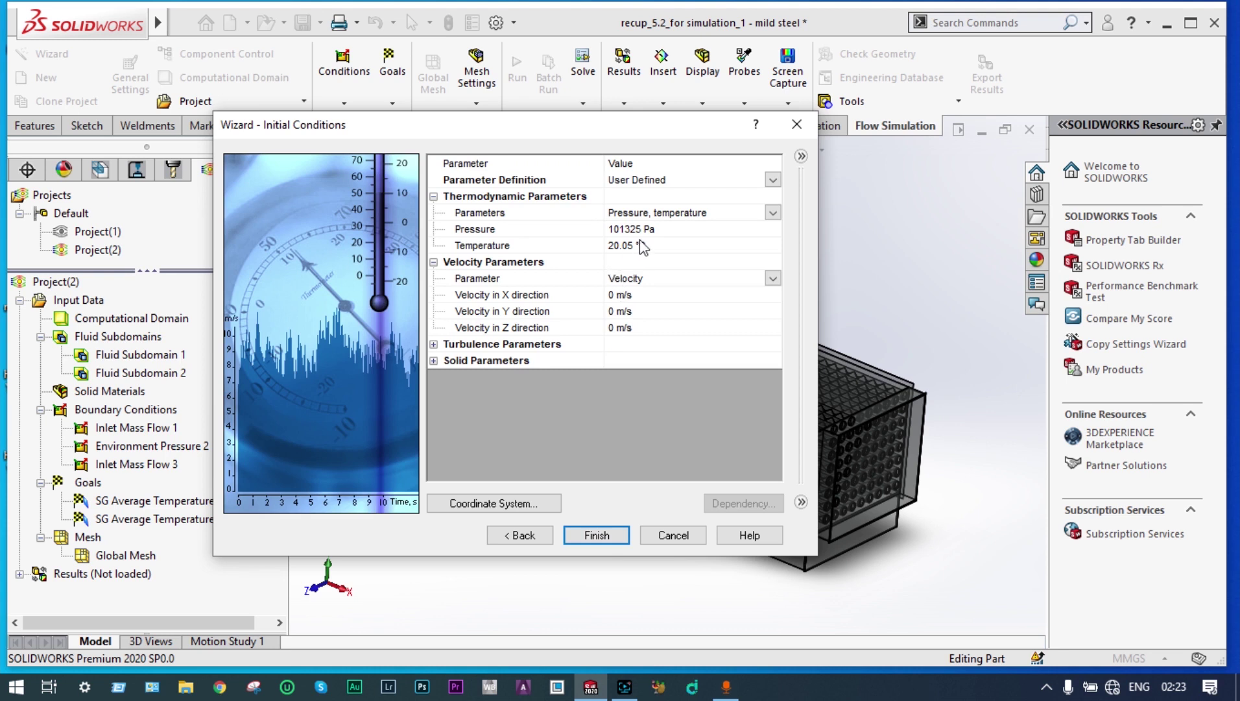
# Set the initial fluid temperature and initial solid temperature to 20 °C and finish the project setup
pyautogui.click(662, 241)
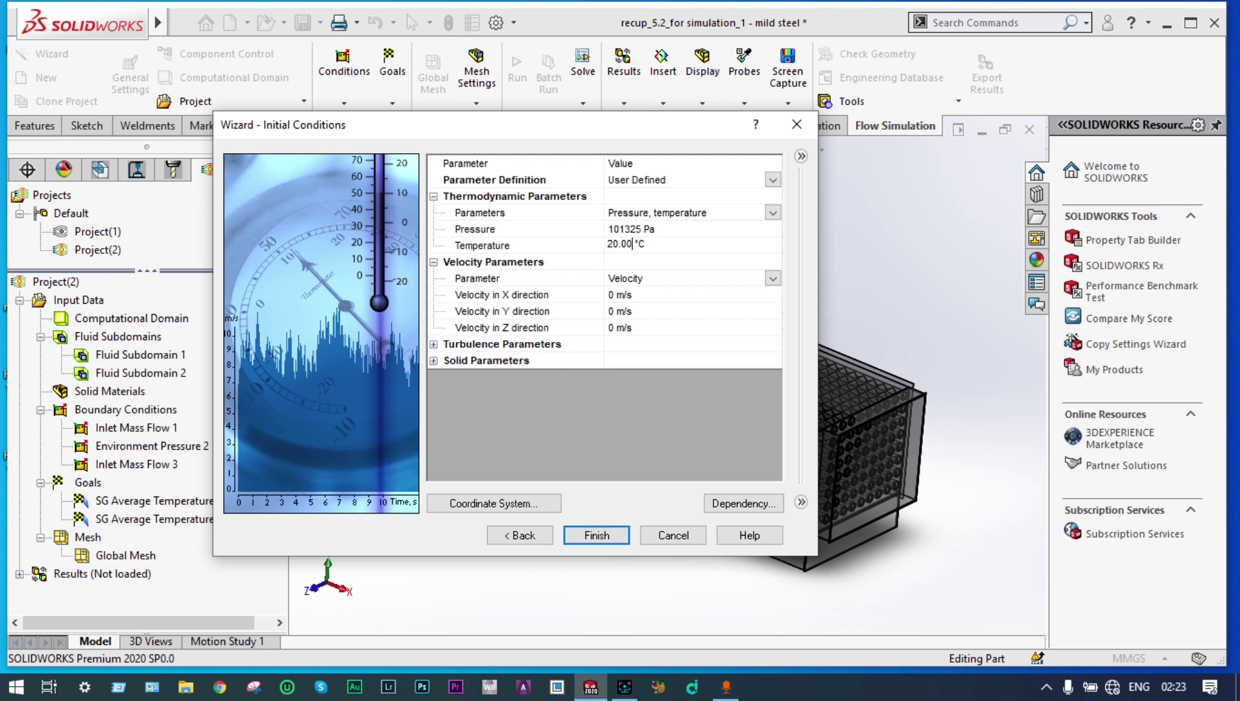
pyautogui.click(434, 361)
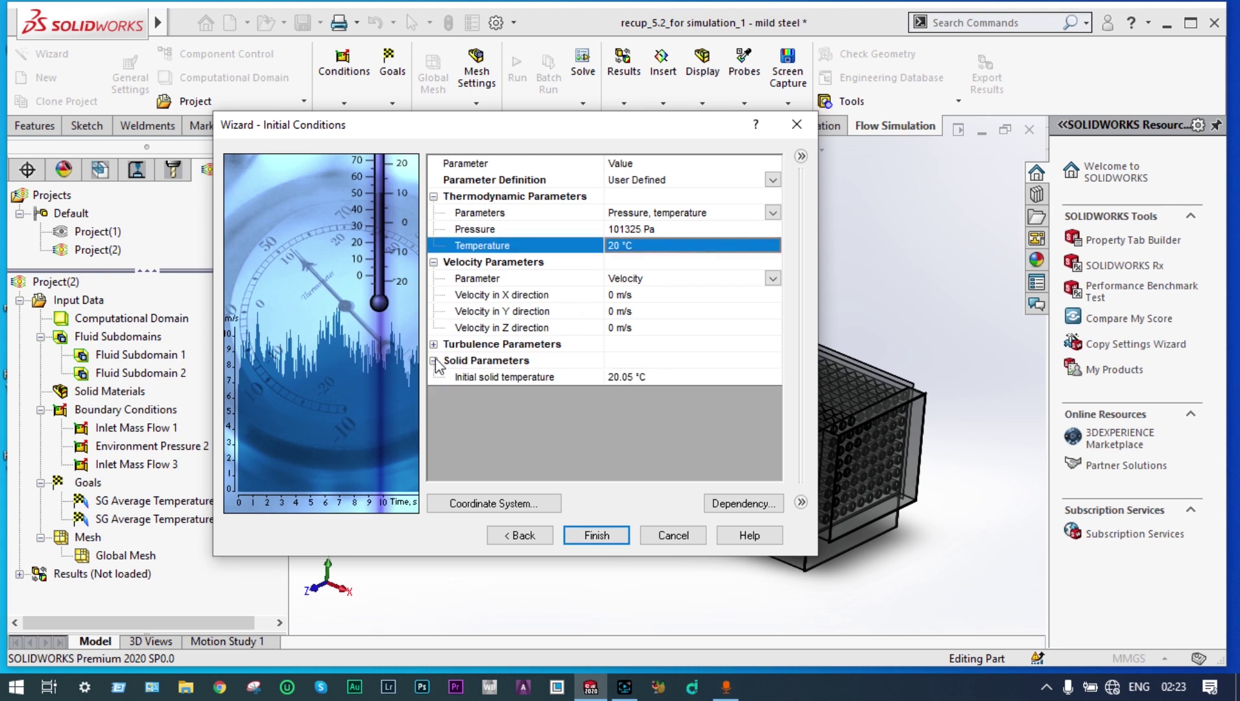
pyautogui.click(631, 376)
pyautogui.press('BackSpace')
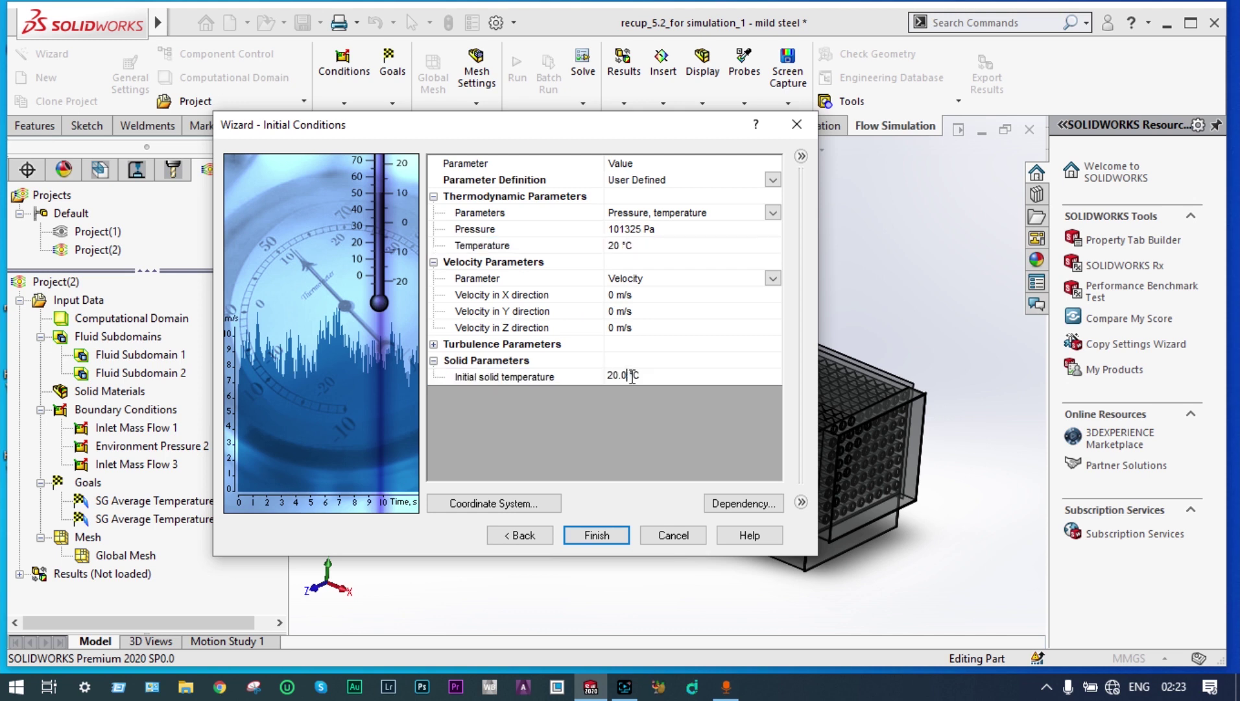
pyautogui.click(594, 535)
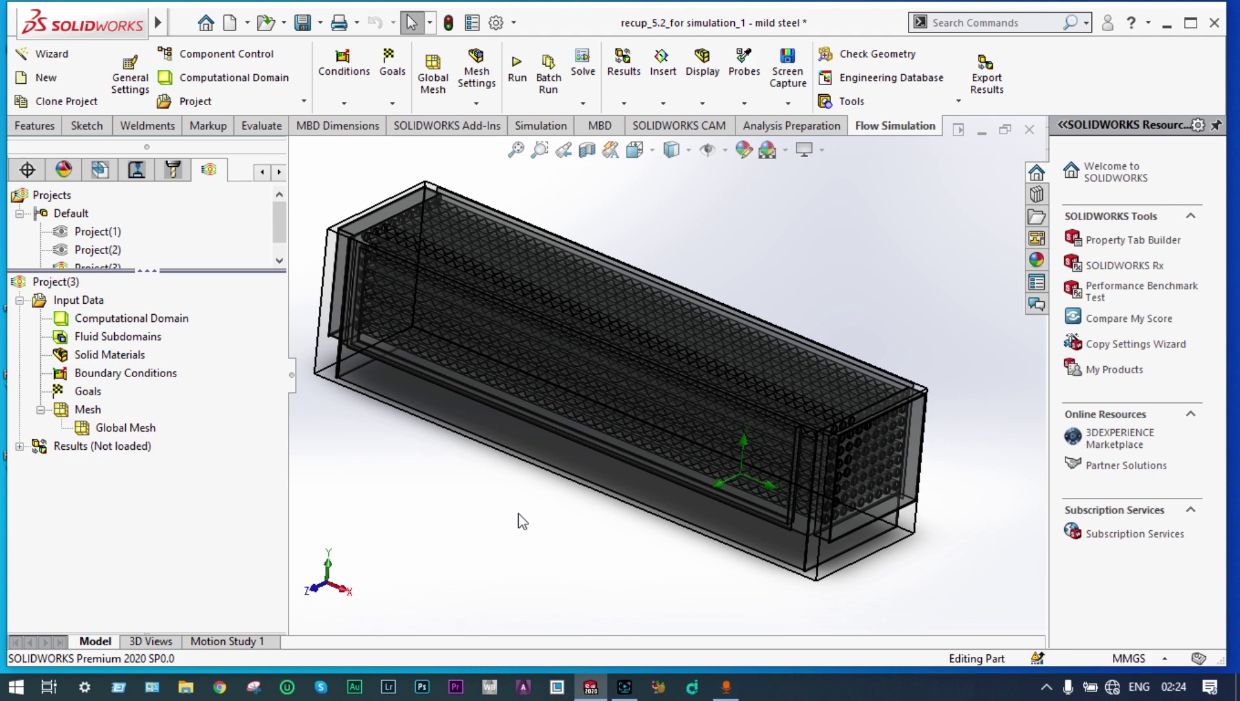
# Enlarge the computational domain to about 1.85/-1.90 m in X, 1.54/0.10 m in Y and 1.78/0.26 m in Z, and hide it
pyautogui.rightClick(168, 325)
pyautogui.click(214, 332)
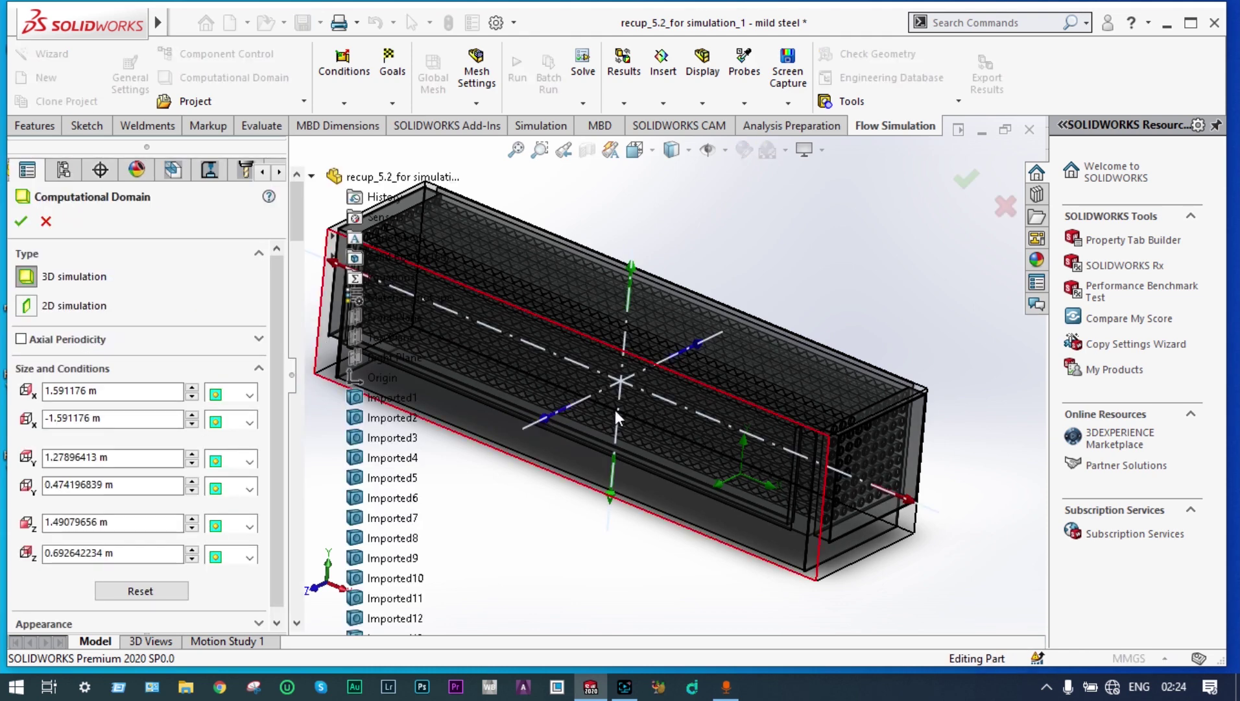
pyautogui.moveTo(575, 406); pyautogui.dragTo(547, 420)
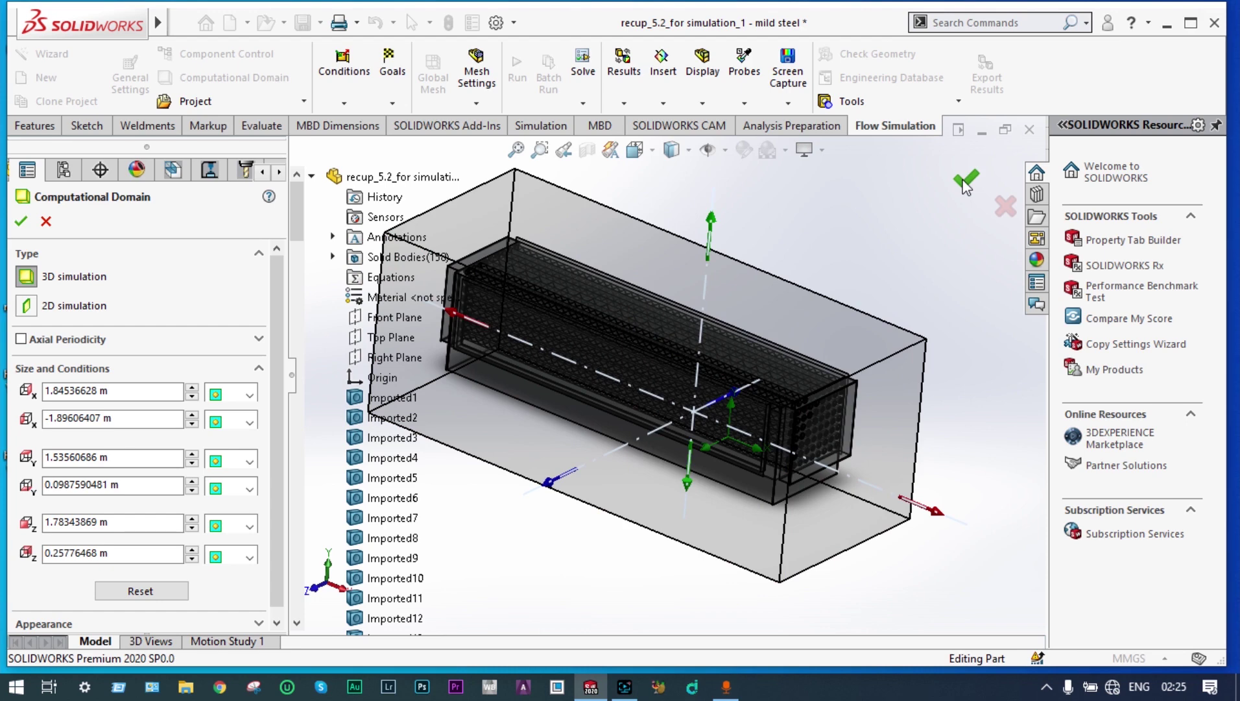
pyautogui.click(966, 181)
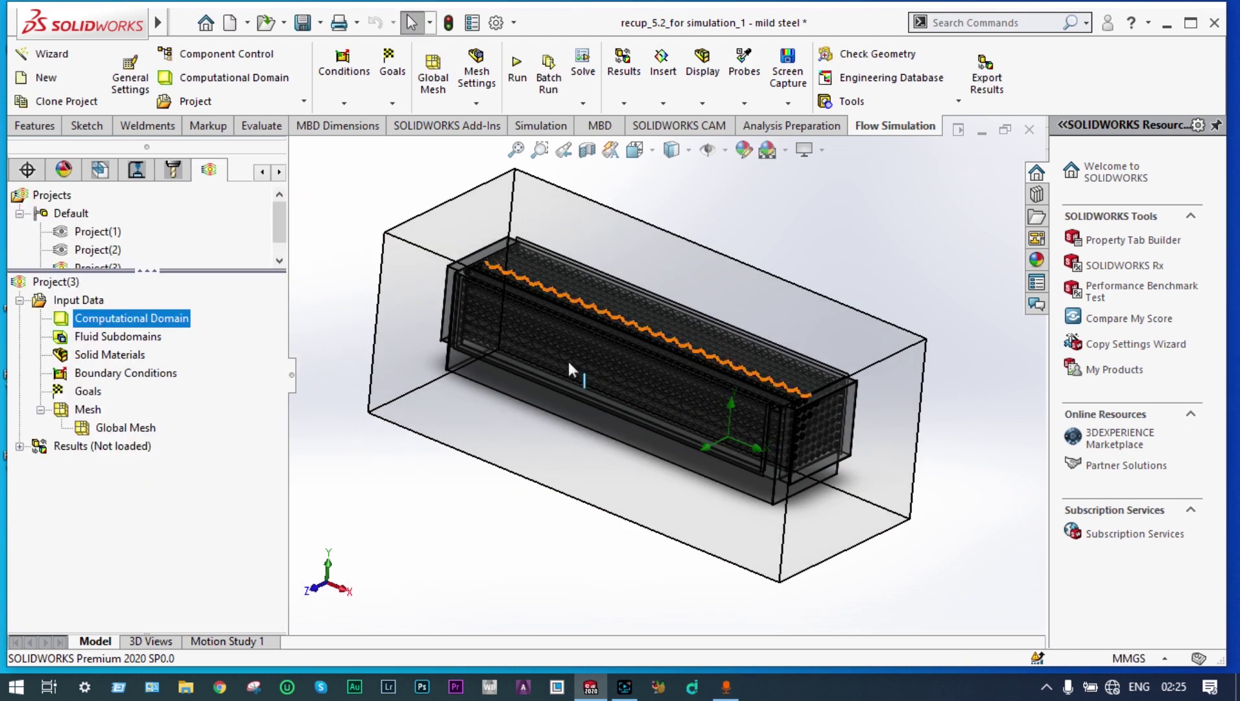
pyautogui.rightClick(180, 323)
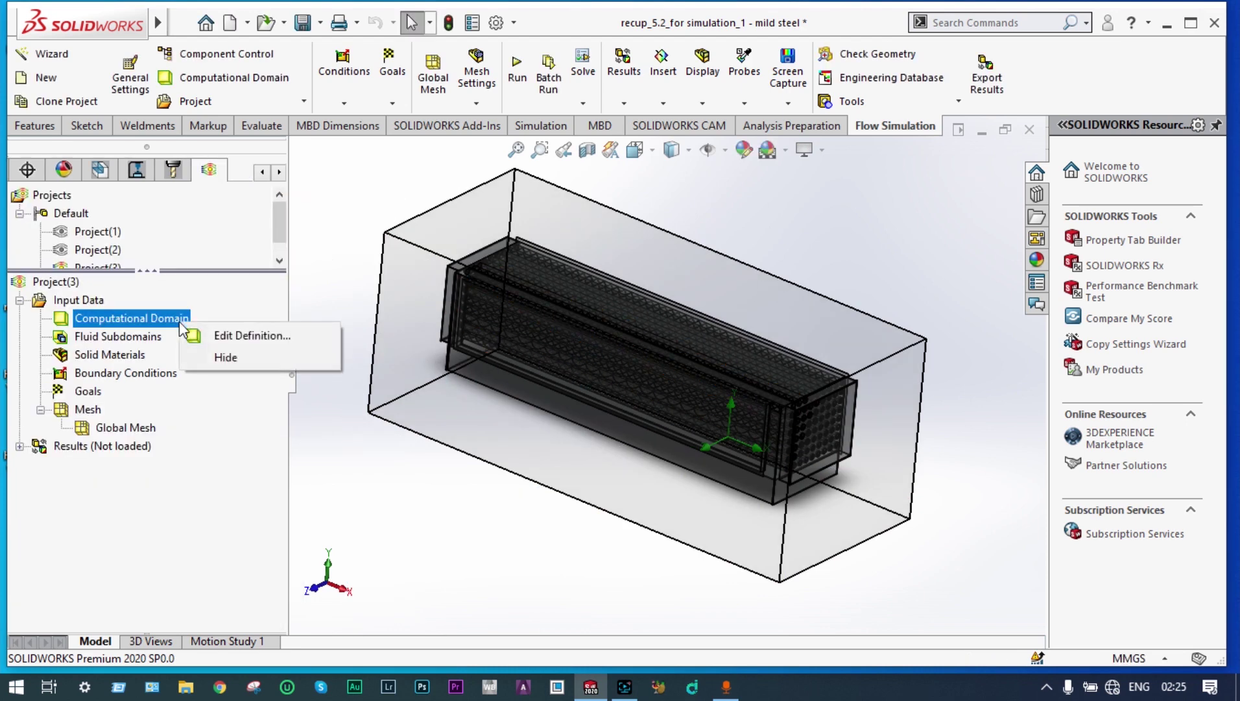
pyautogui.click(222, 355)
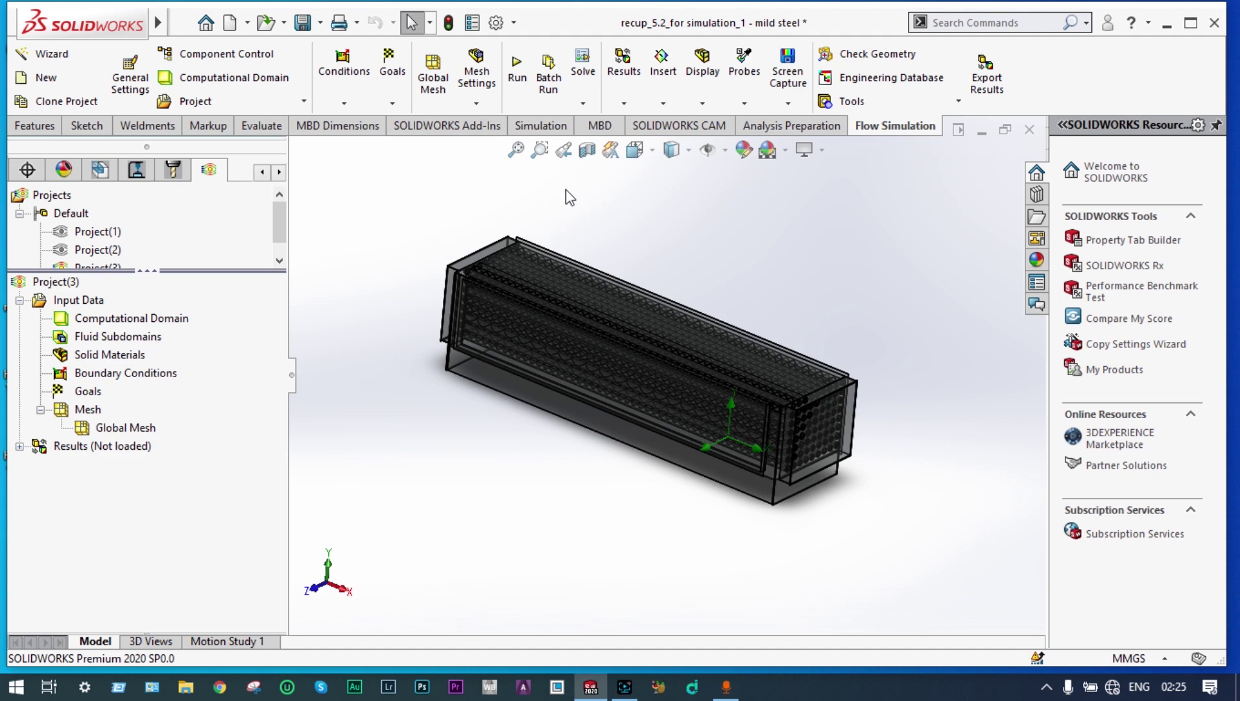
# Create a planar section view parallel to the Top Plane, offset upward to cut through the tube bundle
pyautogui.click(587, 151)
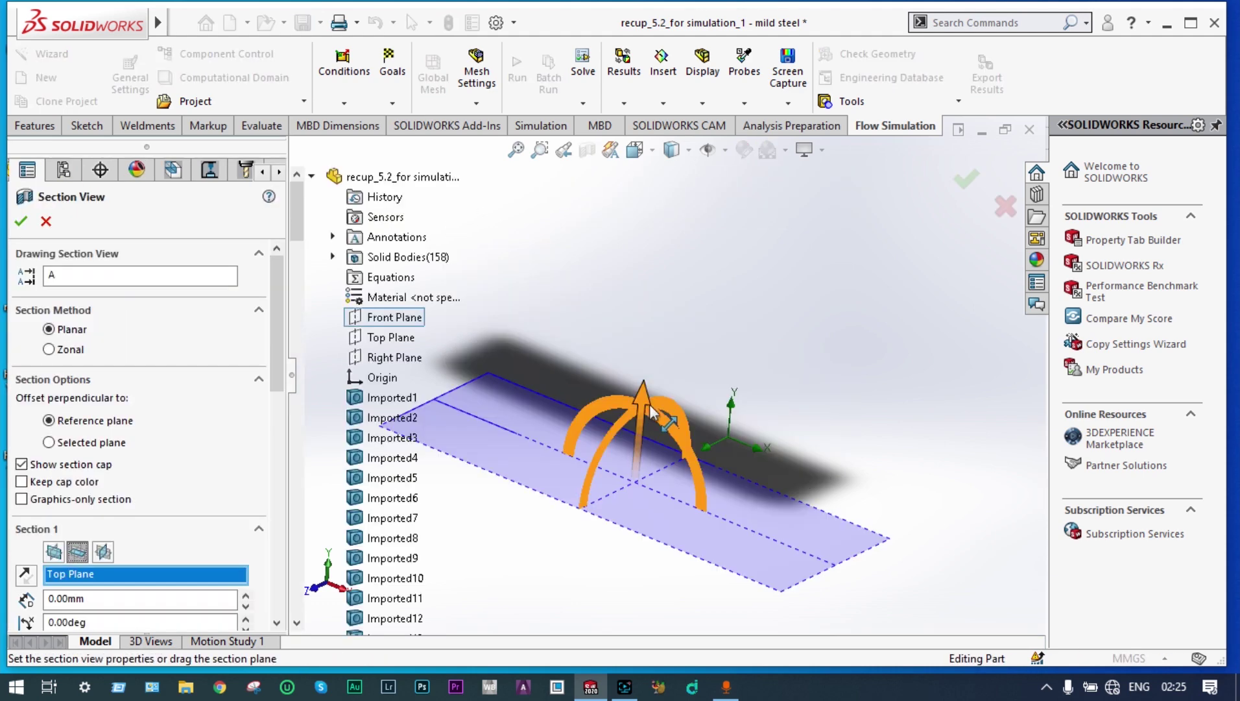
pyautogui.moveTo(652, 399); pyautogui.dragTo(672, 274)
pyautogui.click(19, 224)
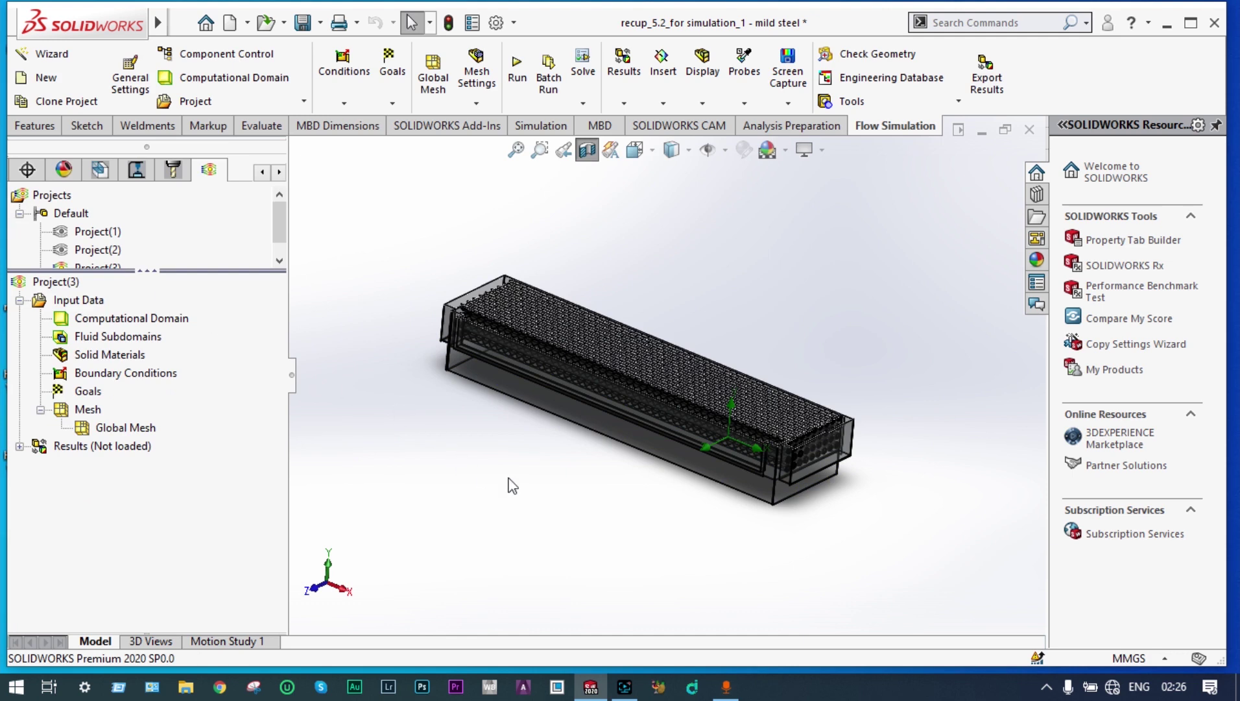
# Start a fluid subdomain using Air (Gases) and set its temperature to 760 °C
pyautogui.rightClick(150, 336)
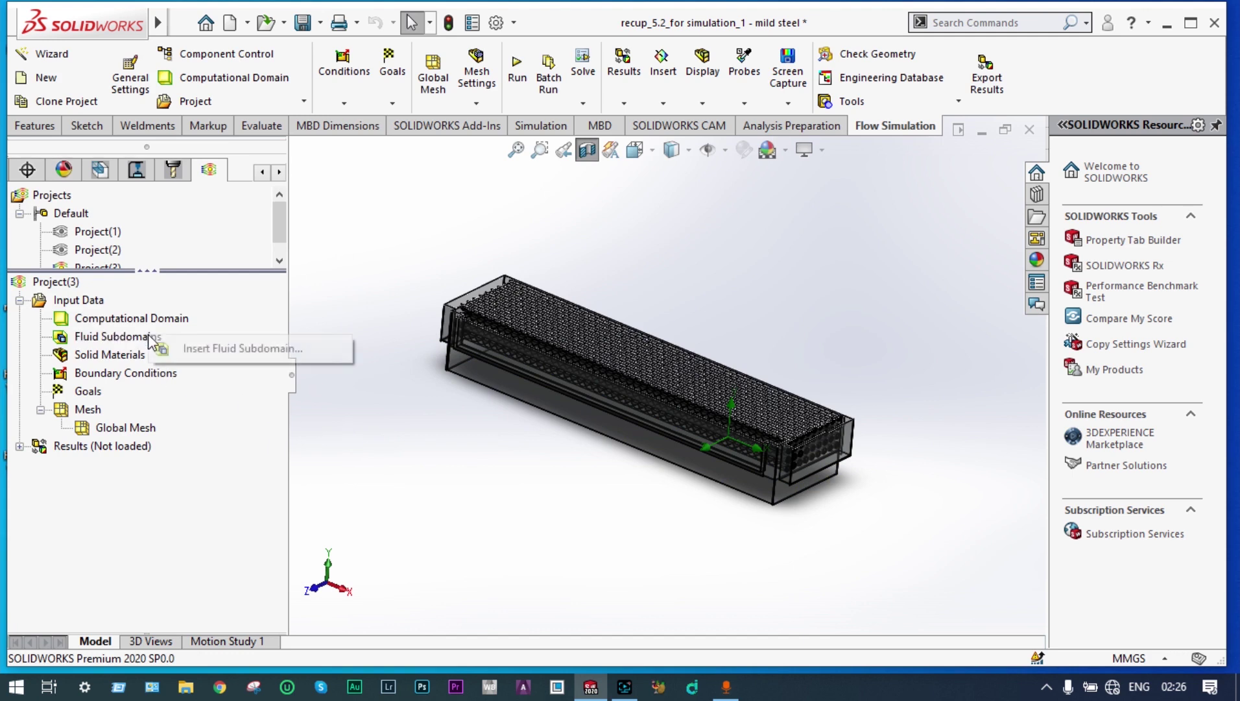
pyautogui.click(198, 347)
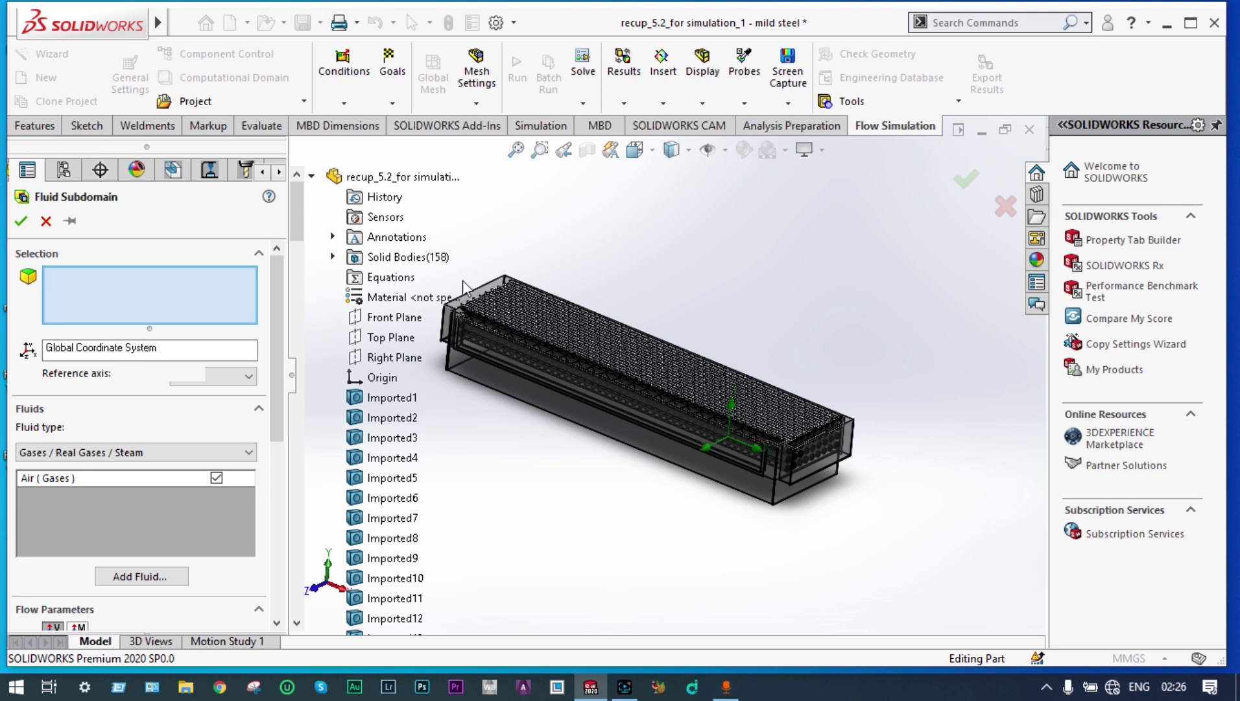
pyautogui.moveTo(275, 415); pyautogui.dragTo(276, 566)
pyautogui.doubleClick(51, 533)
pyautogui.write('760')
pyautogui.scroll(-1, 162, 519)
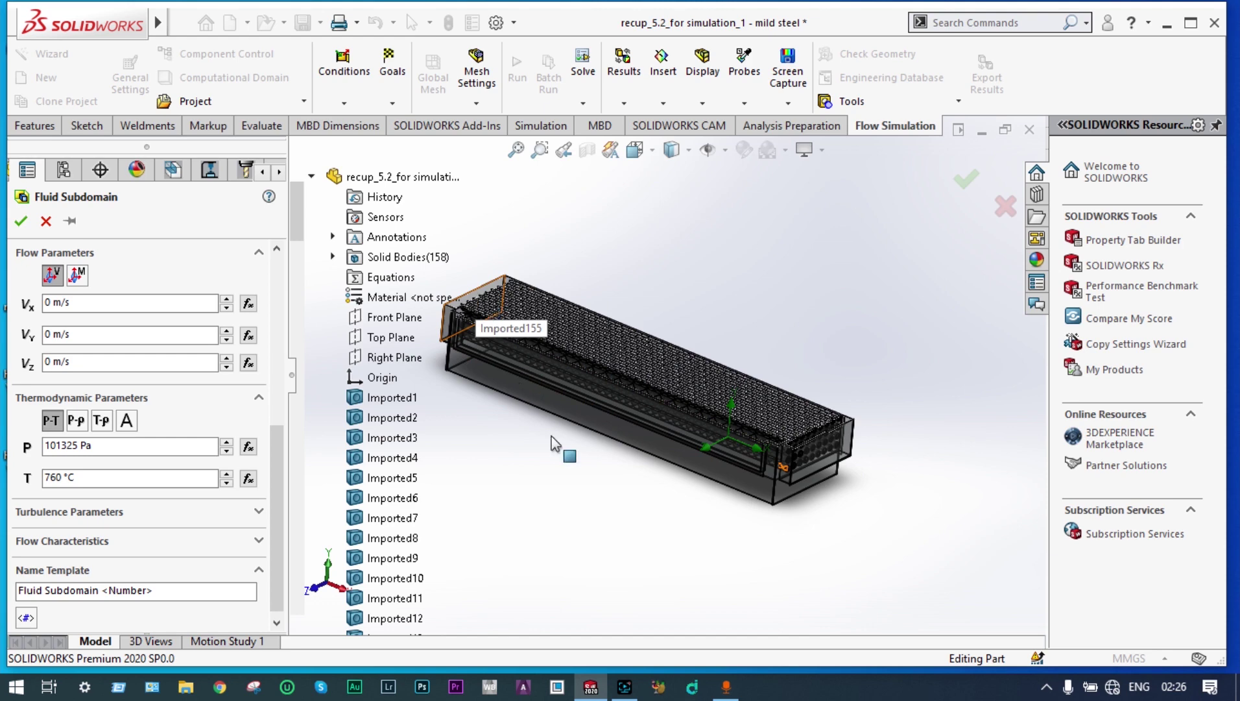
# Apply the 760 °C subdomain to the inner face of the end header, covering the tubes and both headers, and accept it
pyautogui.press('f')
pyautogui.click(539, 150)
pyautogui.moveTo(598, 227); pyautogui.dragTo(499, 337)
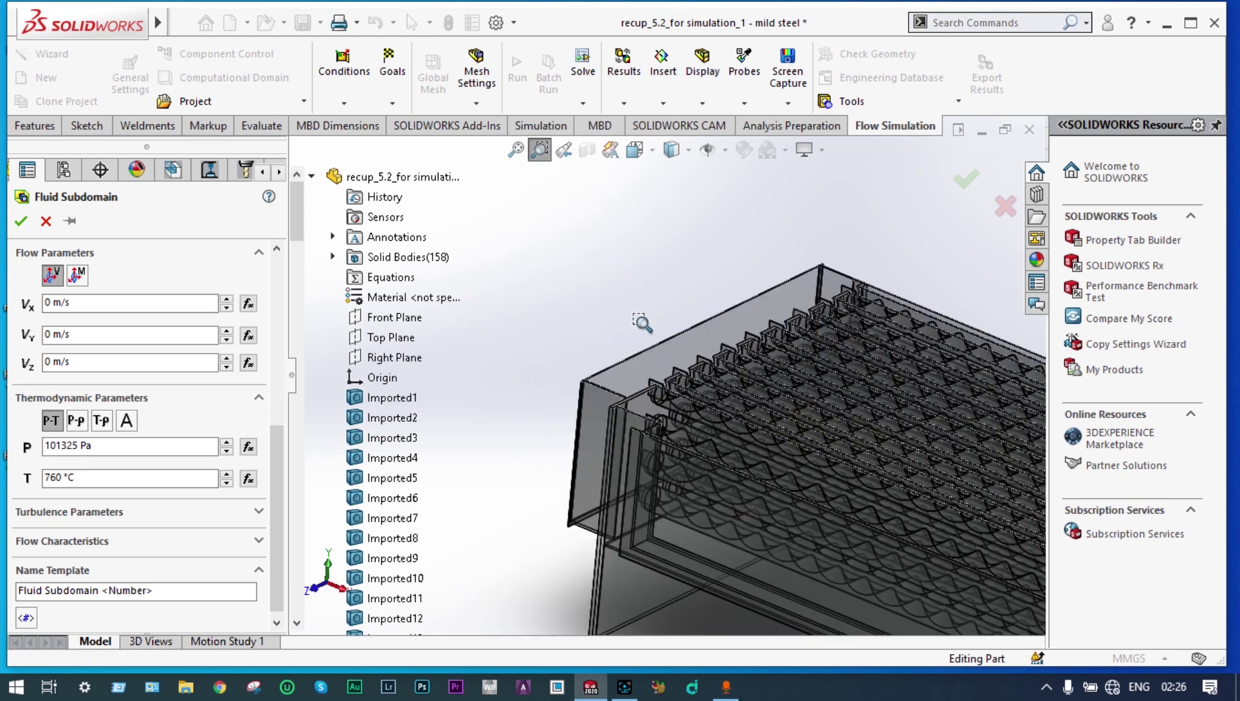
pyautogui.press('Escape')
pyautogui.click(669, 351)
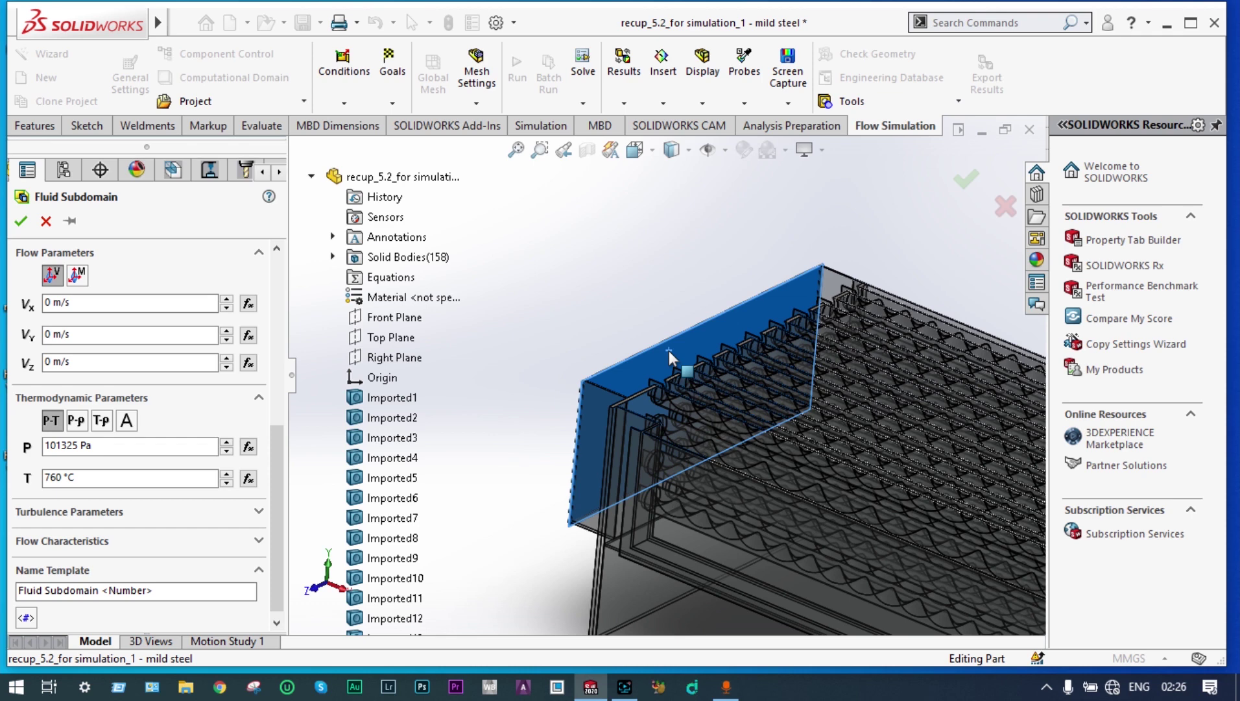
pyautogui.click(21, 223)
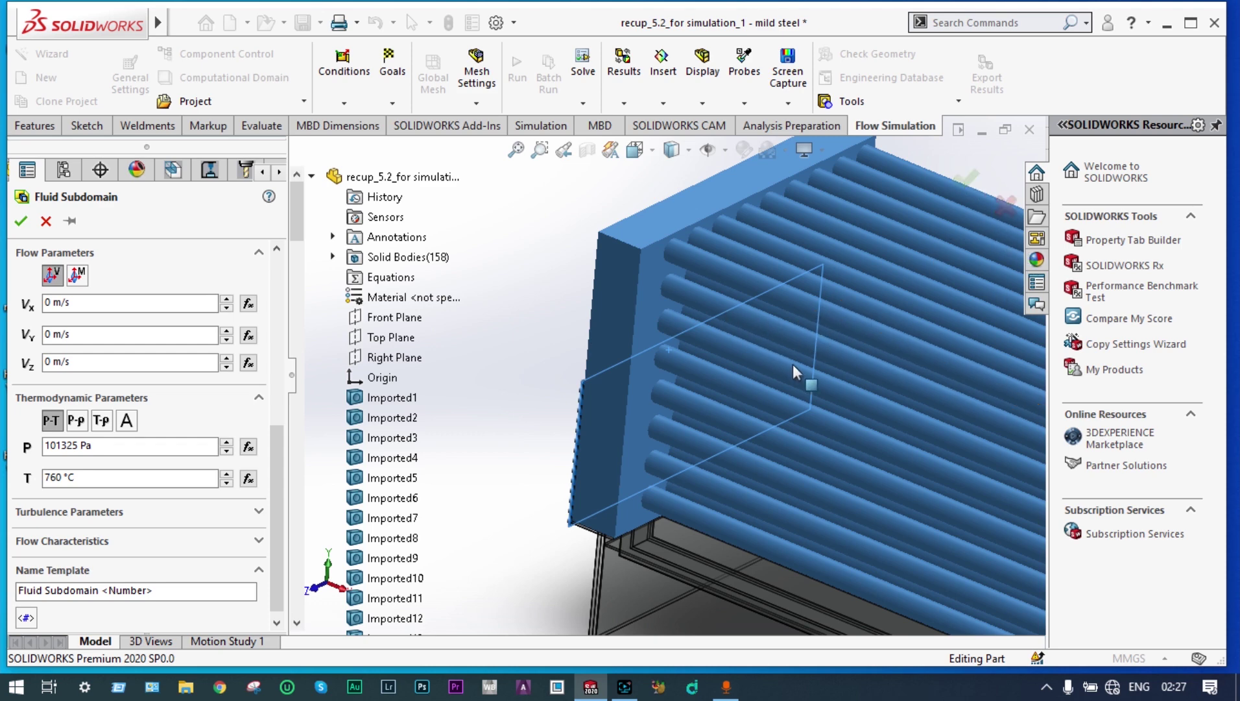
pyautogui.scroll(6, 793, 365)
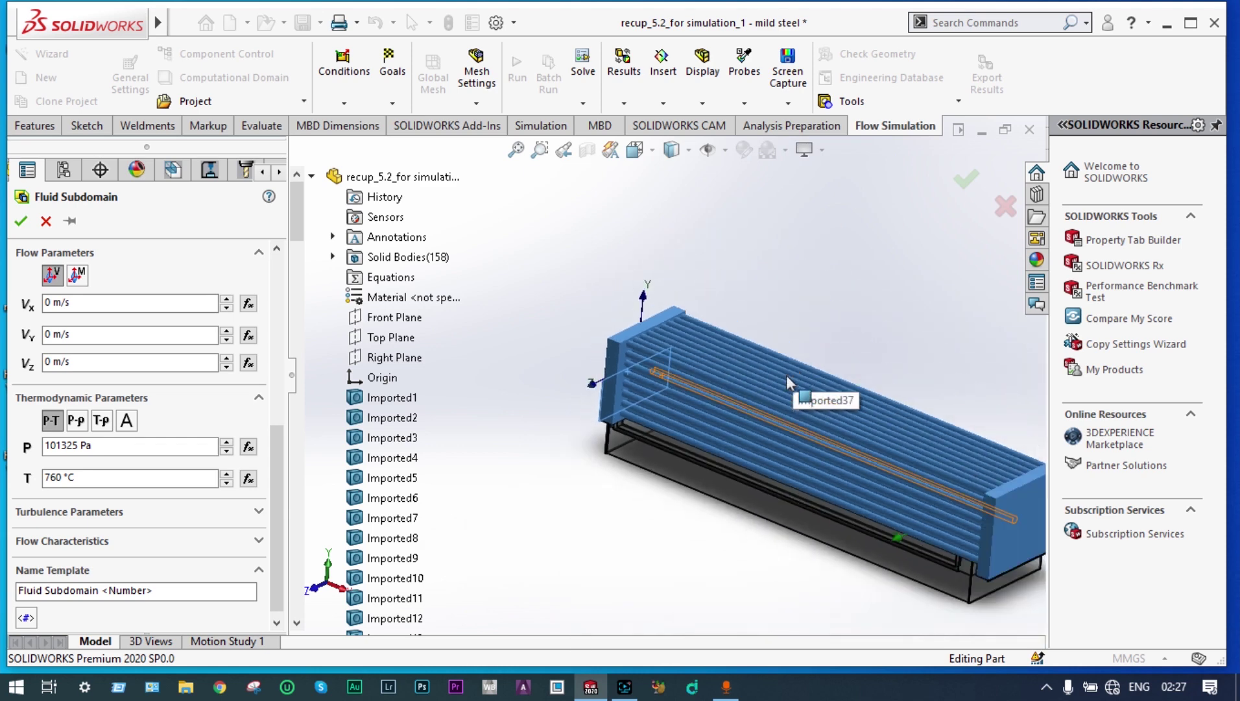
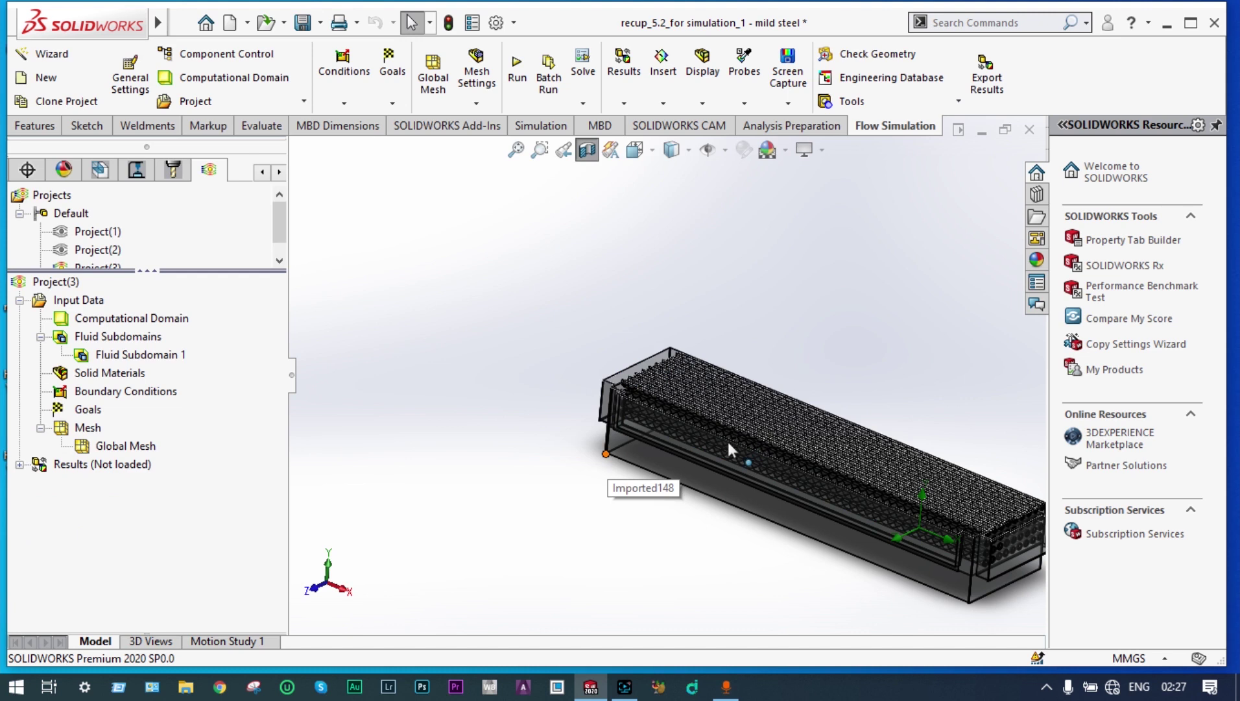
# Start a second fluid subdomain using Air (Gases) and set its temperature to 250 °C
pyautogui.rightClick(136, 340)
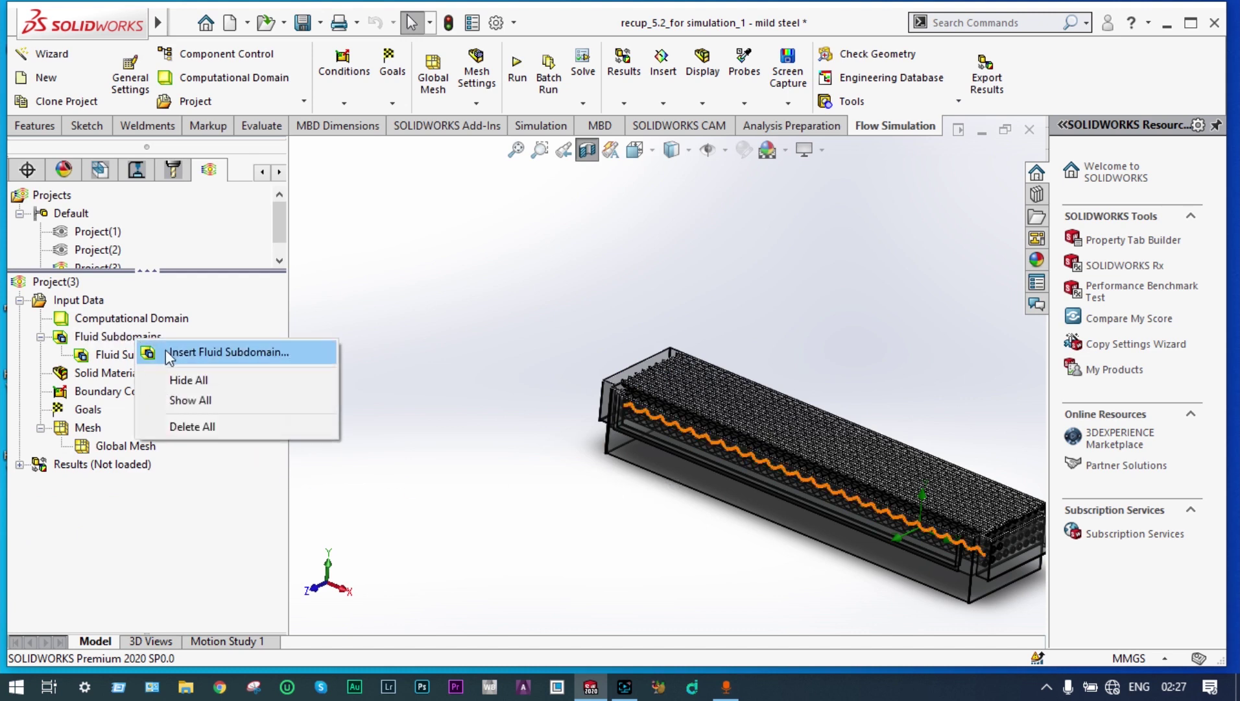
pyautogui.click(186, 351)
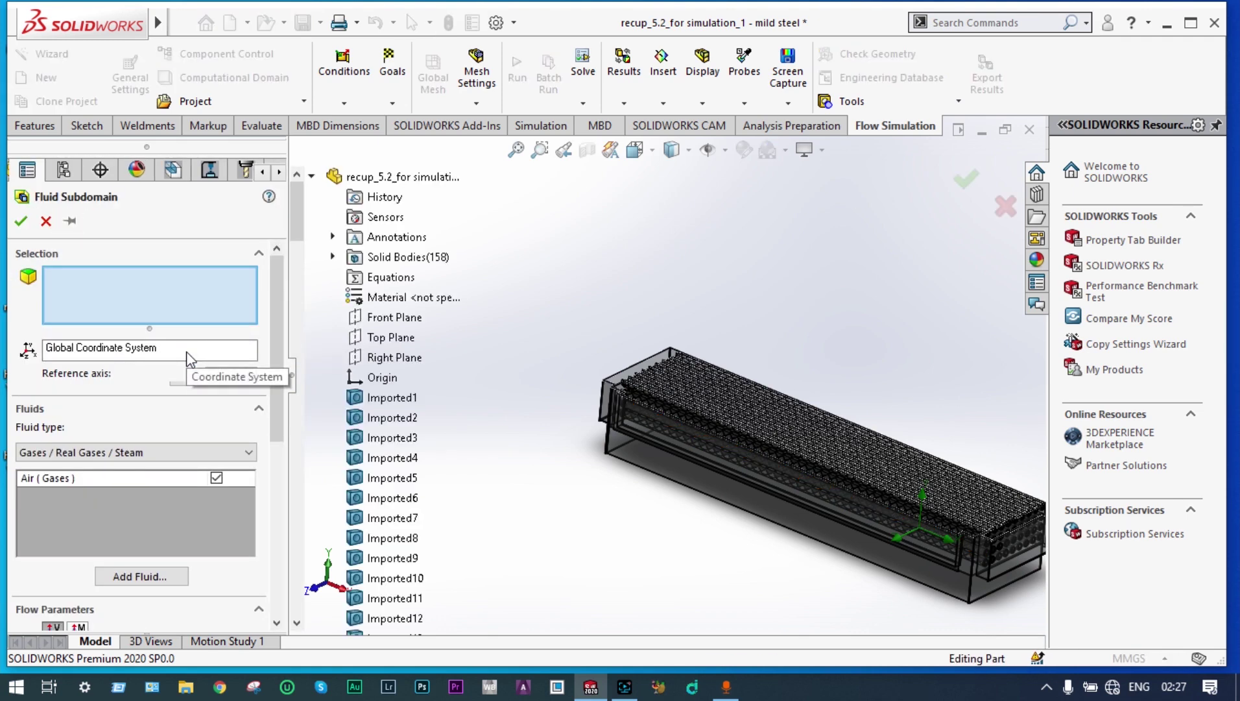
pyautogui.moveTo(280, 290); pyautogui.dragTo(283, 384)
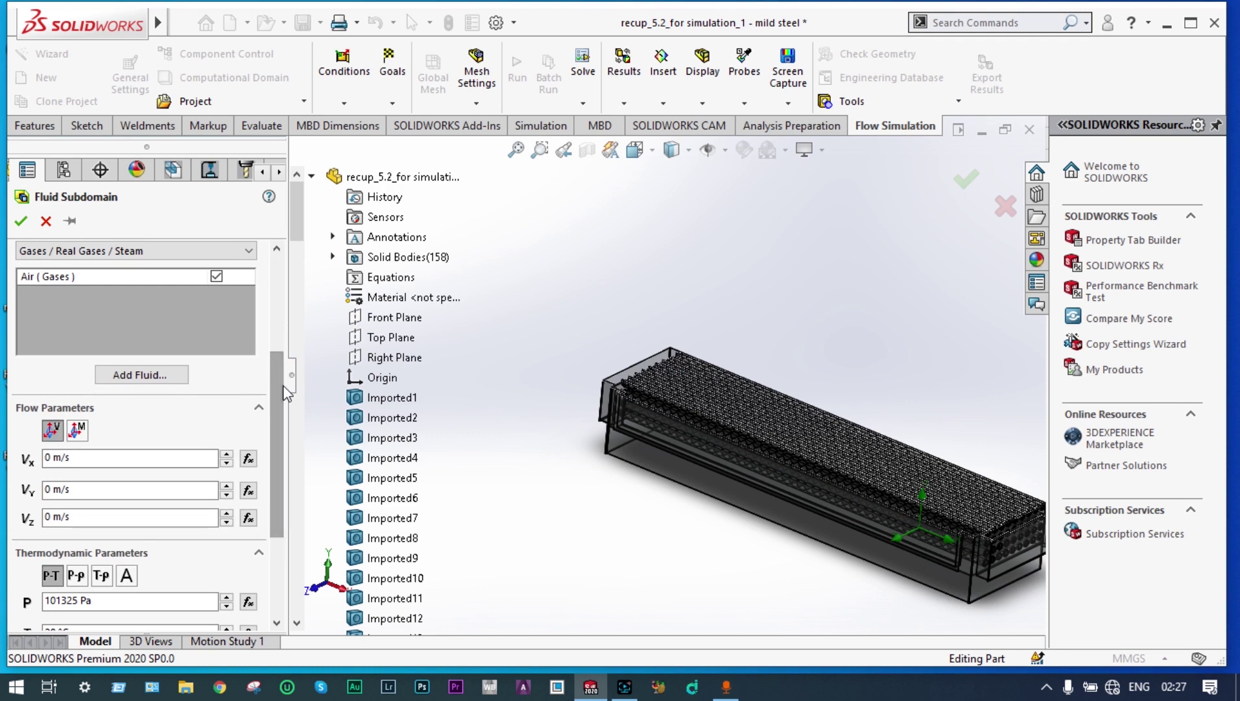
pyautogui.moveTo(283, 384); pyautogui.dragTo(270, 456)
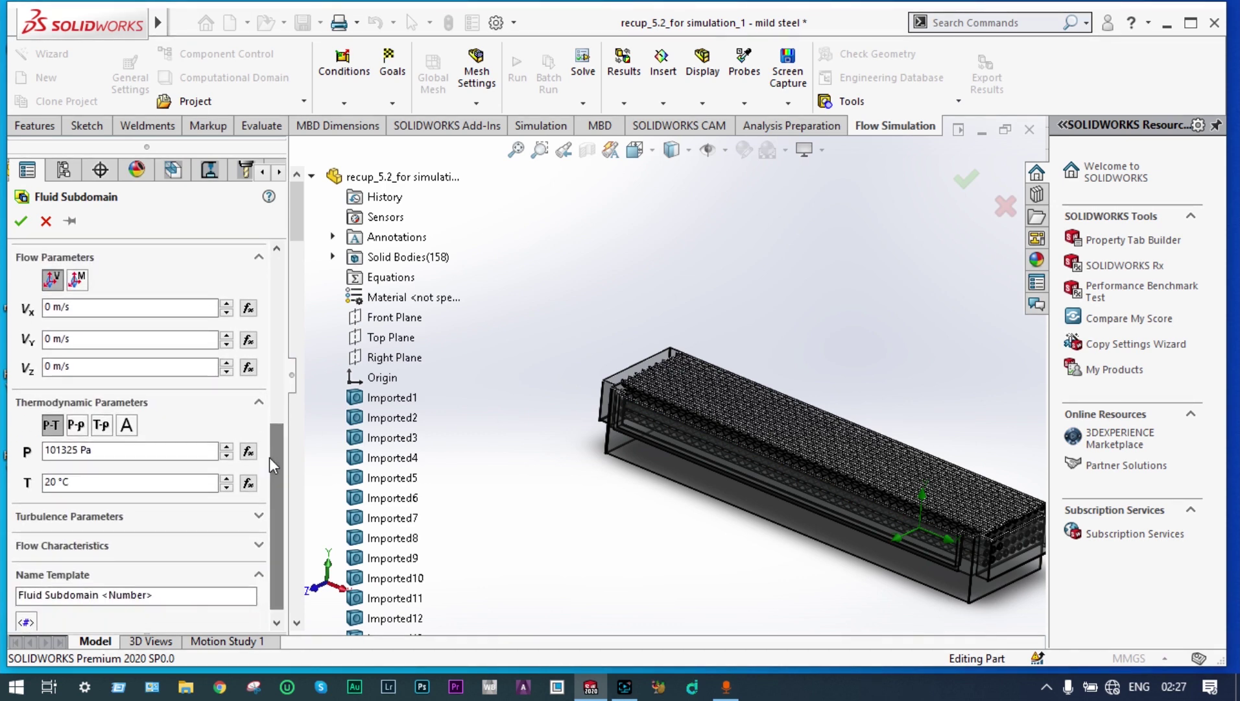
pyautogui.click(74, 480)
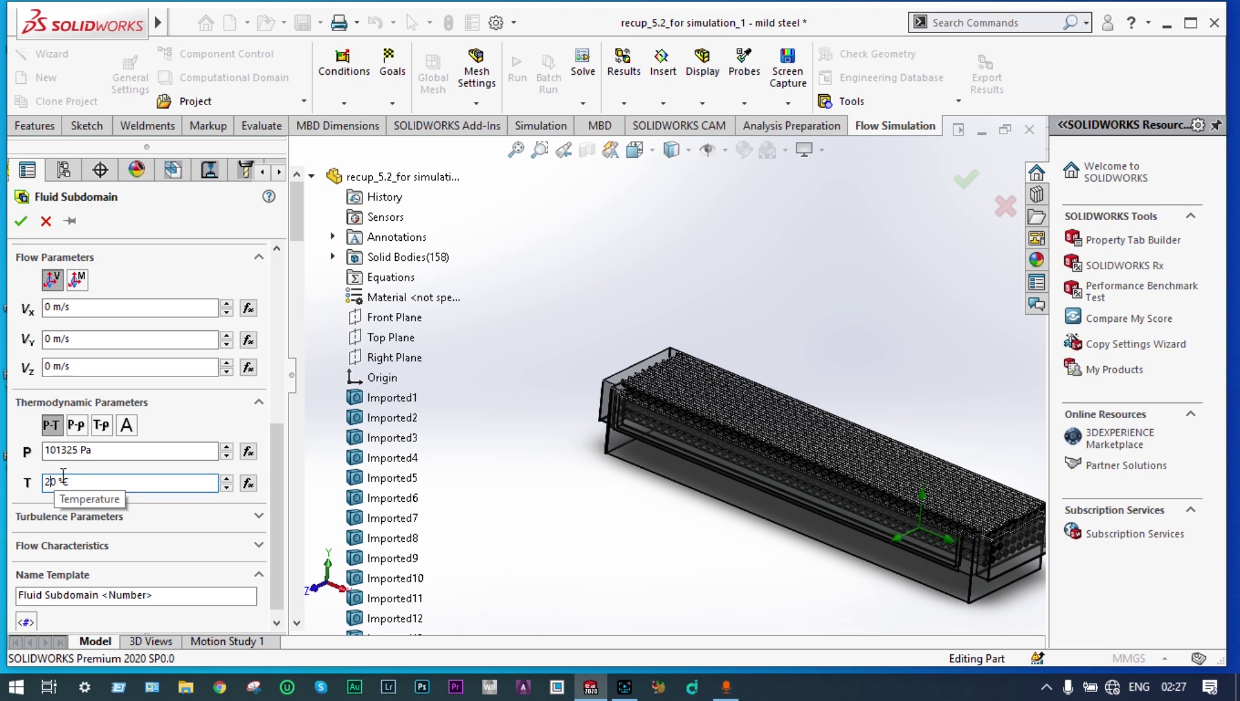
pyautogui.write('5')
# Select the inner face of the long side wall to assign the shell-side region around the tubes to the 250 °C subdomain
pyautogui.moveTo(725, 571); pyautogui.dragTo(687, 513, button='middle')
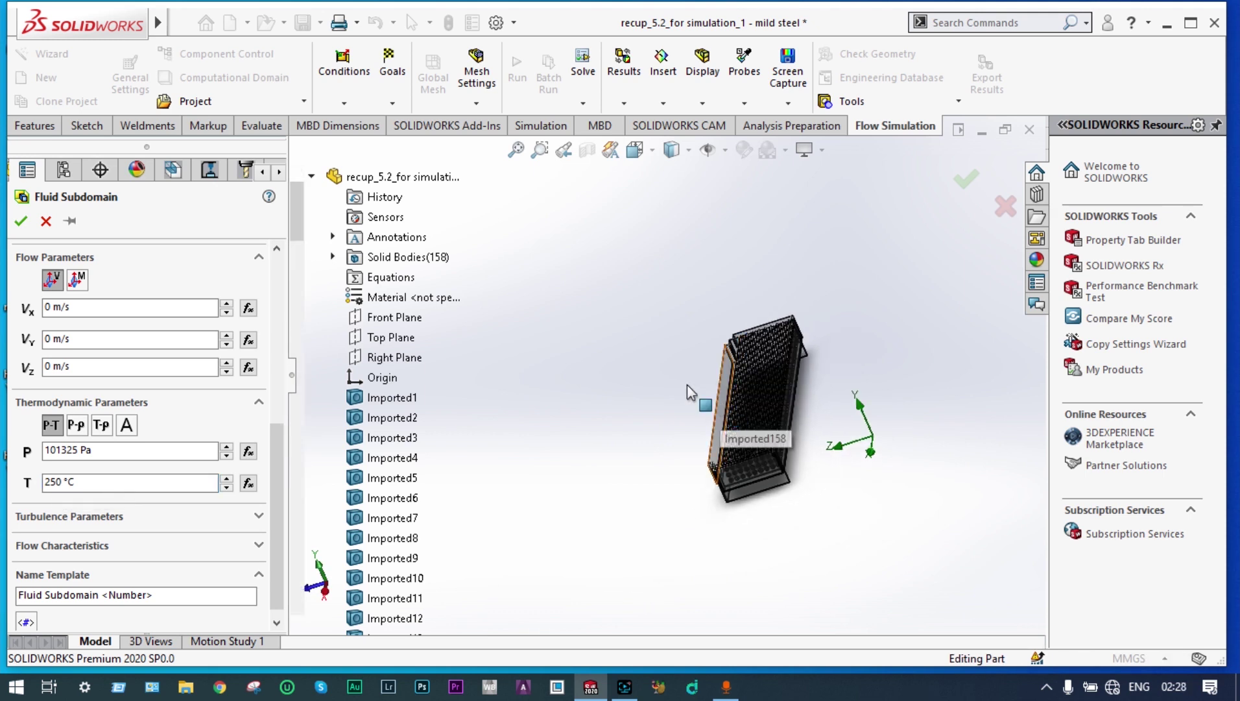
pyautogui.click(539, 149)
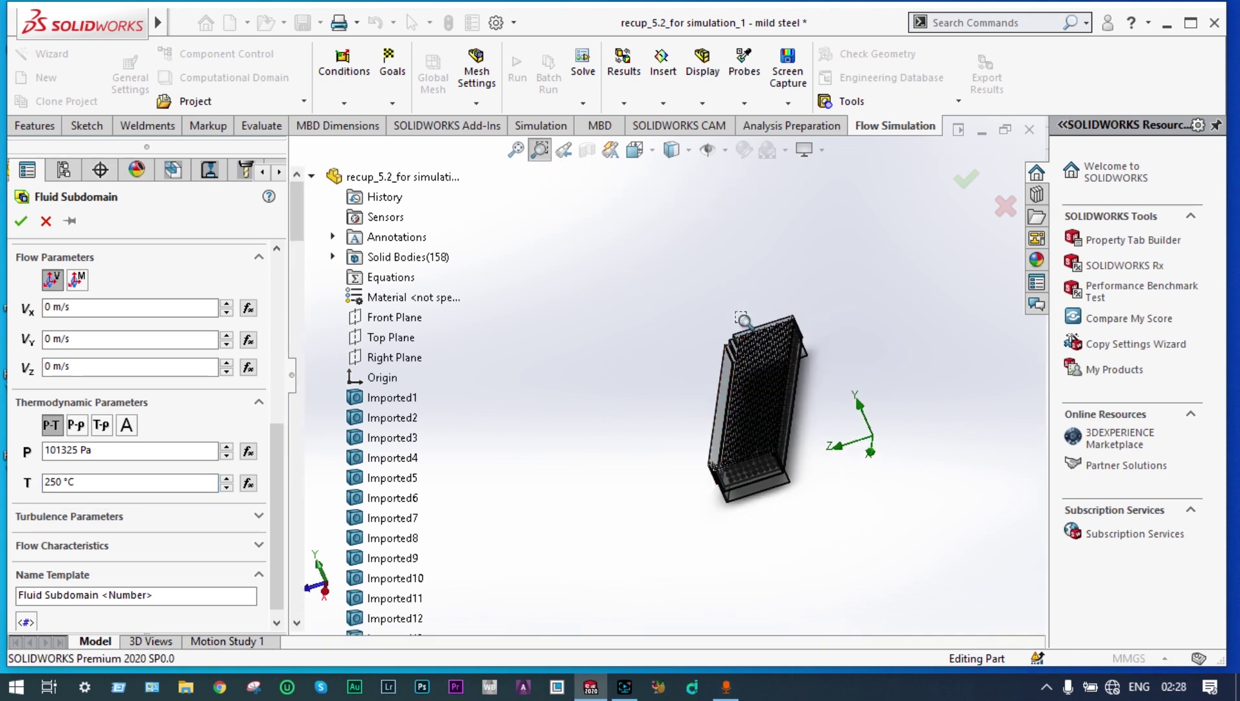
pyautogui.moveTo(696, 414); pyautogui.dragTo(746, 323)
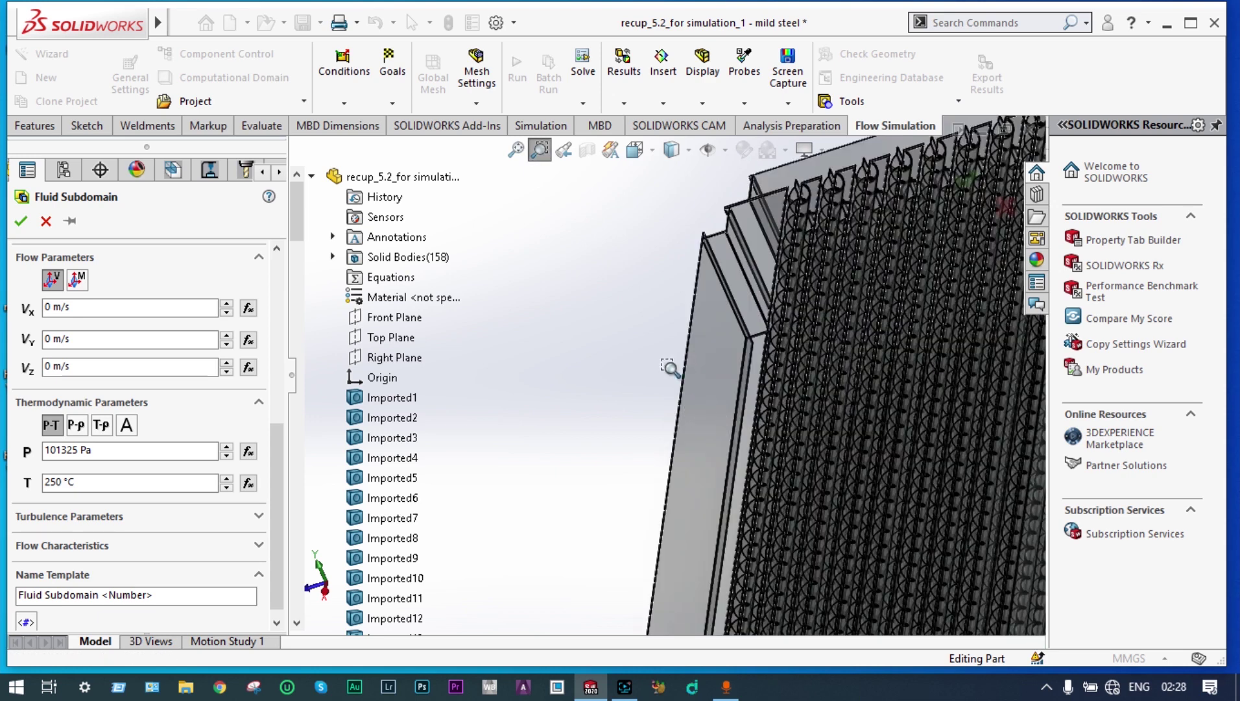
pyautogui.click(539, 150)
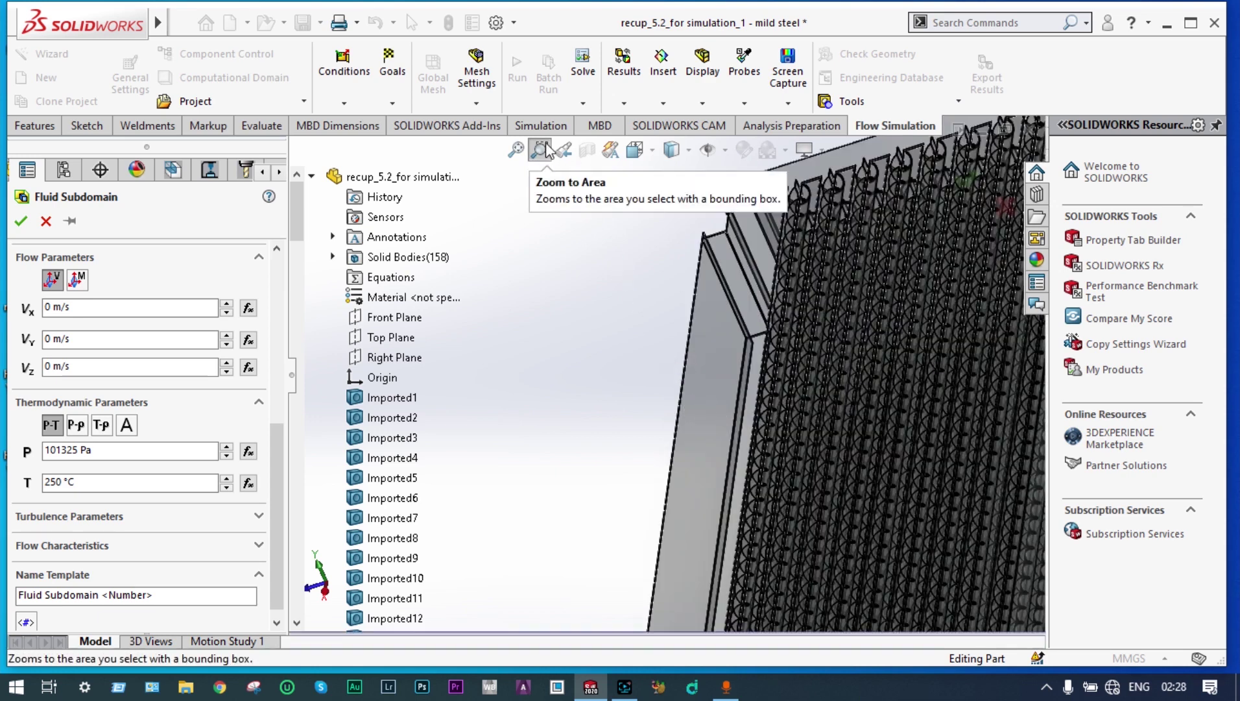
pyautogui.click(699, 397)
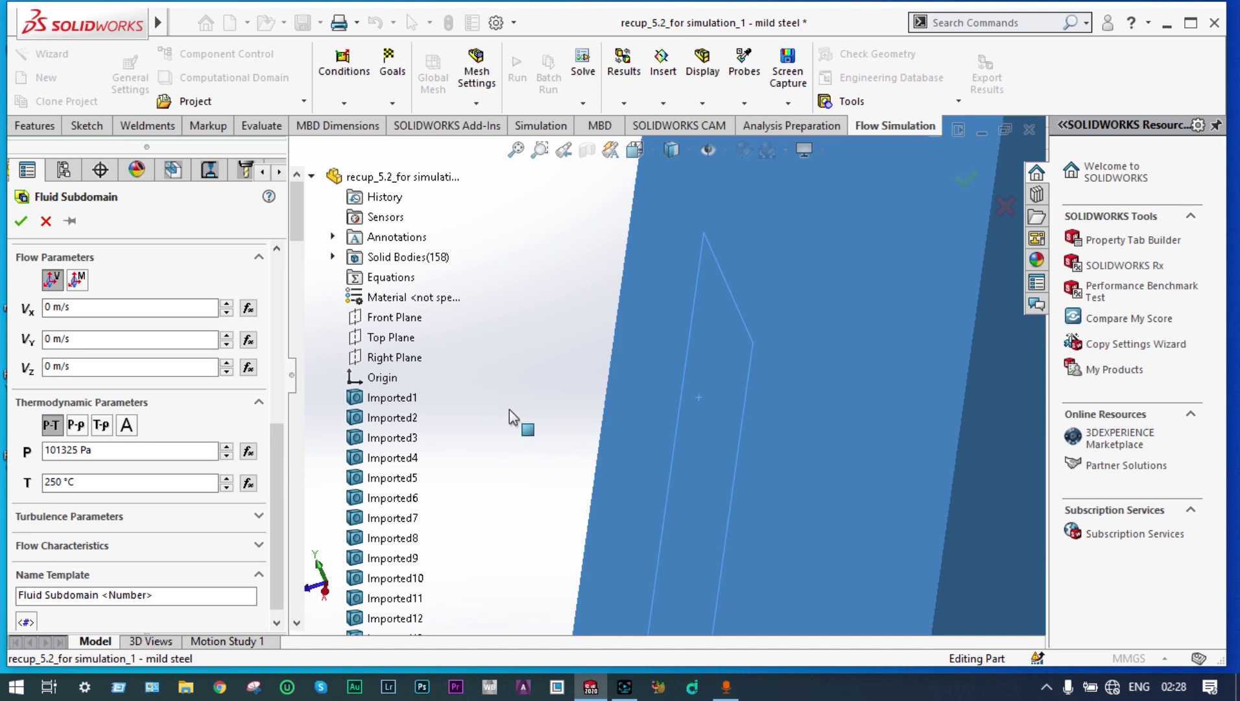
# Check the previewed shell-side fluid region around the tubes from the front and right views, and accept the second subdomain
pyautogui.scroll(2, 553, 337)
pyautogui.scroll(-2, 602, 362)
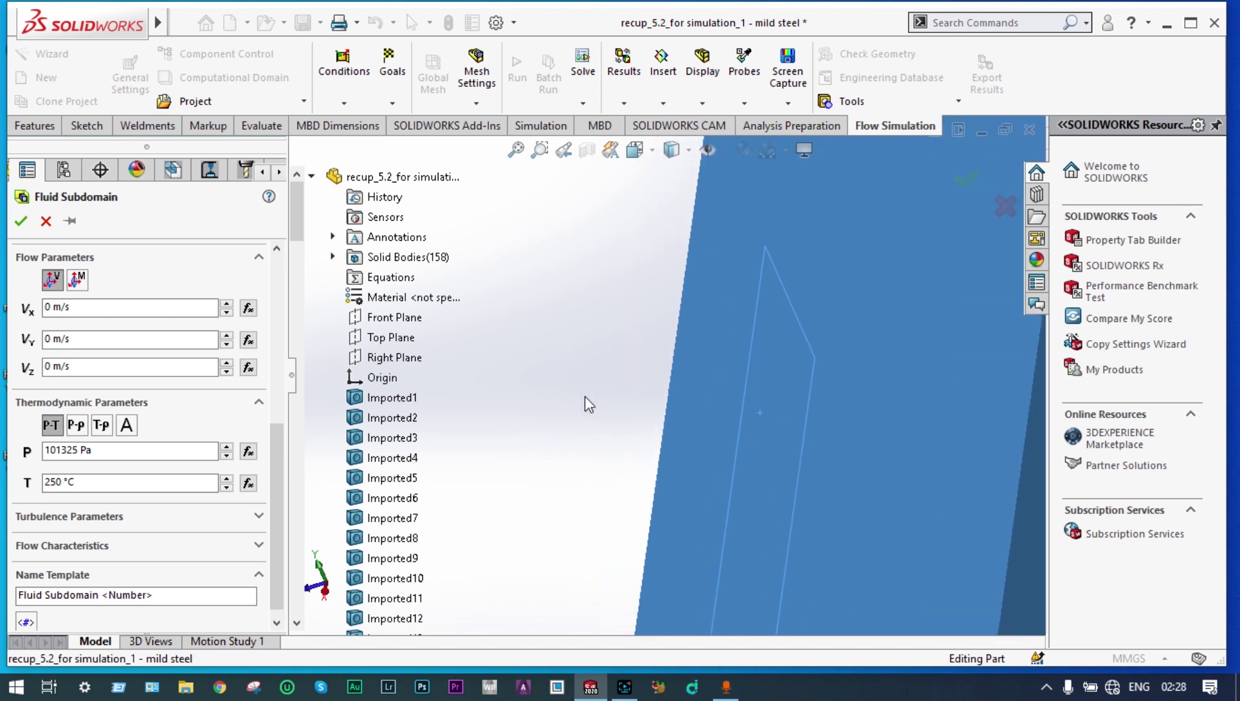
pyautogui.scroll(2, 600, 420)
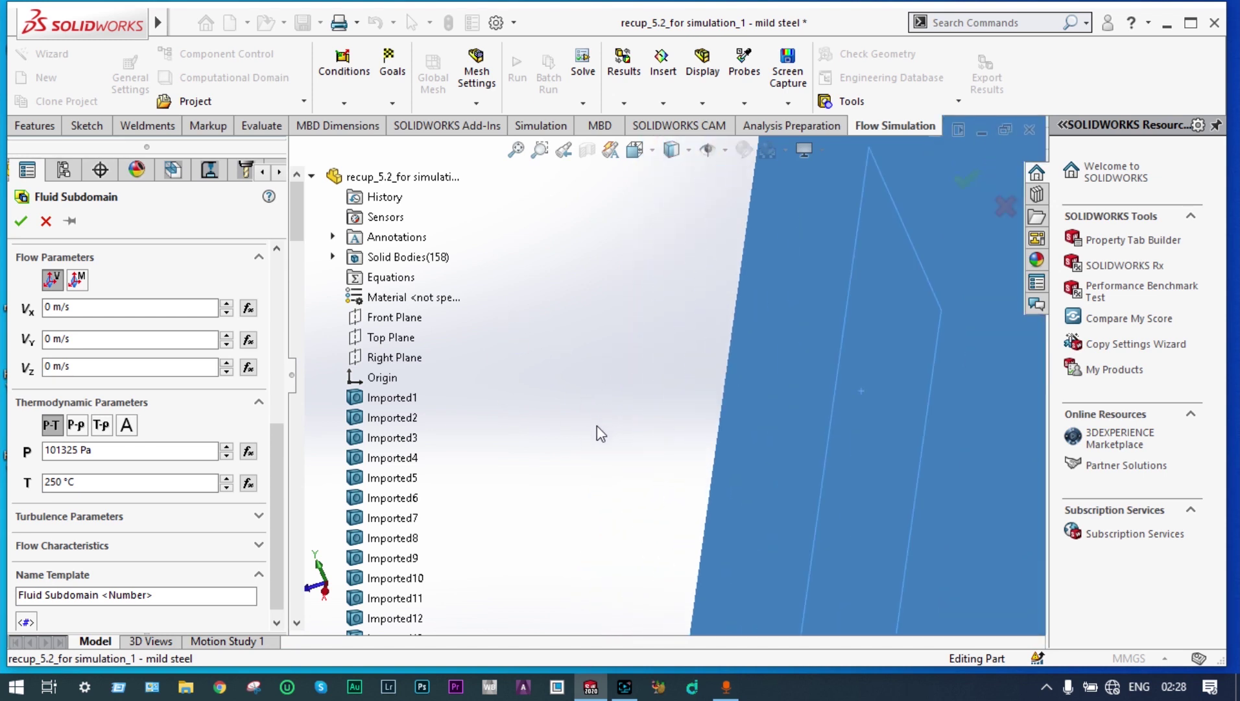
pyautogui.scroll(1, 598, 441)
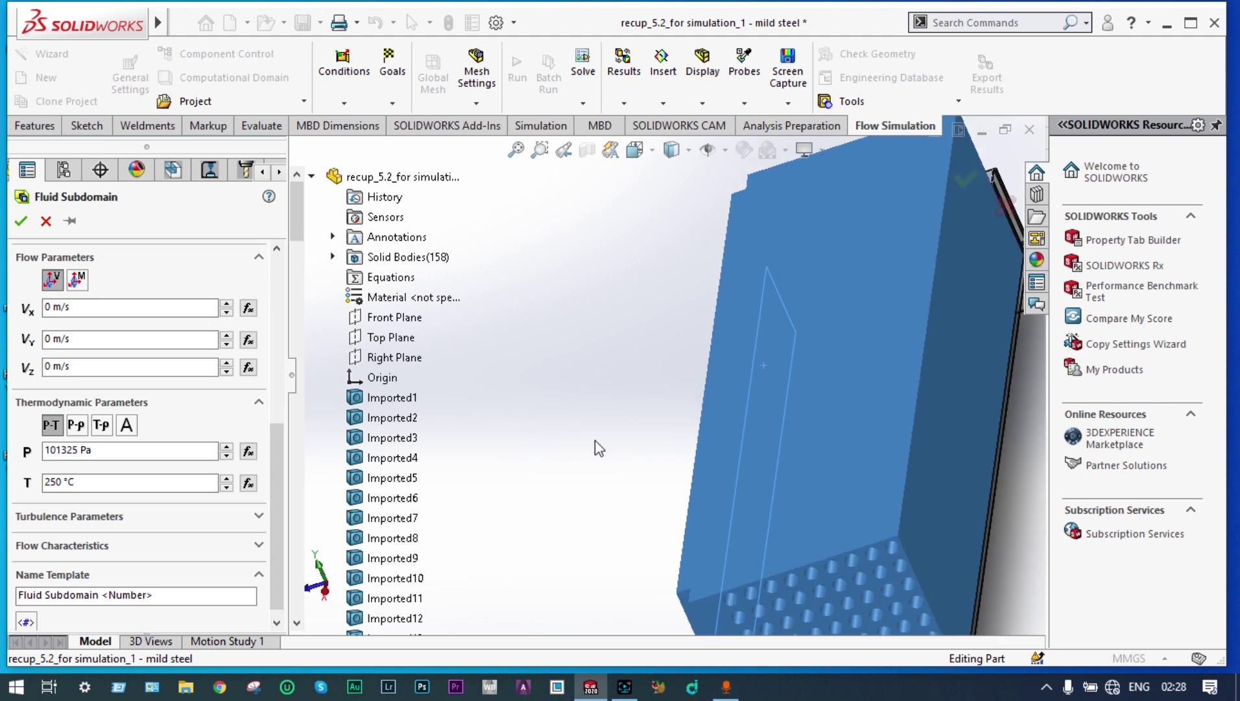
pyautogui.moveTo(602, 395); pyautogui.dragTo(847, 499, button='middle')
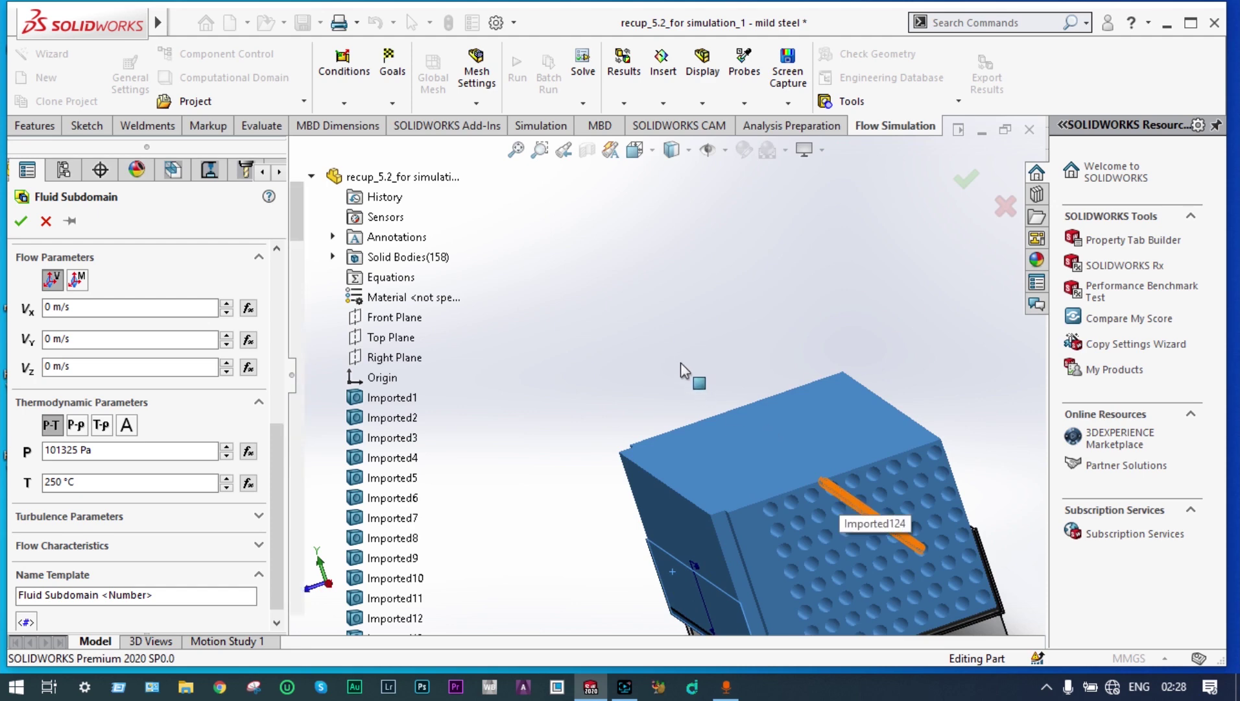
pyautogui.click(651, 156)
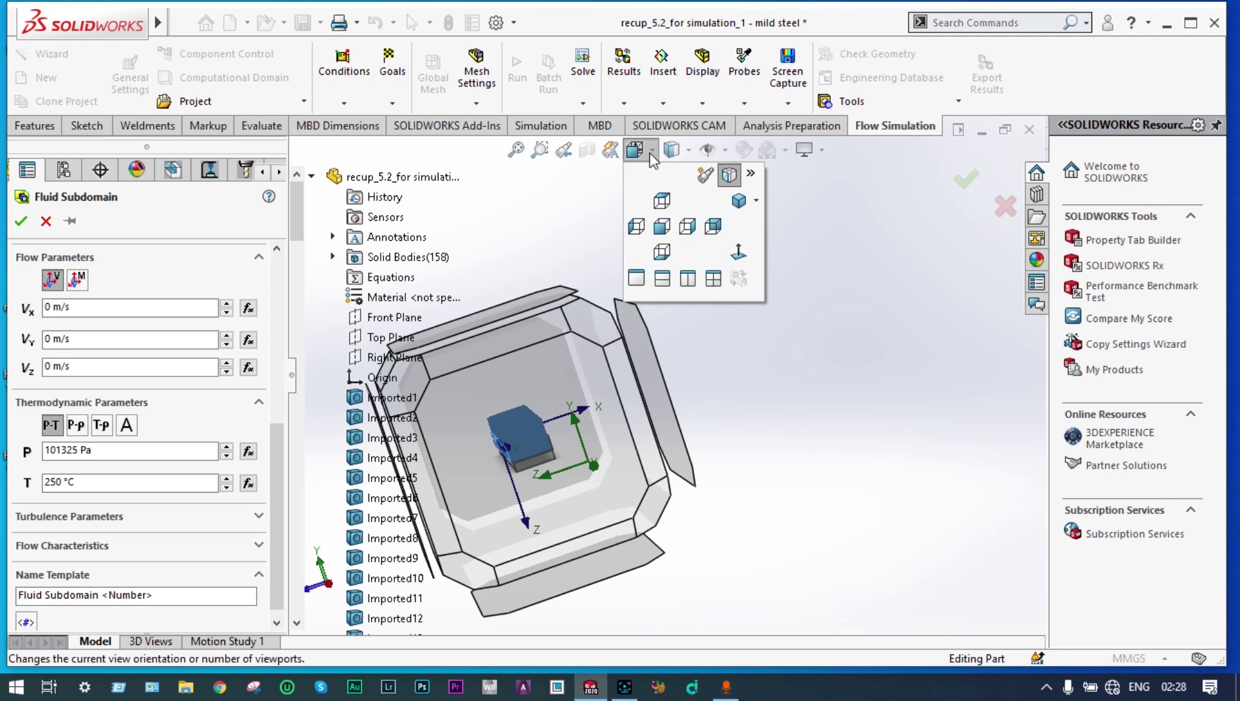
pyautogui.click(663, 226)
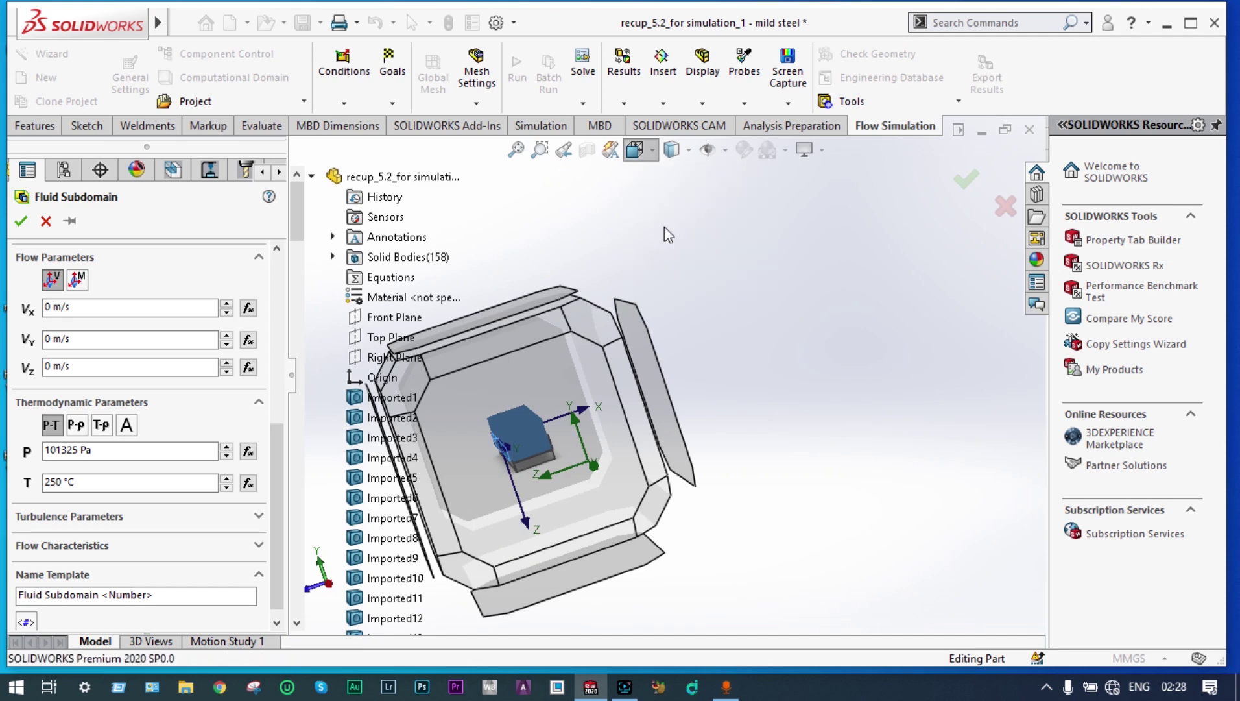
pyautogui.click(654, 152)
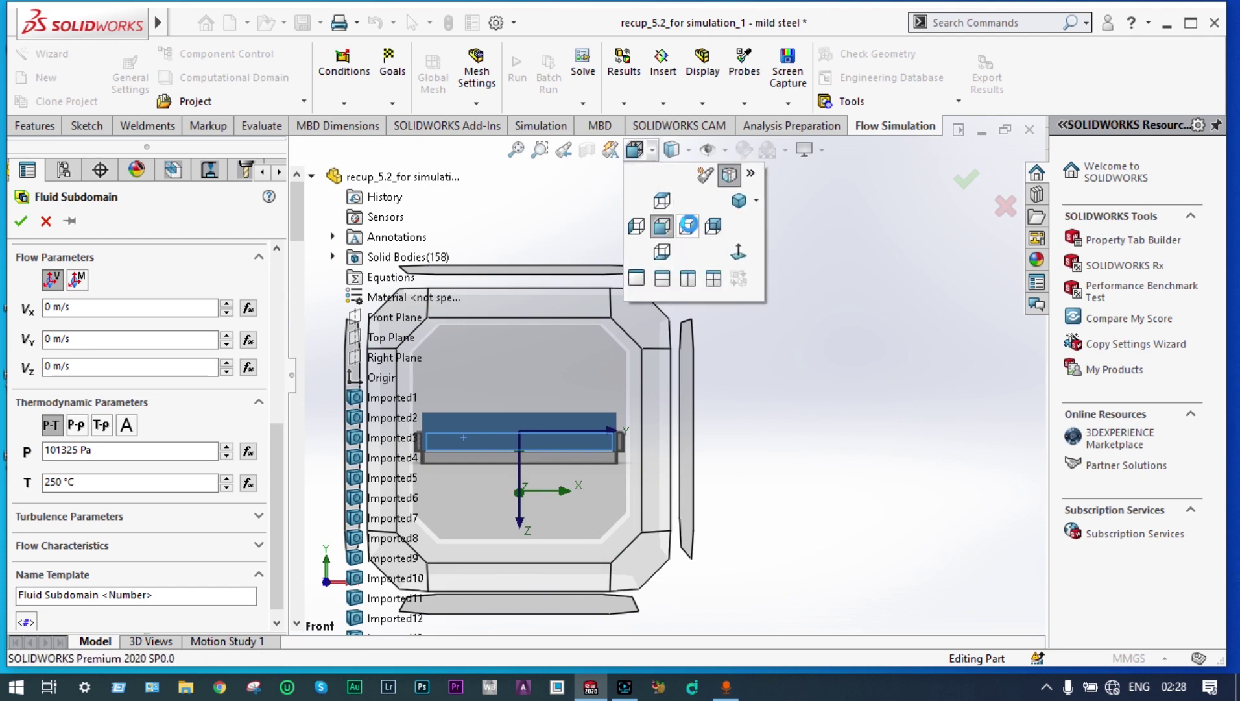
pyautogui.click(689, 225)
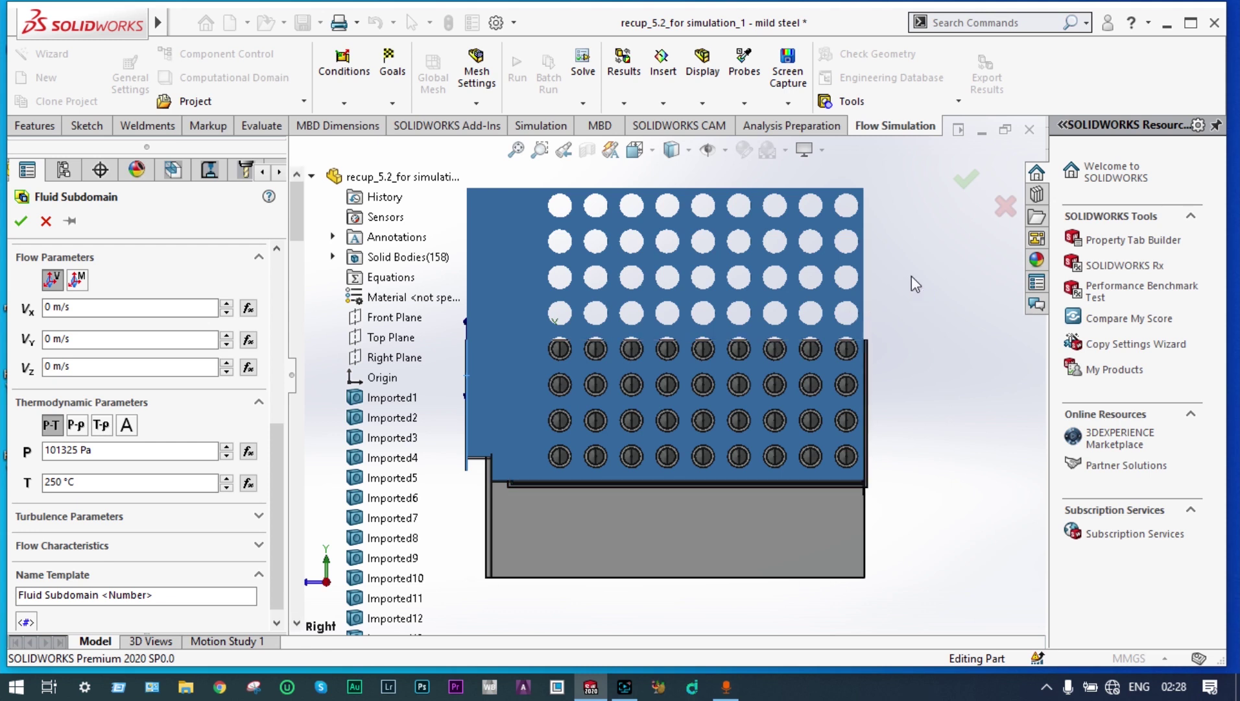
pyautogui.moveTo(942, 276); pyautogui.dragTo(803, 300, button='middle')
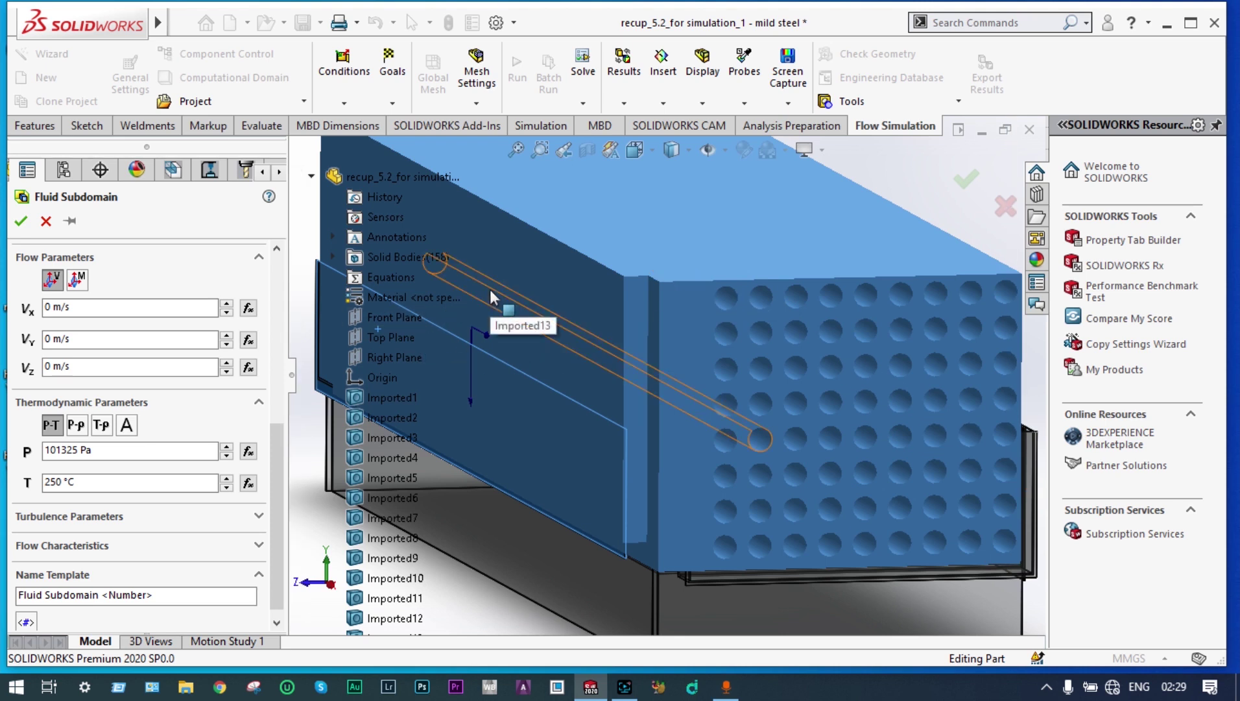
pyautogui.click(511, 273)
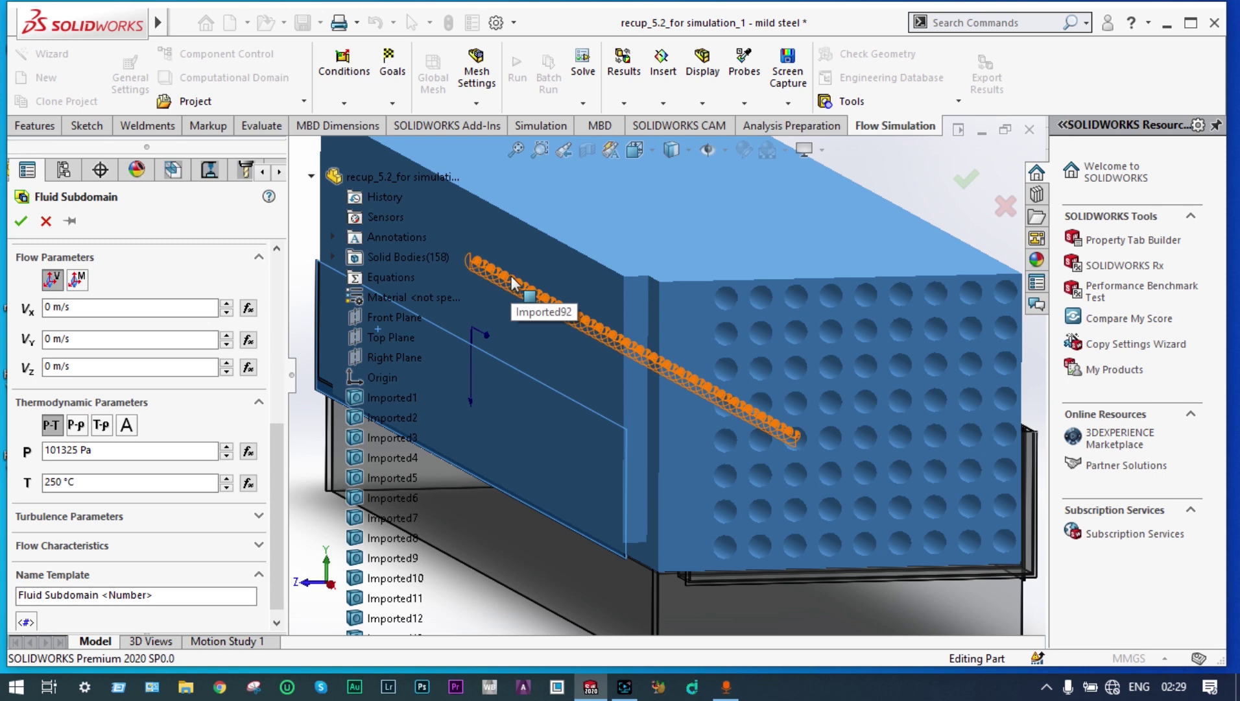
pyautogui.click(512, 261)
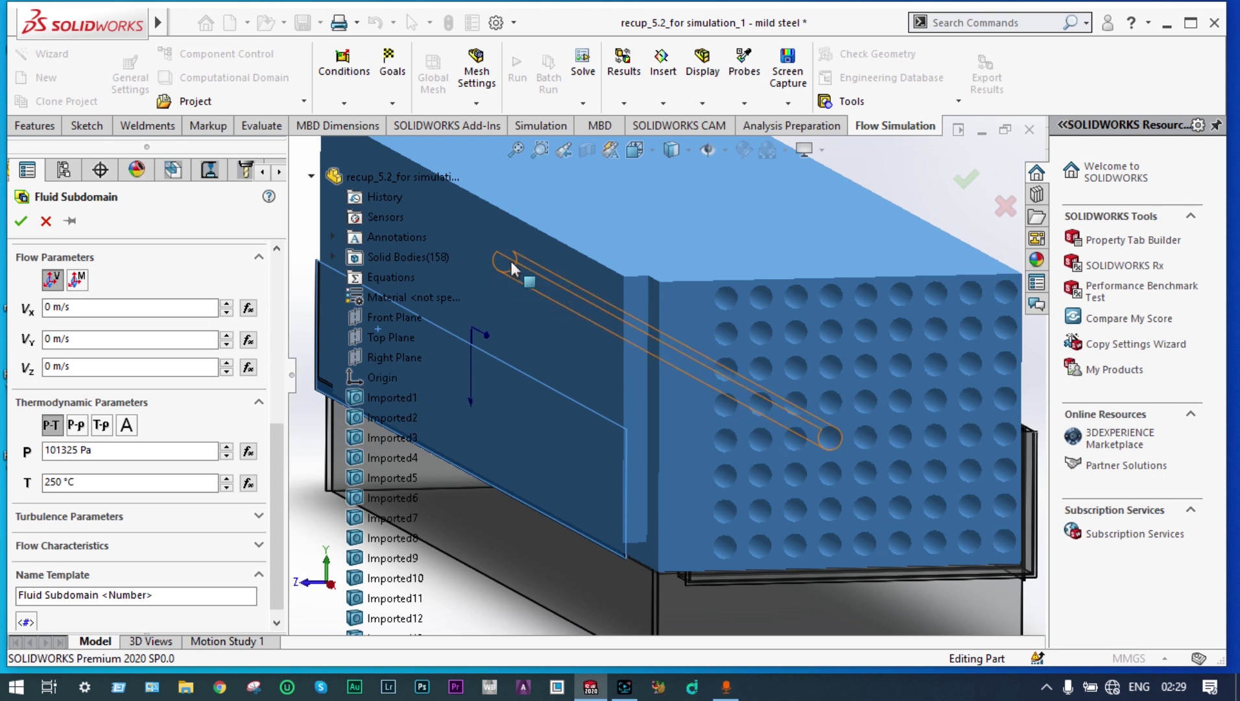
pyautogui.click(964, 180)
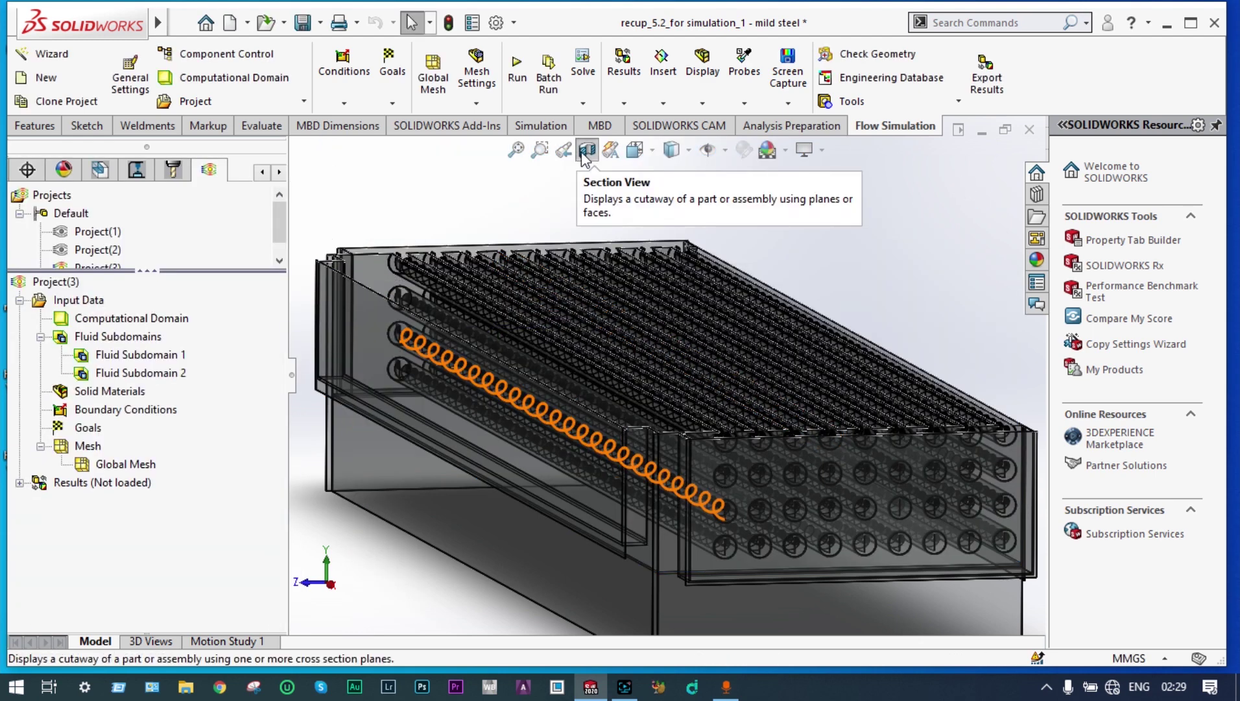
# Turn off the section view and examine the complete recuperator with its tube bundle and headers
pyautogui.press('Up')
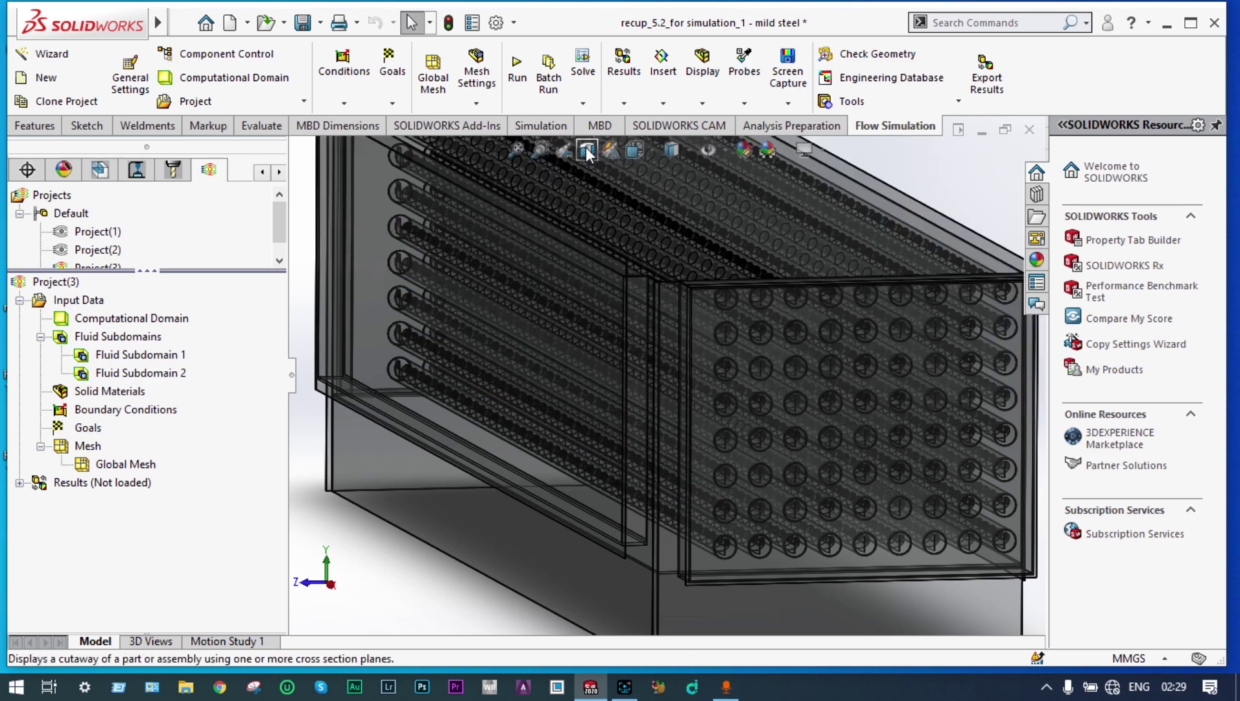
pyautogui.click(517, 150)
pyautogui.press('Left')
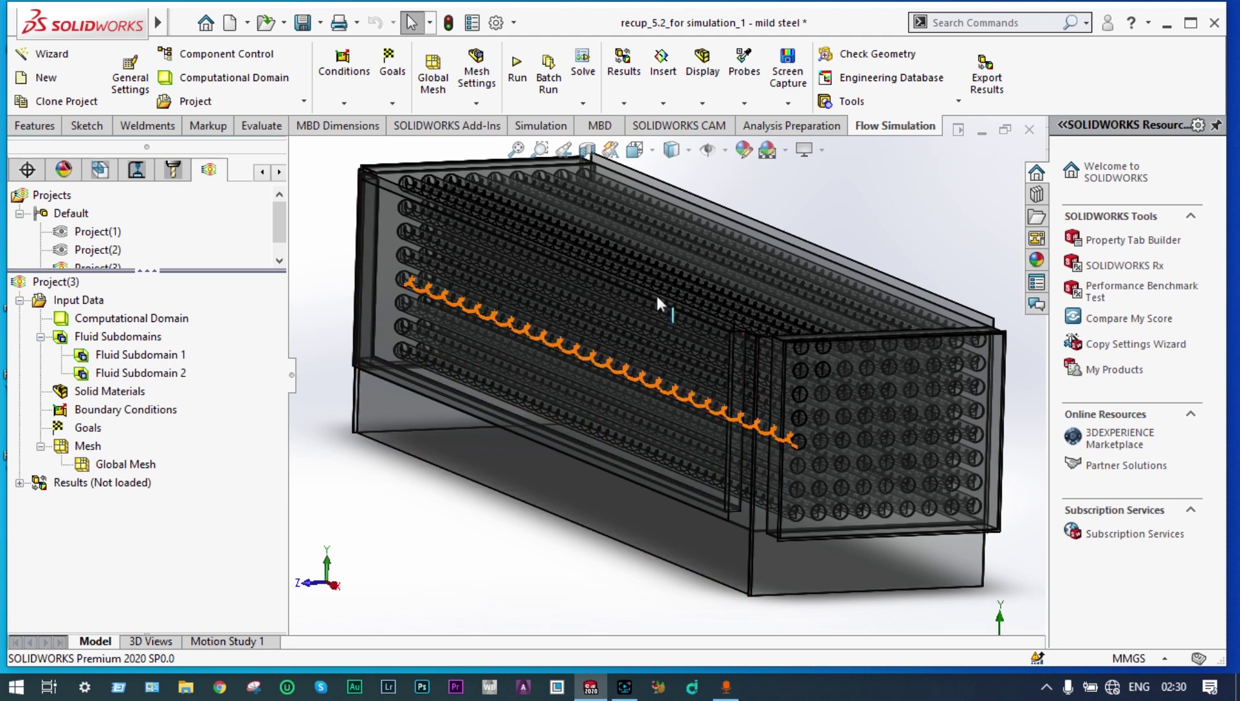
# Reapply the planar section view parallel to the Top Plane with an offset of 946 mm
pyautogui.scroll(-3, 838, 202)
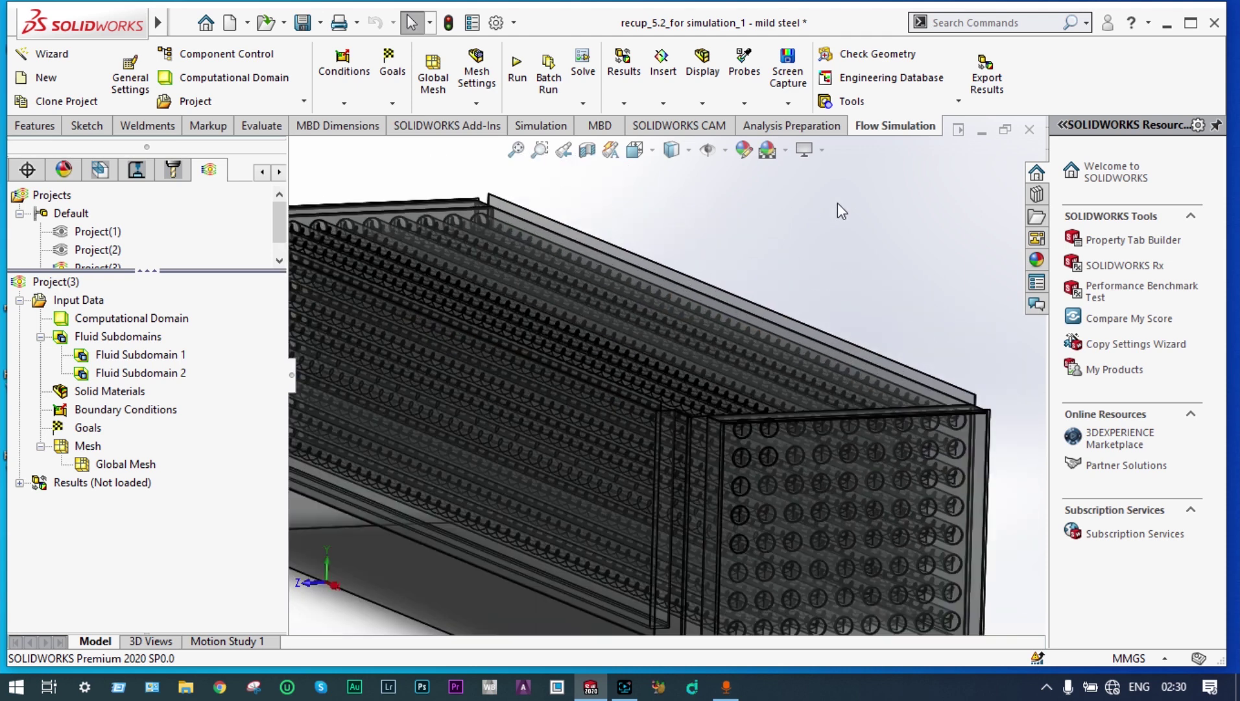
pyautogui.click(588, 154)
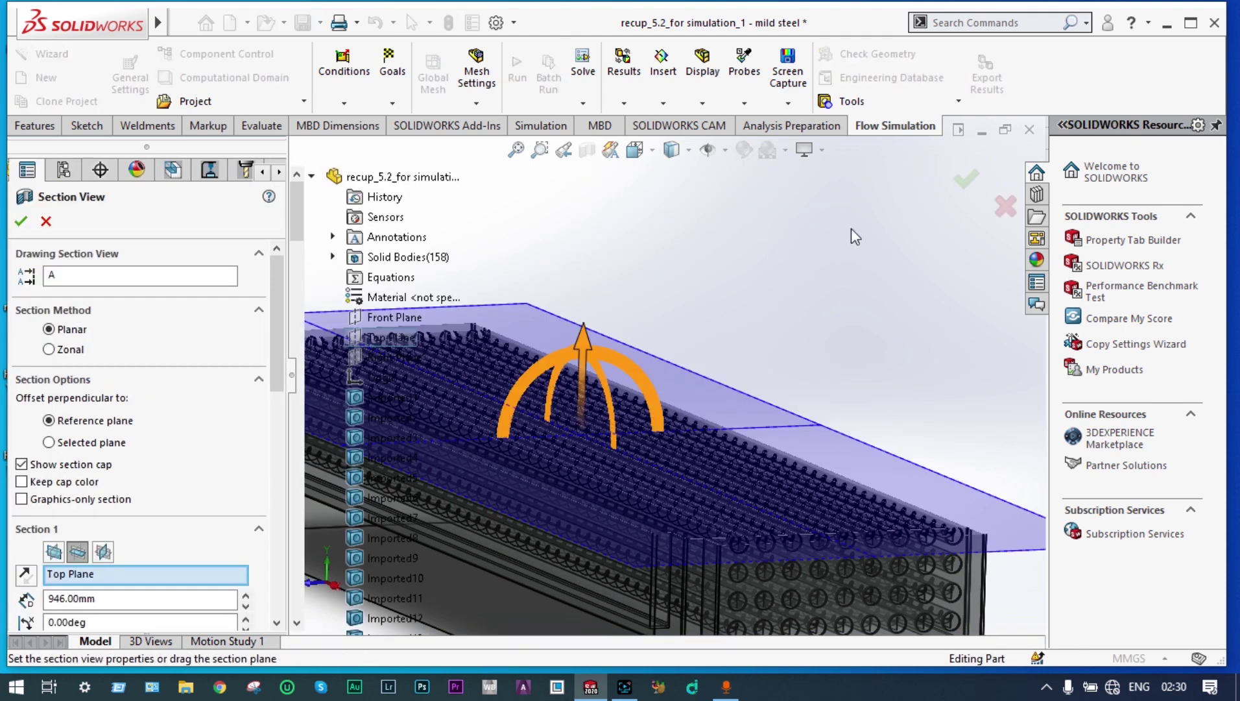
pyautogui.click(964, 180)
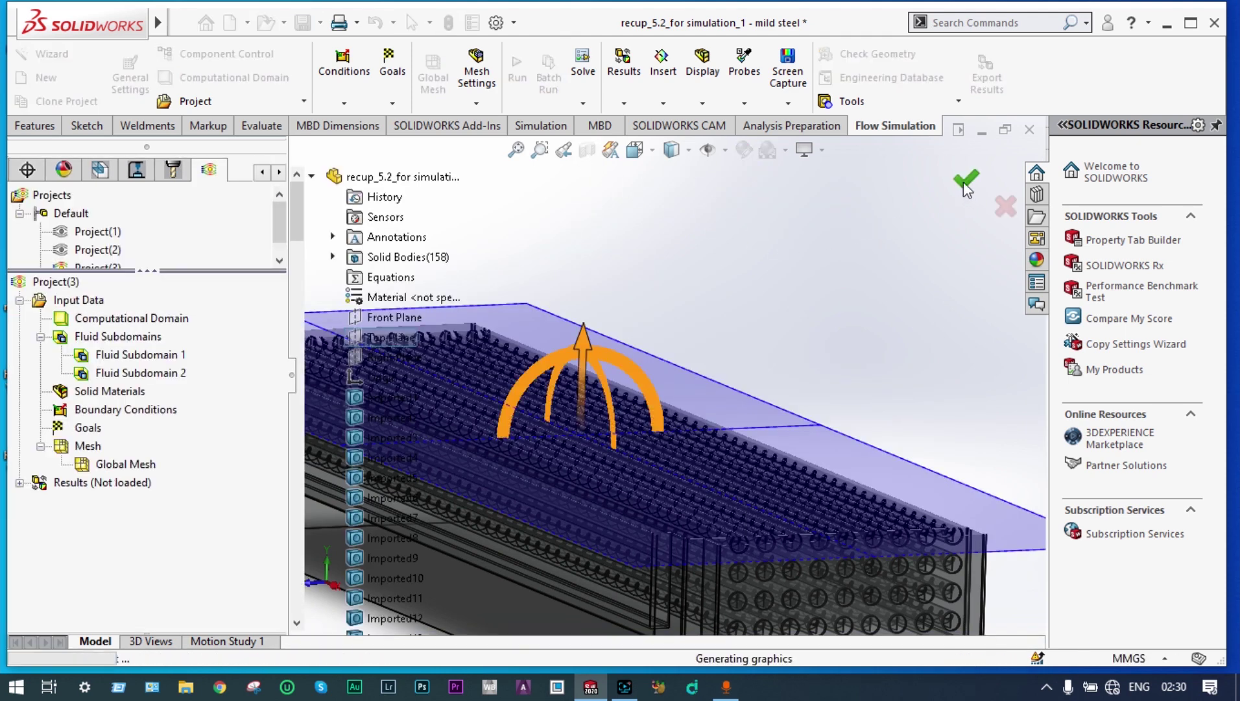
# Insert a boundary condition of type Inlet Mass Flow with a mass flow rate of 1.354 kg/s
pyautogui.press('f')
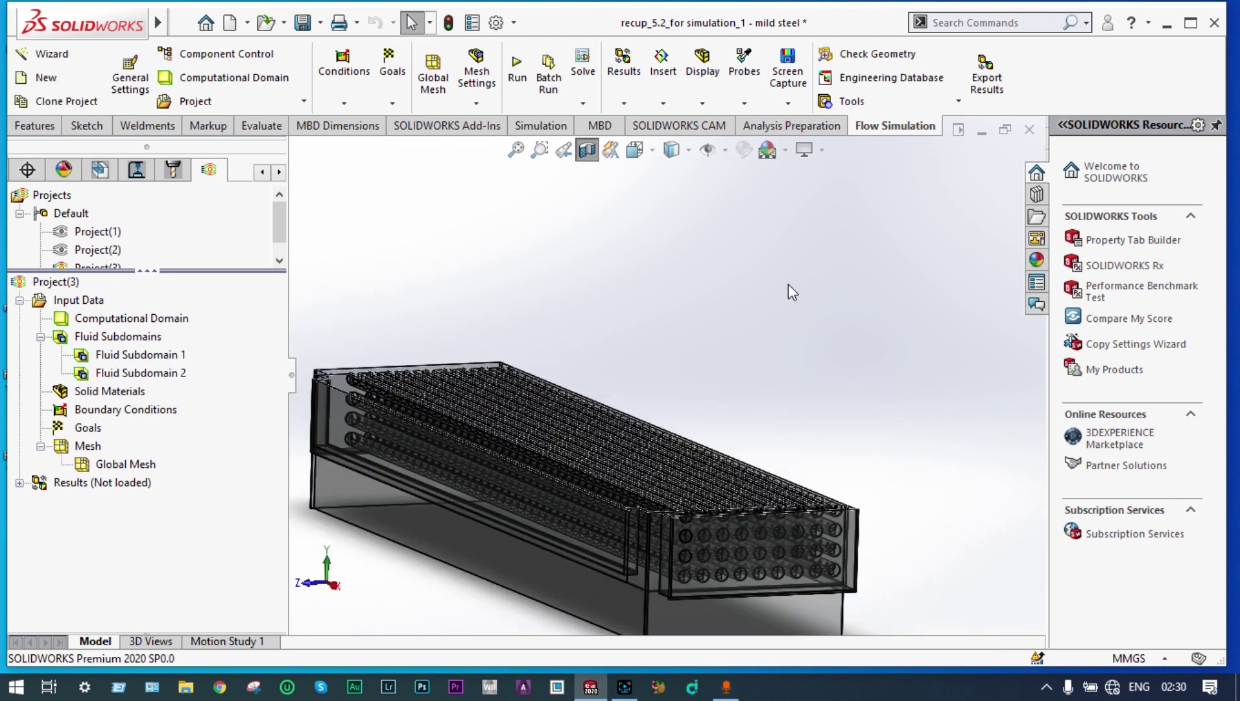
pyautogui.rightClick(134, 411)
pyautogui.click(195, 422)
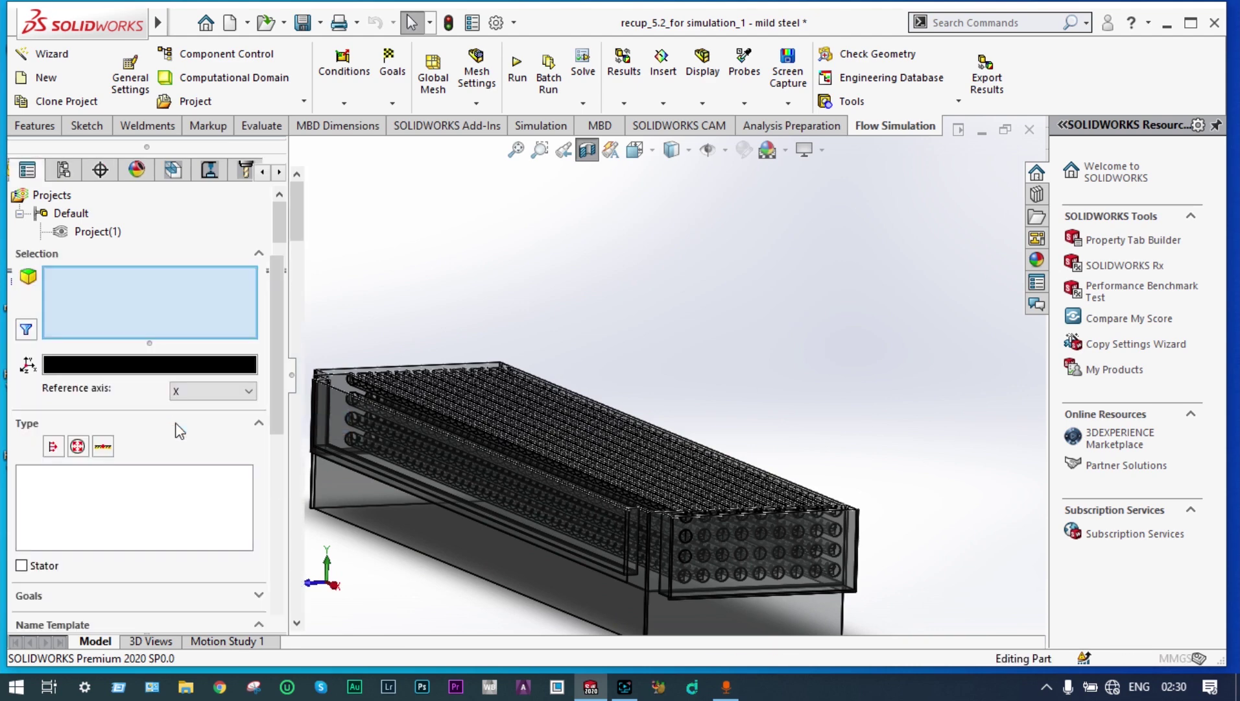
pyautogui.moveTo(276, 346); pyautogui.dragTo(278, 402)
pyautogui.click(79, 521)
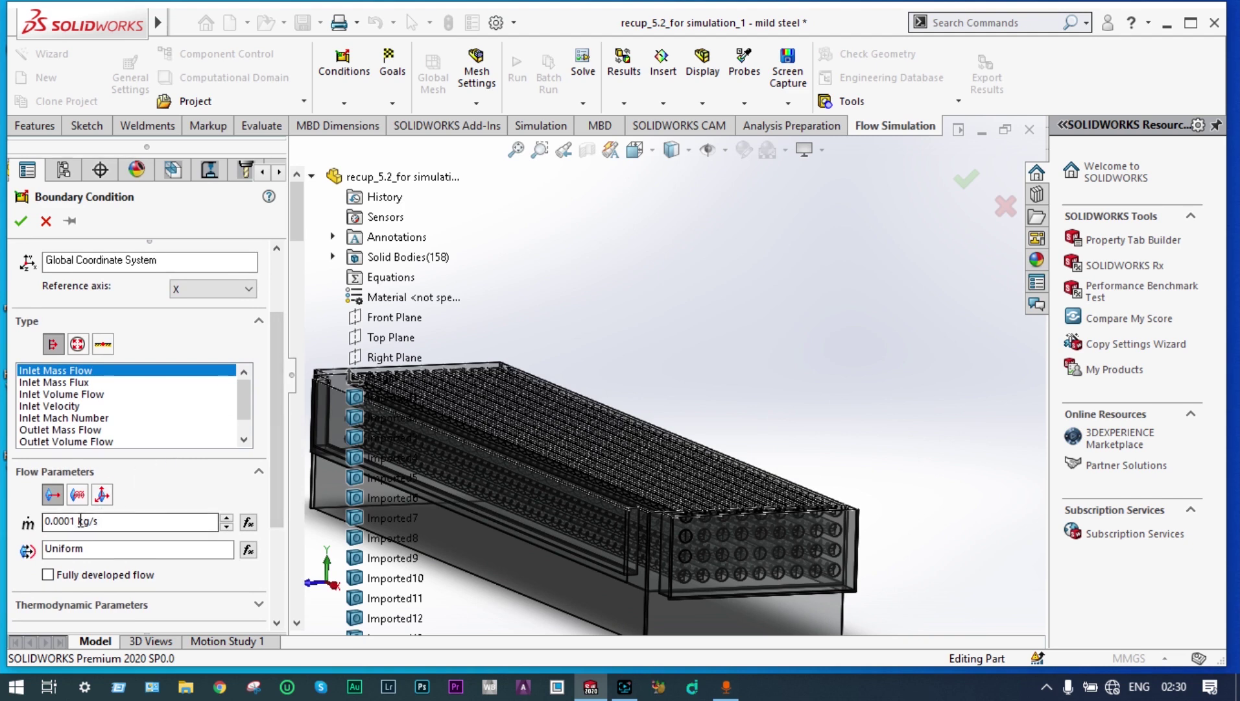
pyautogui.click(78, 521)
pyautogui.press('BackSpace')
pyautogui.press('BackSpace')
pyautogui.press('BackSpace')
pyautogui.press('BackSpace')
pyautogui.press('BackSpace')
pyautogui.press('BackSpace')
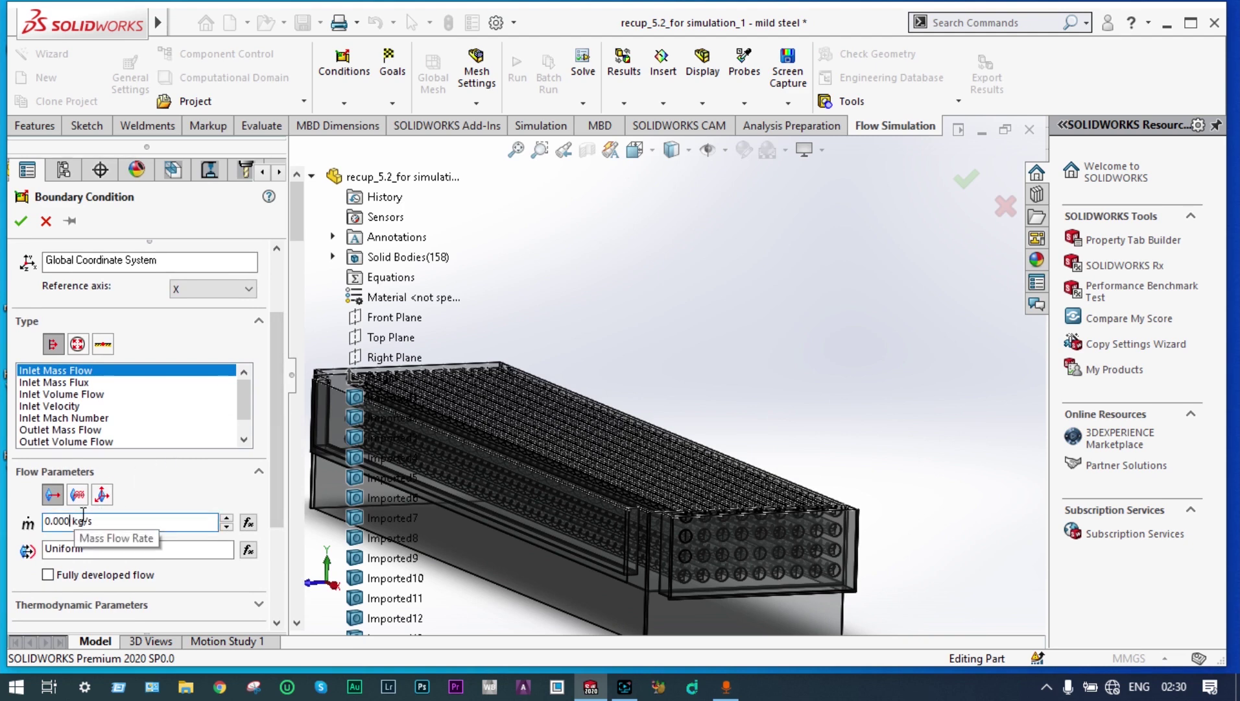
pyautogui.write('1.')
pyautogui.write('3354')
pyautogui.press('BackSpace')
# Set the inlet temperature of this boundary condition to 760 °C in its thermodynamic parameters
pyautogui.scroll(-4, 283, 486)
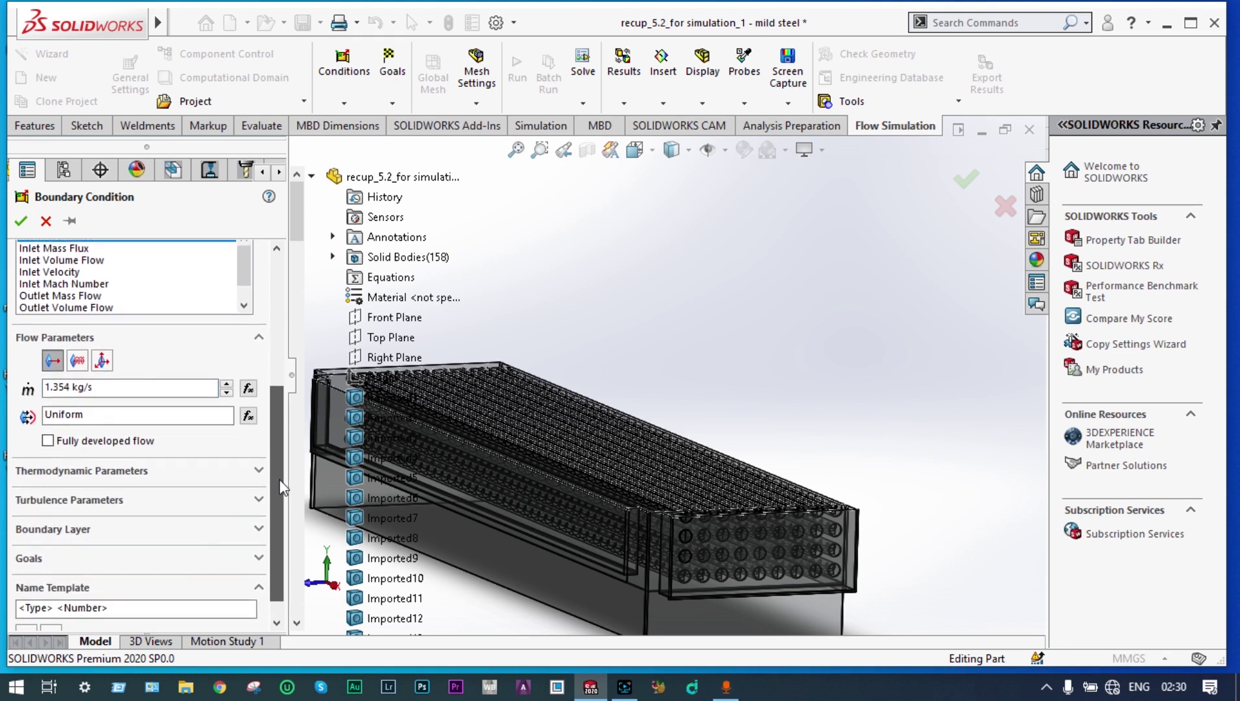
pyautogui.scroll(-1, 283, 486)
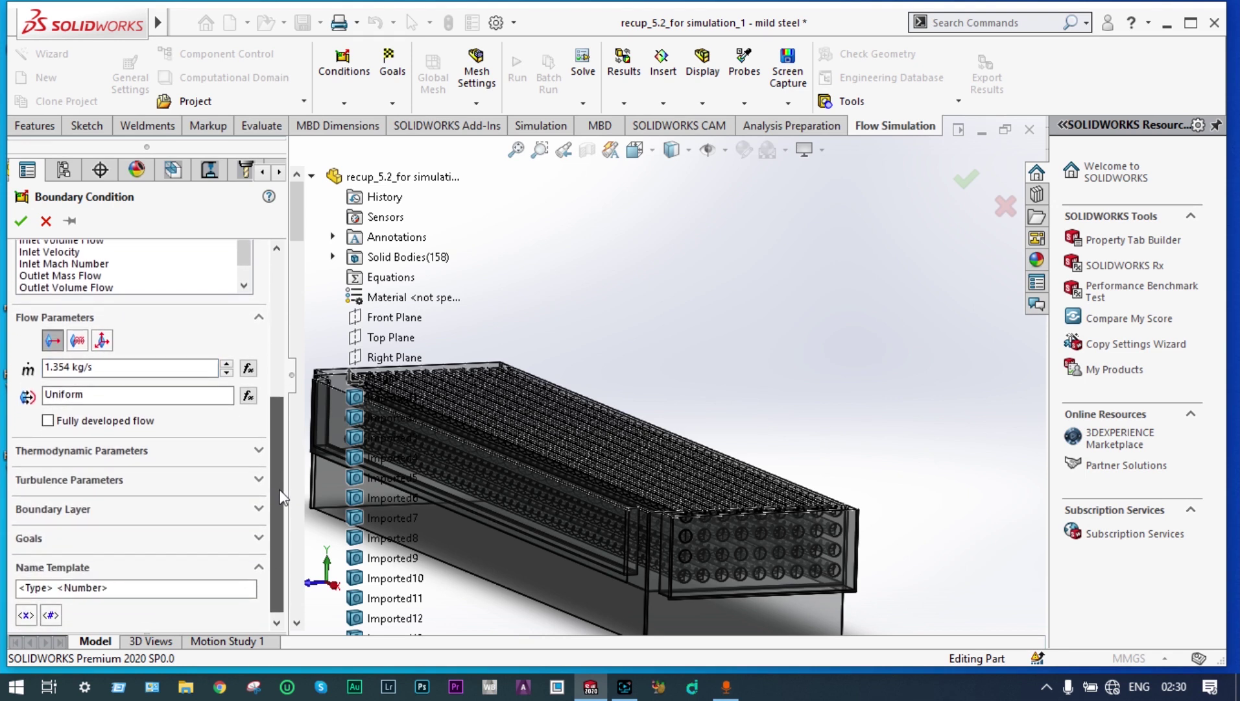
pyautogui.click(76, 451)
pyautogui.click(50, 497)
pyautogui.press('BackSpace')
pyautogui.write('760 °C')
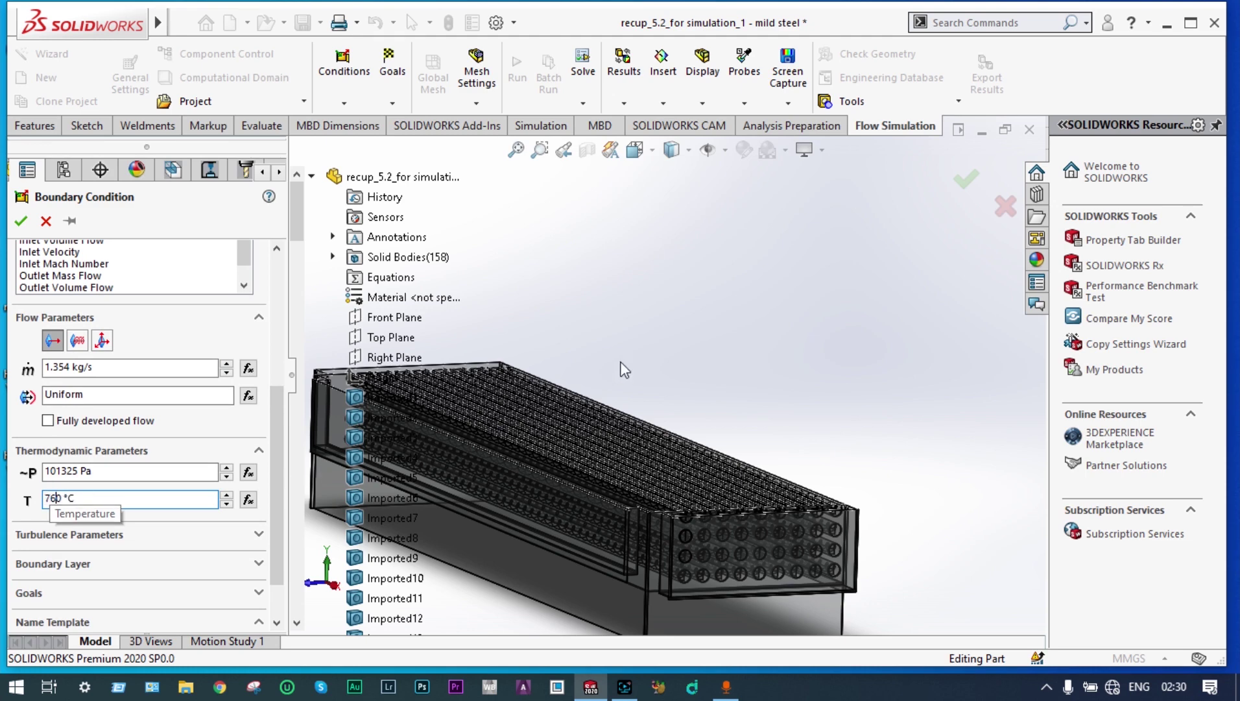
# Select the end wall face of the tube-side header as the hot-air inlet and accept the 1.354 kg/s condition
pyautogui.click(635, 150)
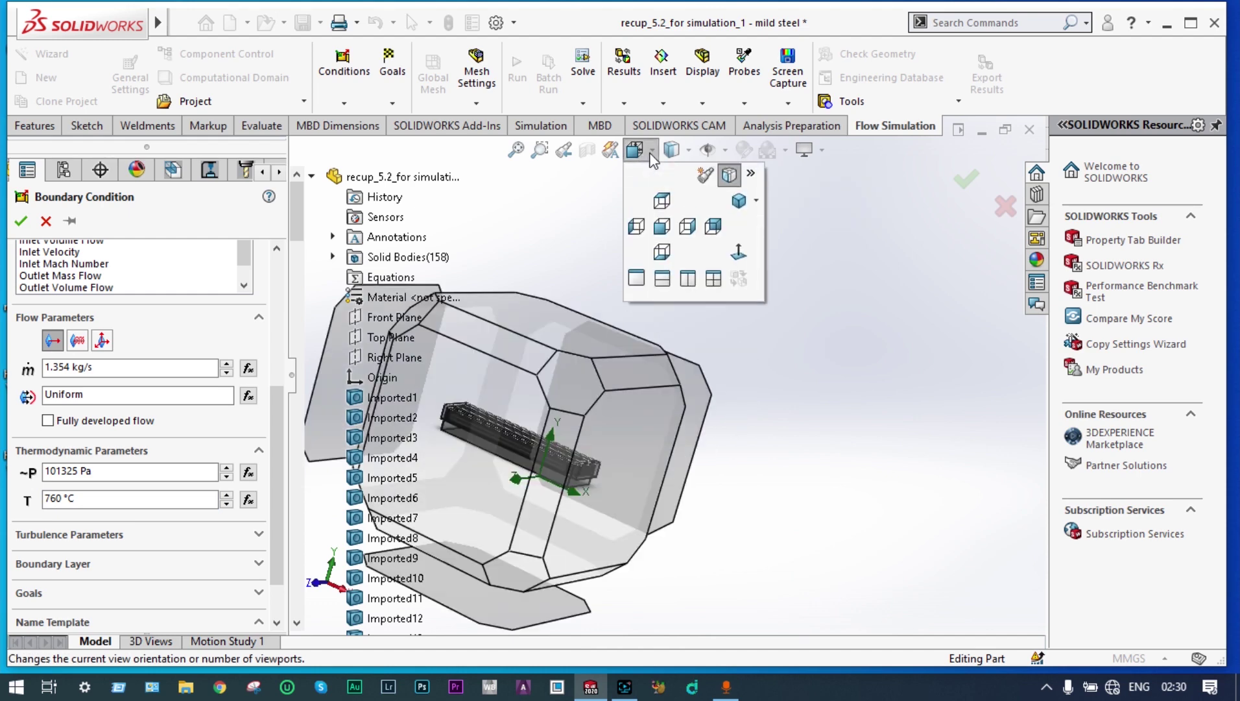
pyautogui.click(737, 201)
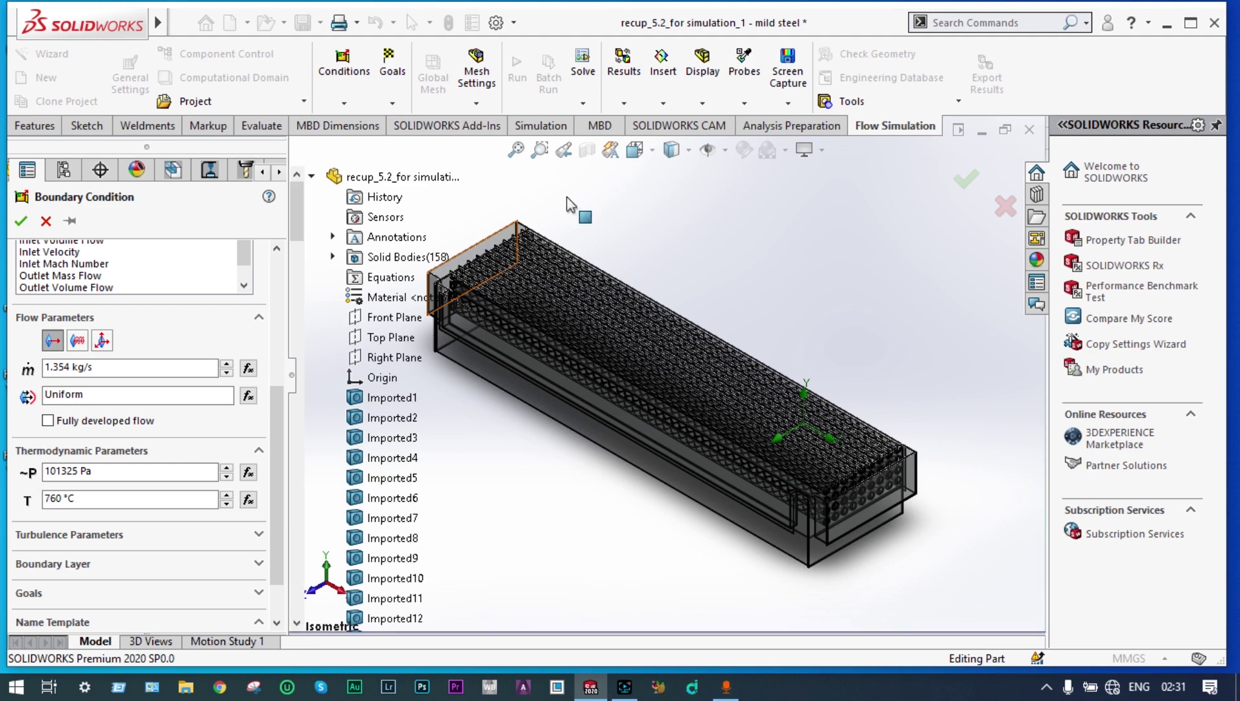
pyautogui.hotkey('ctrl', '7')
pyautogui.press('z')
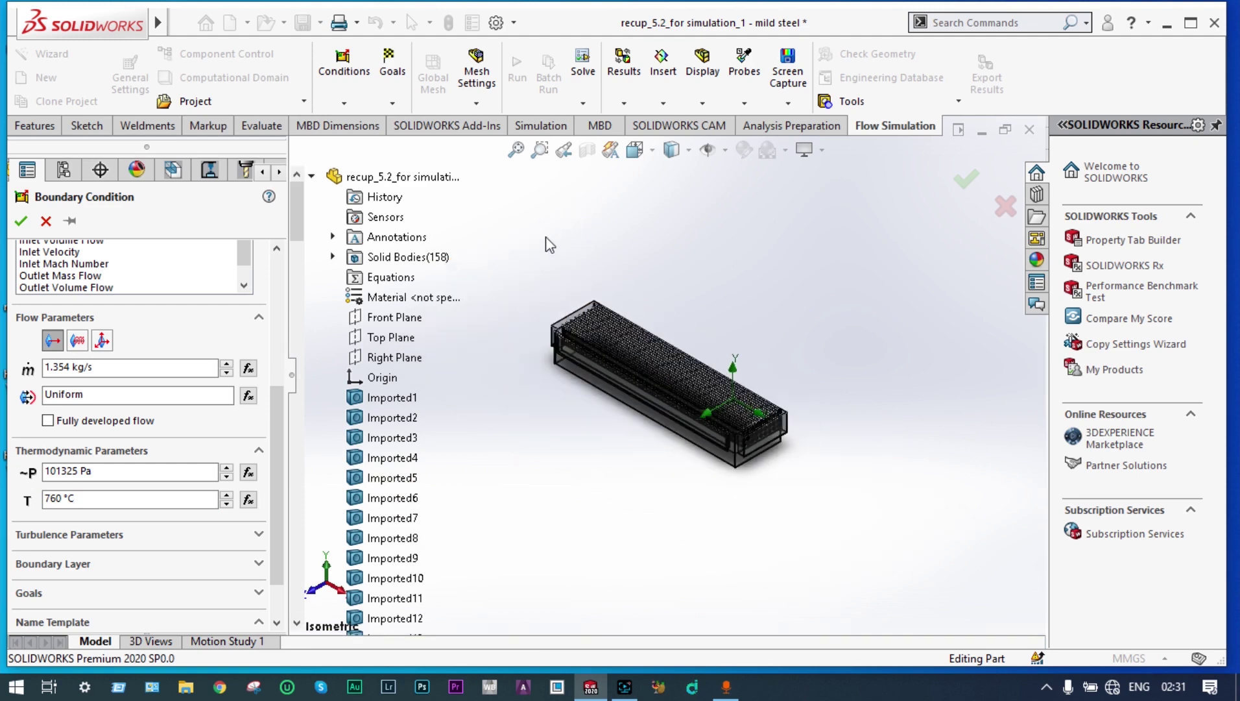
pyautogui.click(540, 149)
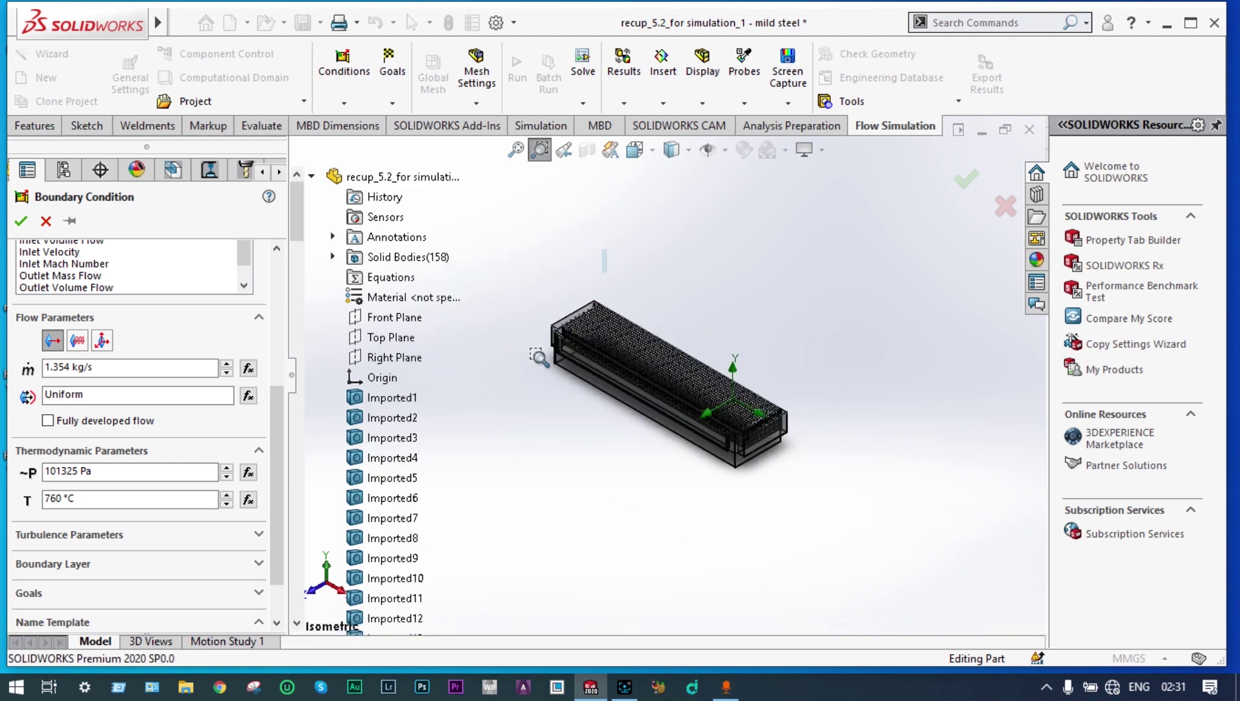
pyautogui.moveTo(542, 357); pyautogui.dragTo(605, 250)
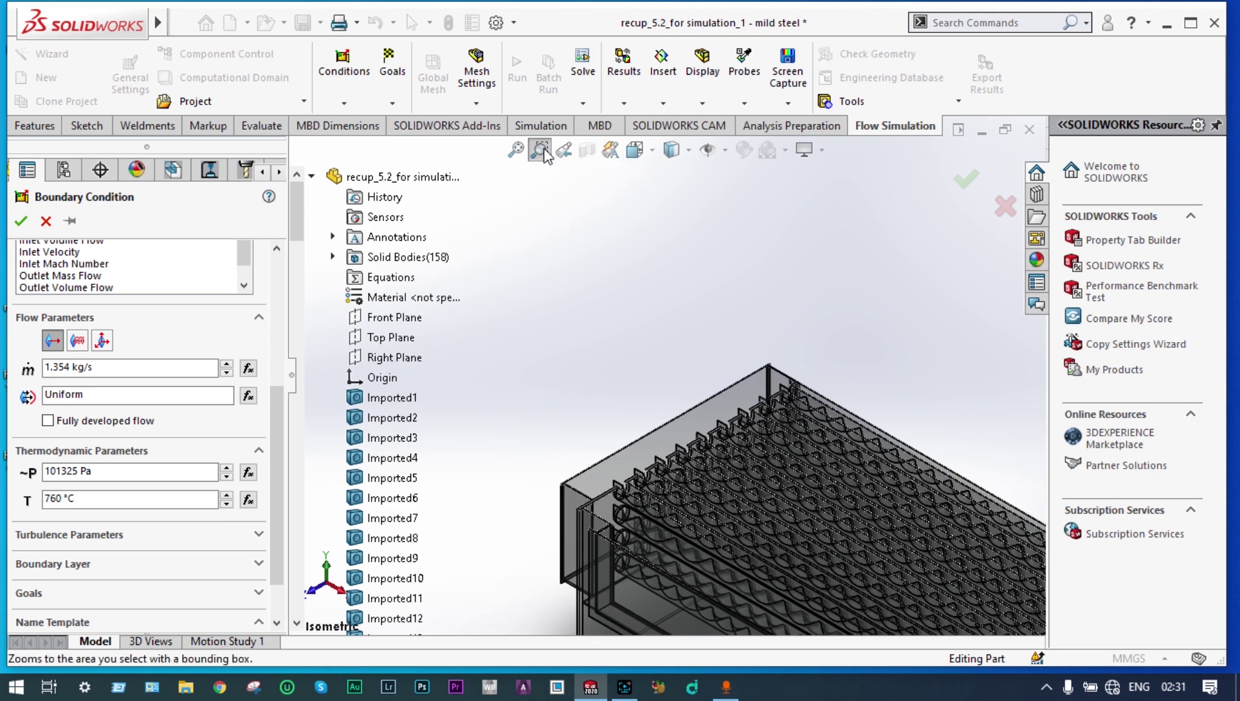
pyautogui.click(679, 431)
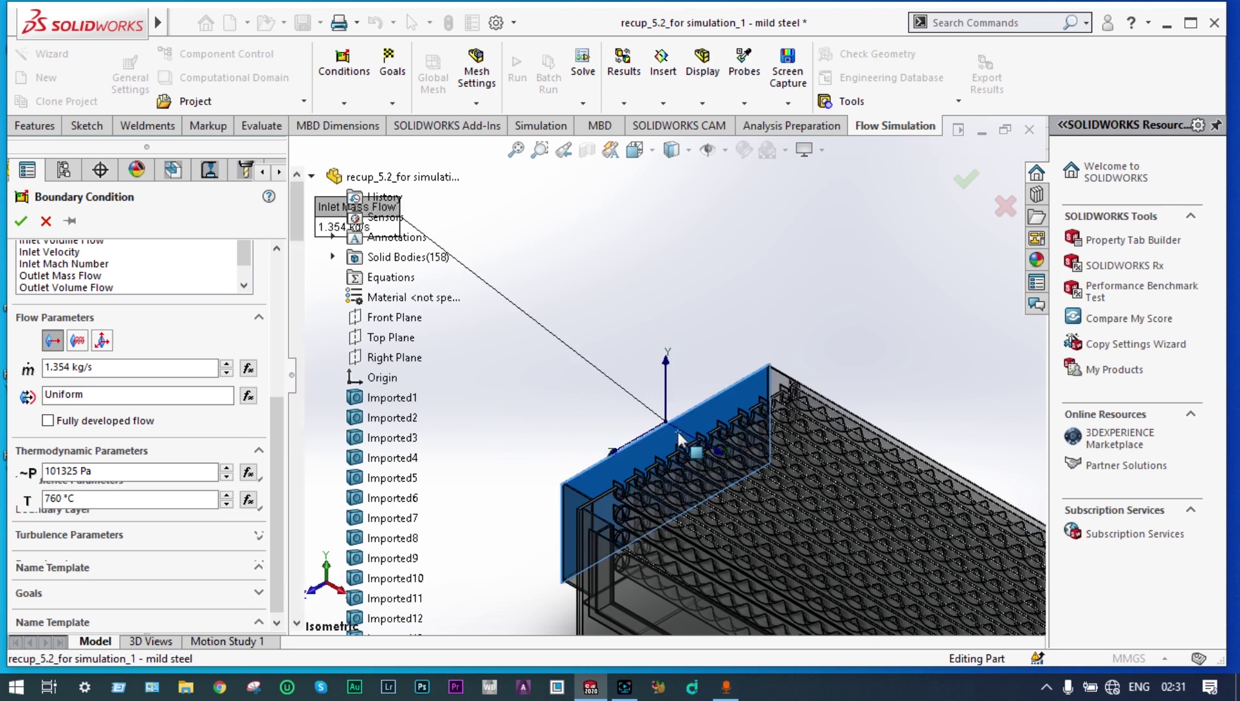
pyautogui.click(20, 222)
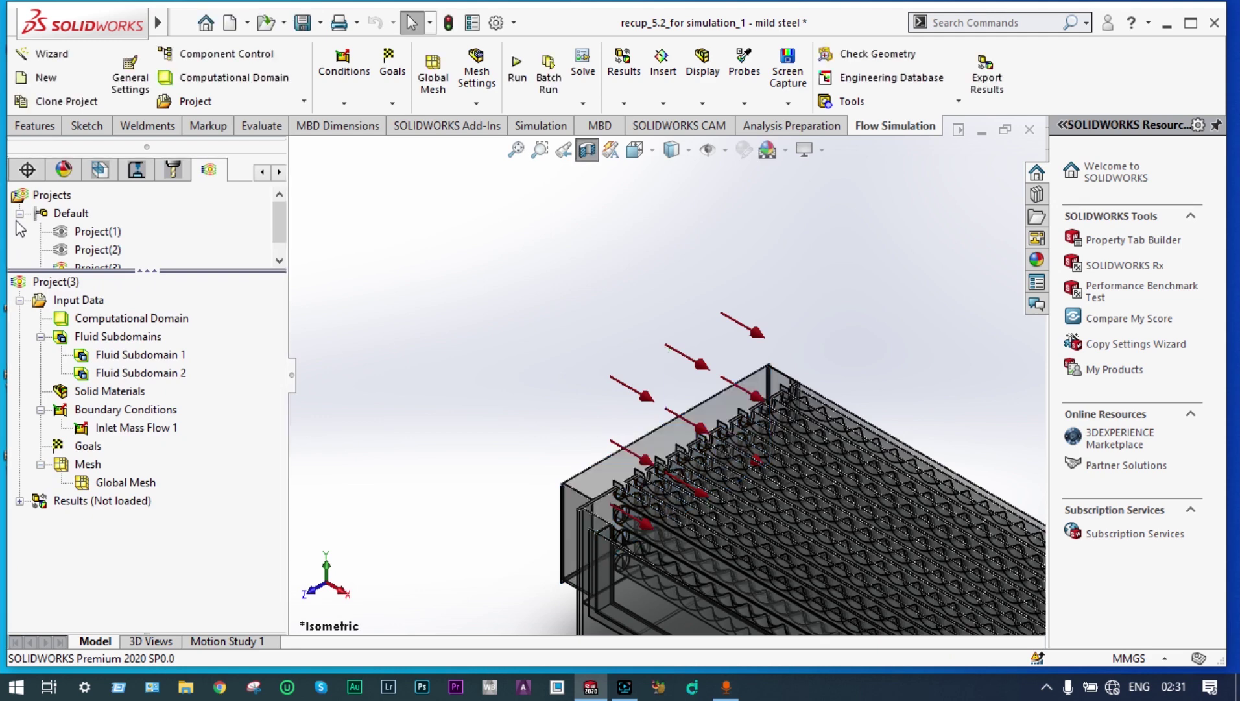
# Insert a second boundary condition of type Inlet Mass Flow with a mass flow rate of 1.3 kg/s
pyautogui.hotkey('ctrl', 'Down')
pyautogui.hotkey('ctrl', 'Right')
pyautogui.hotkey('ctrl', 'Down')
pyautogui.hotkey('ctrl', 'Right')
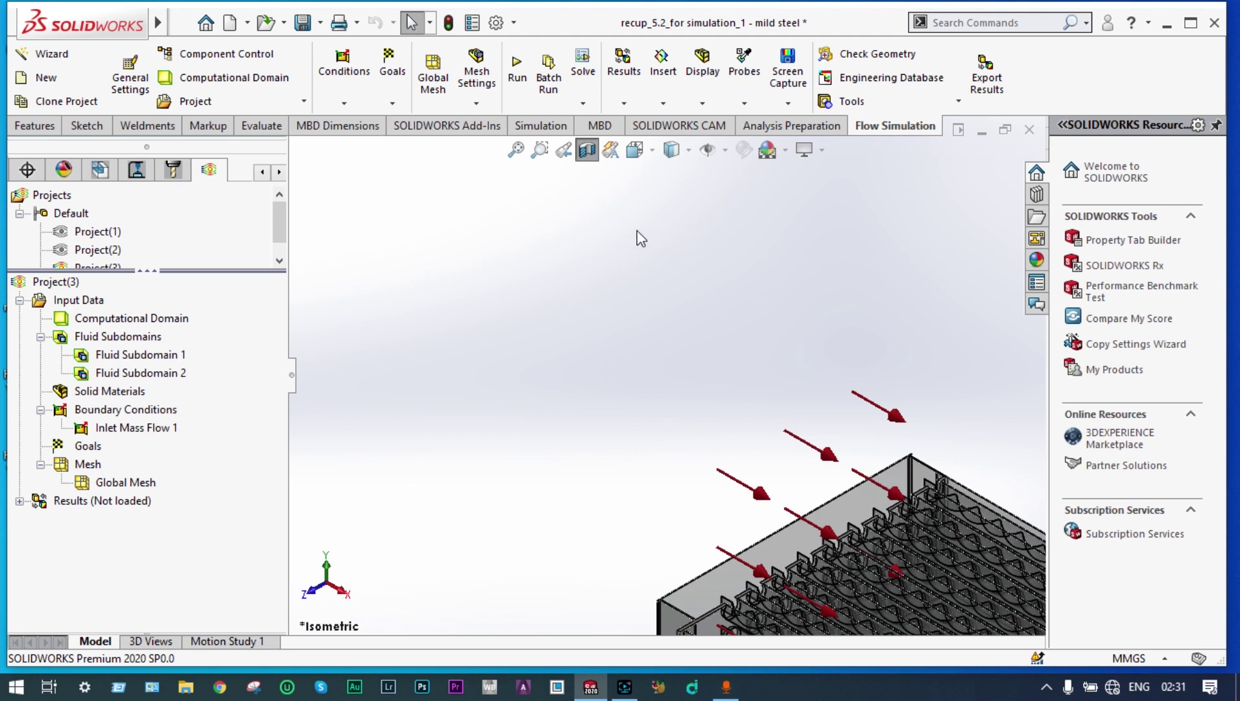
pyautogui.click(517, 152)
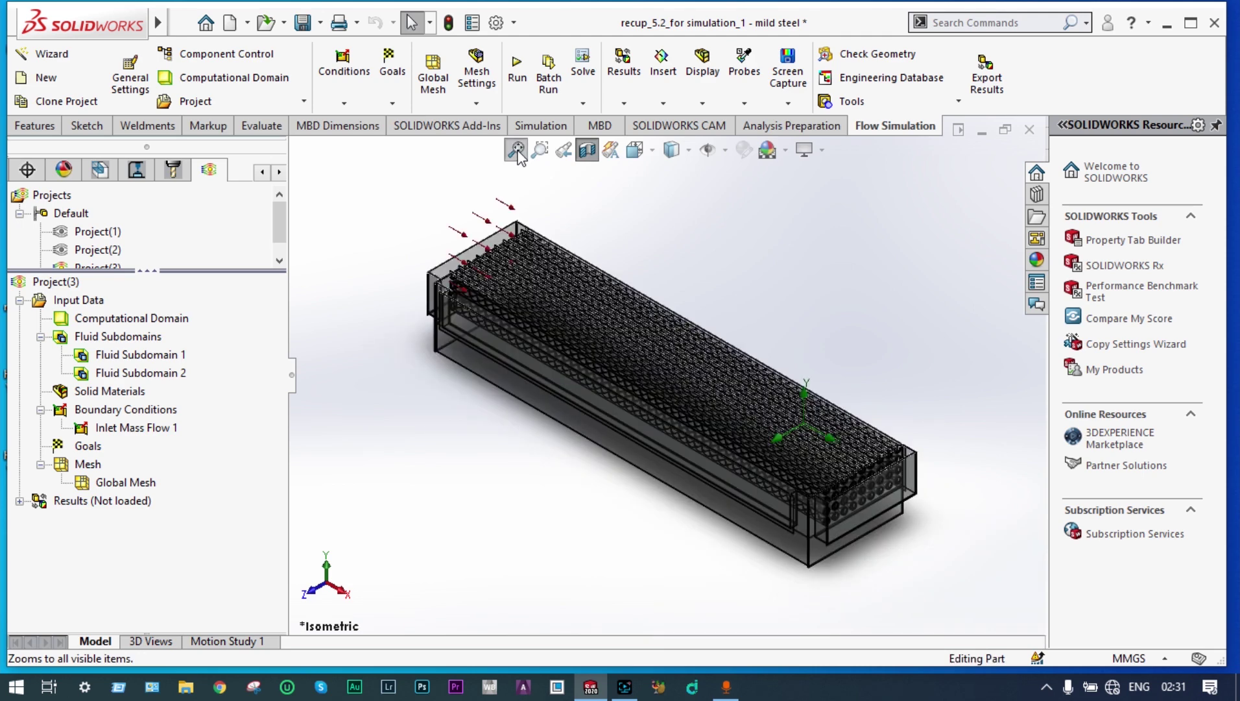
pyautogui.moveTo(850, 259); pyautogui.dragTo(772, 285, button='middle')
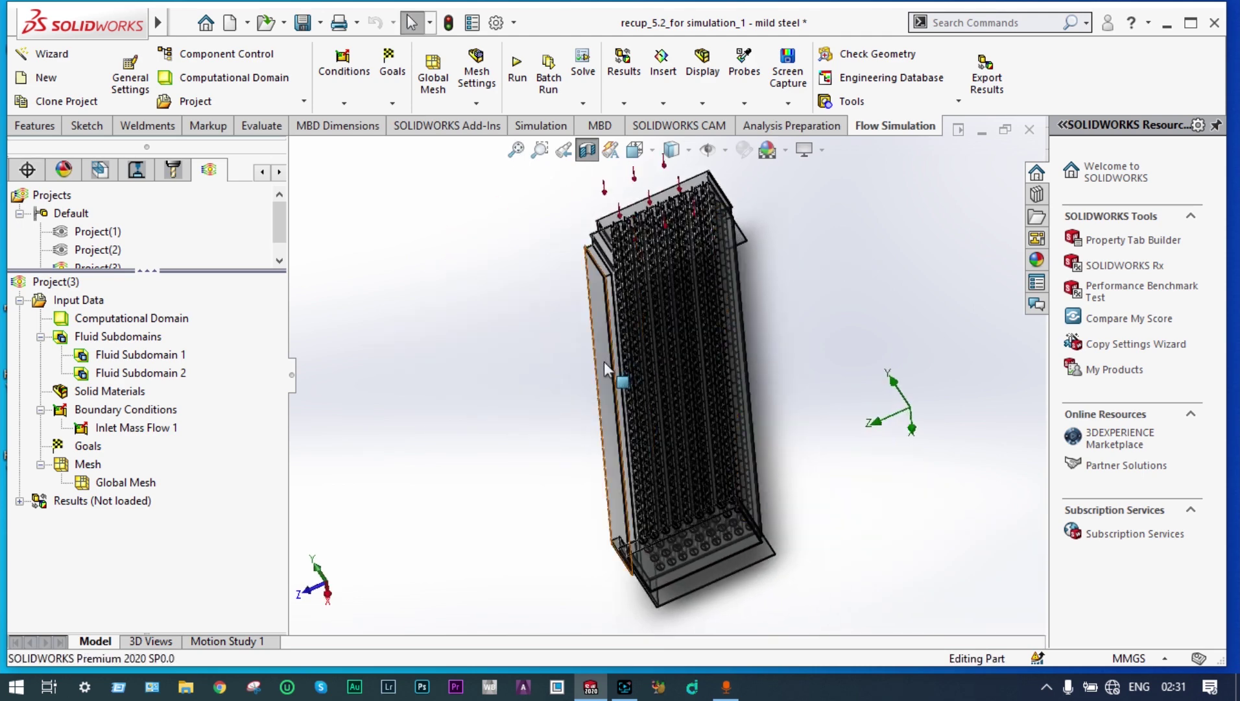
pyautogui.rightClick(166, 419)
pyautogui.click(220, 427)
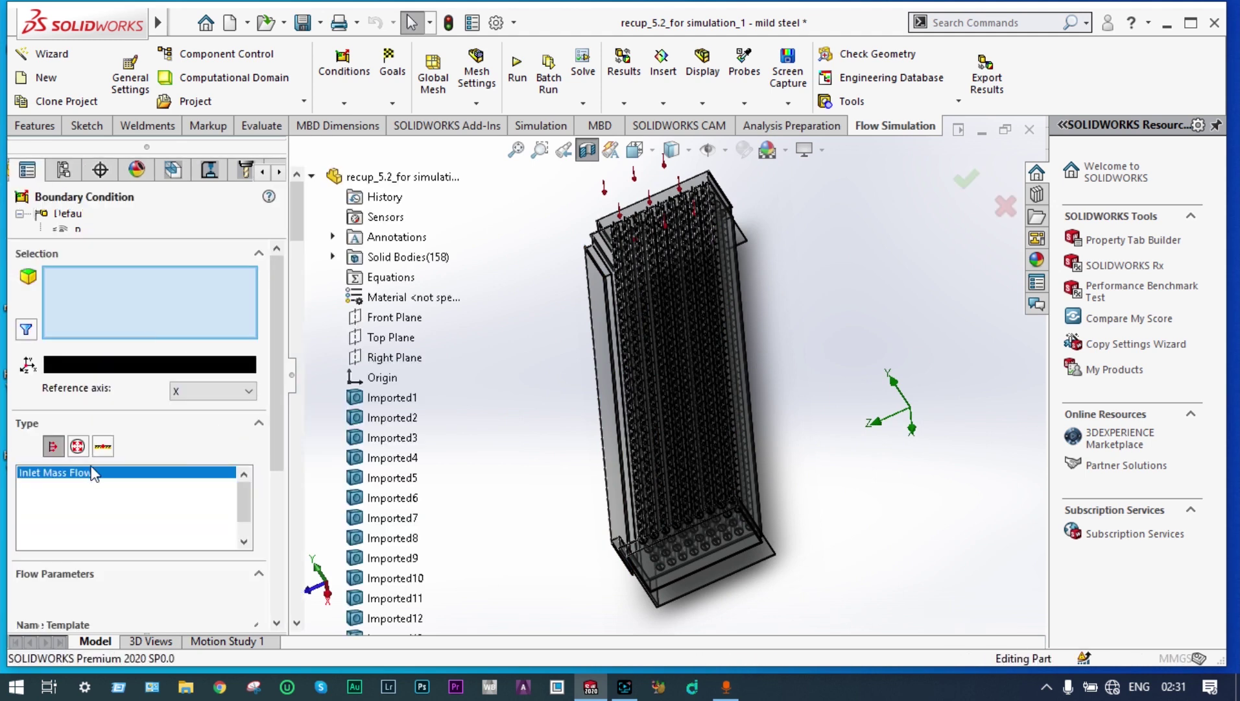
pyautogui.moveTo(275, 359); pyautogui.dragTo(274, 436)
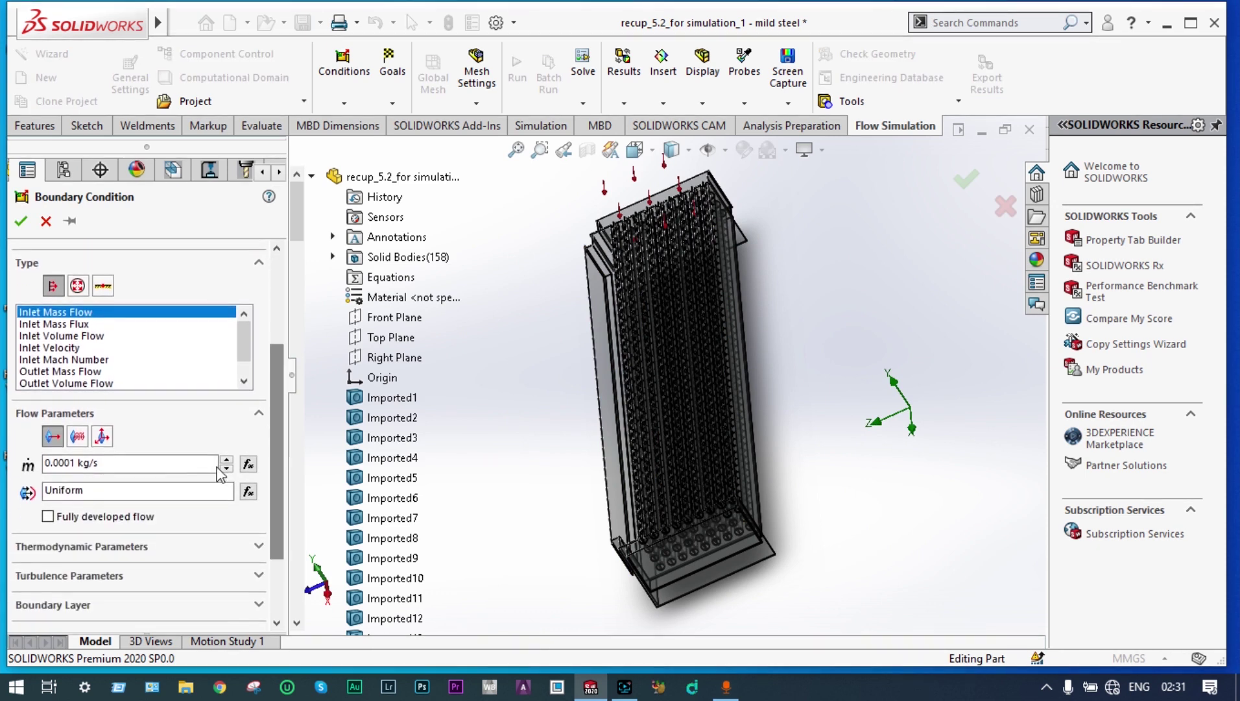
pyautogui.click(75, 462)
pyautogui.press('BackSpace')
pyautogui.press('BackSpace')
pyautogui.press('BackSpace')
pyautogui.press('BackSpace')
pyautogui.press('BackSpace')
pyautogui.press('BackSpace')
pyautogui.write('1')
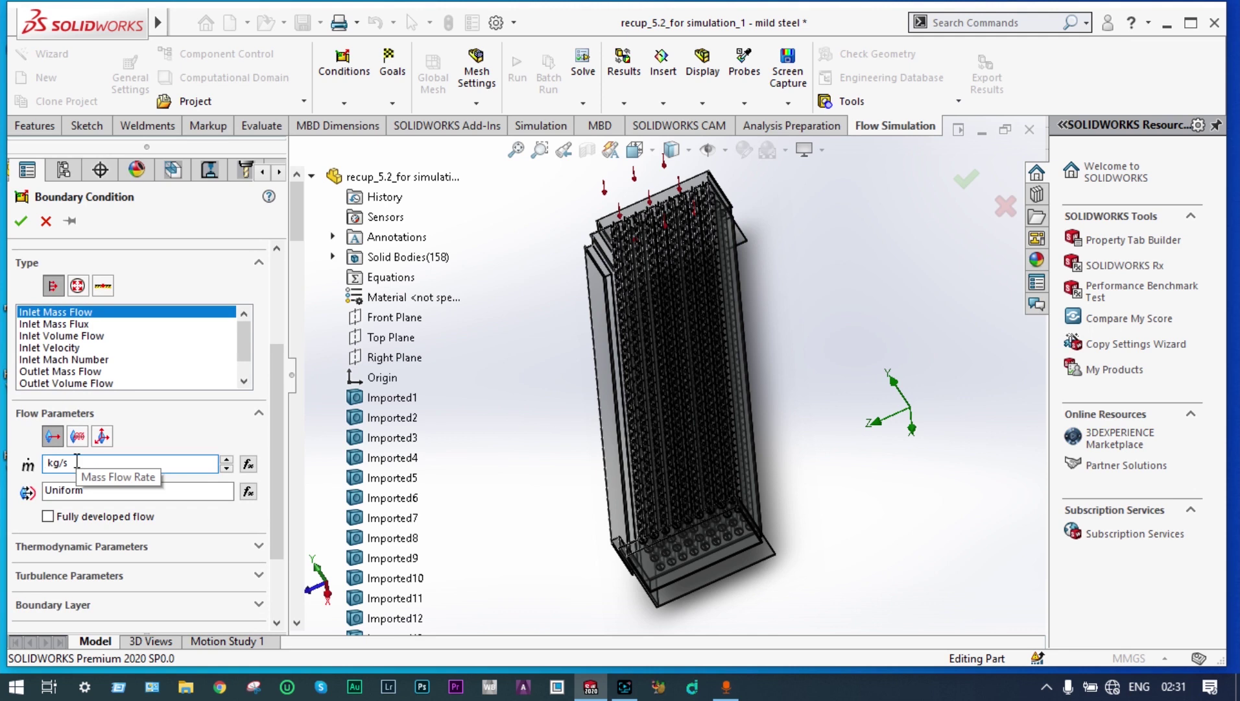
pyautogui.write('.3')
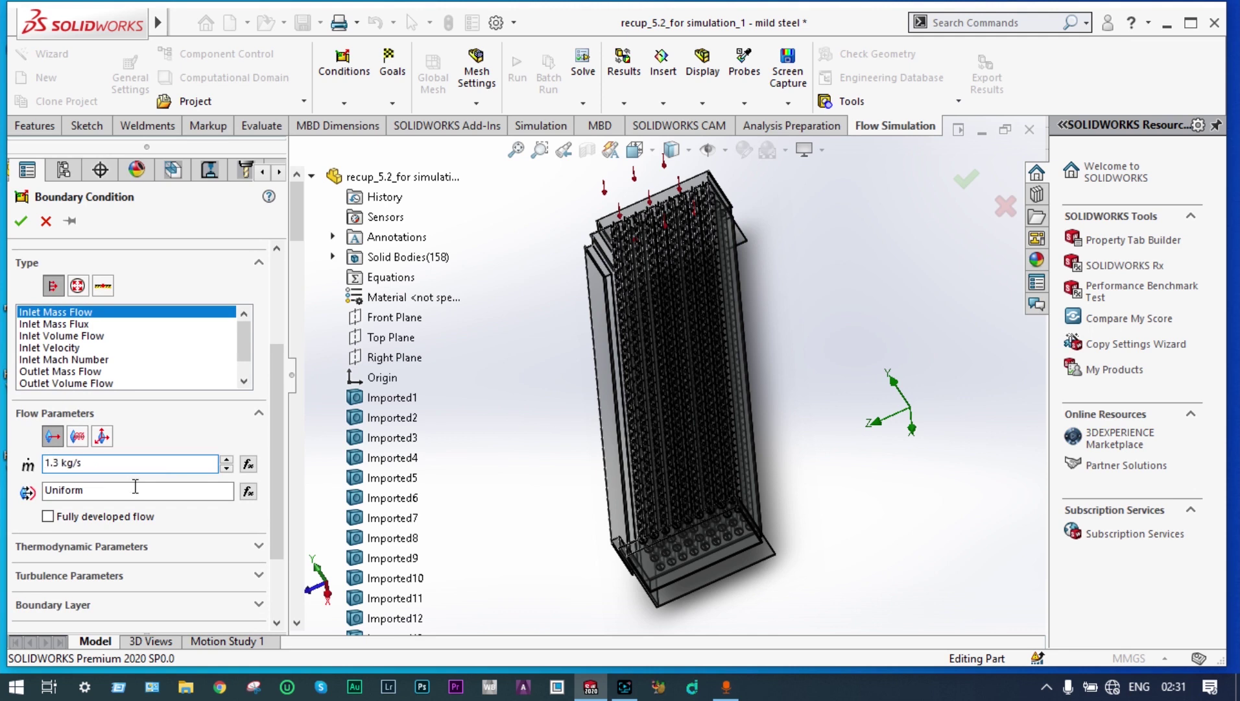
# Set the second inlet's temperature to 250 °C in its thermodynamic parameters
pyautogui.click(157, 547)
pyautogui.click(48, 593)
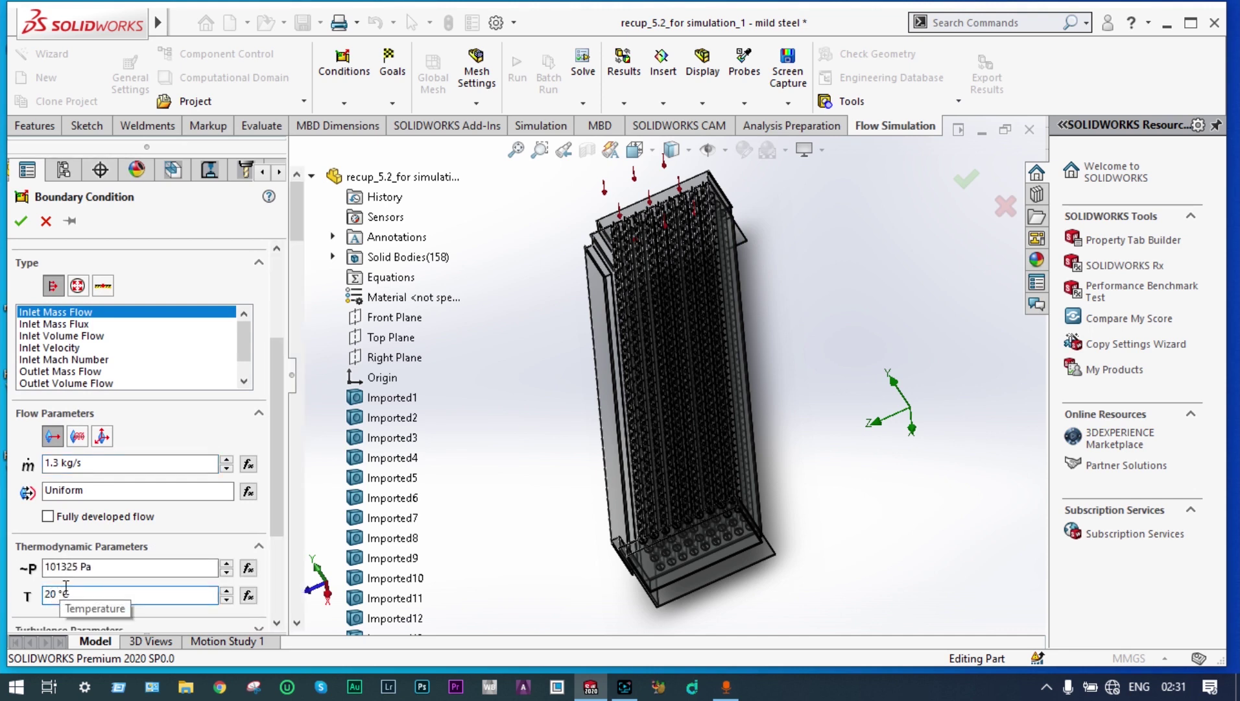
pyautogui.write('5')
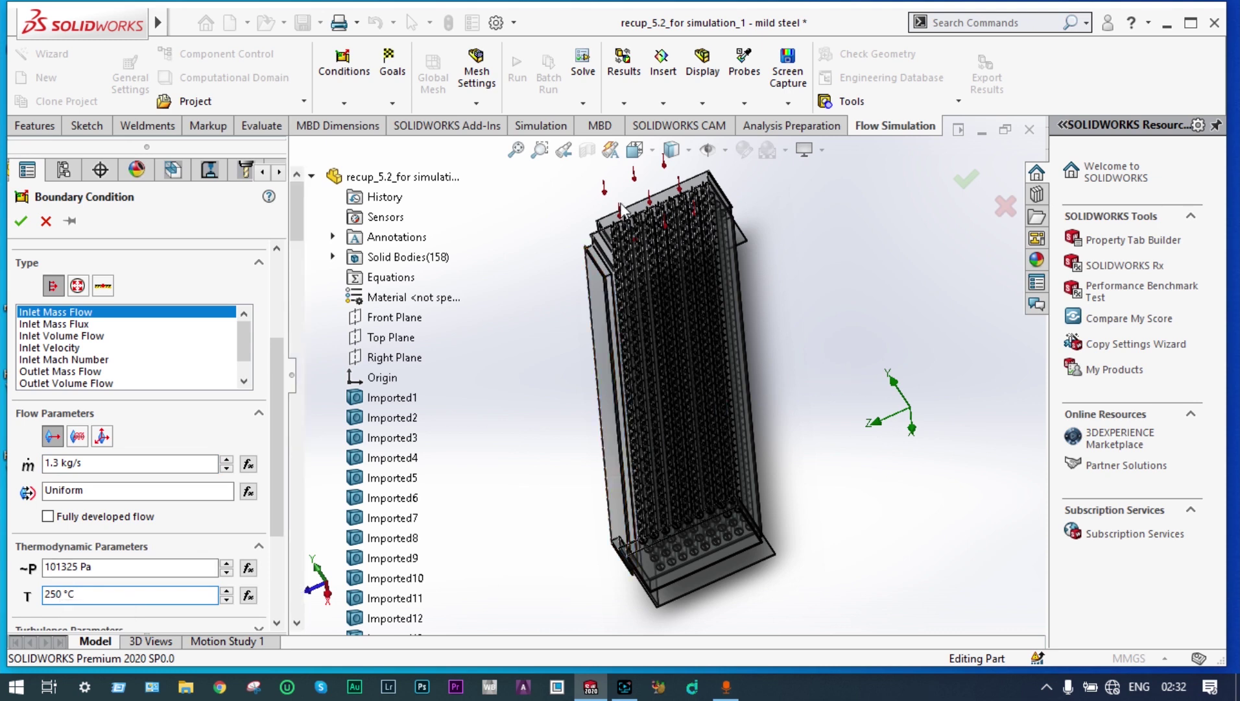
# Select the long side wall face of the shell side as the 250 °C inlet and accept the condition
pyautogui.click(652, 149)
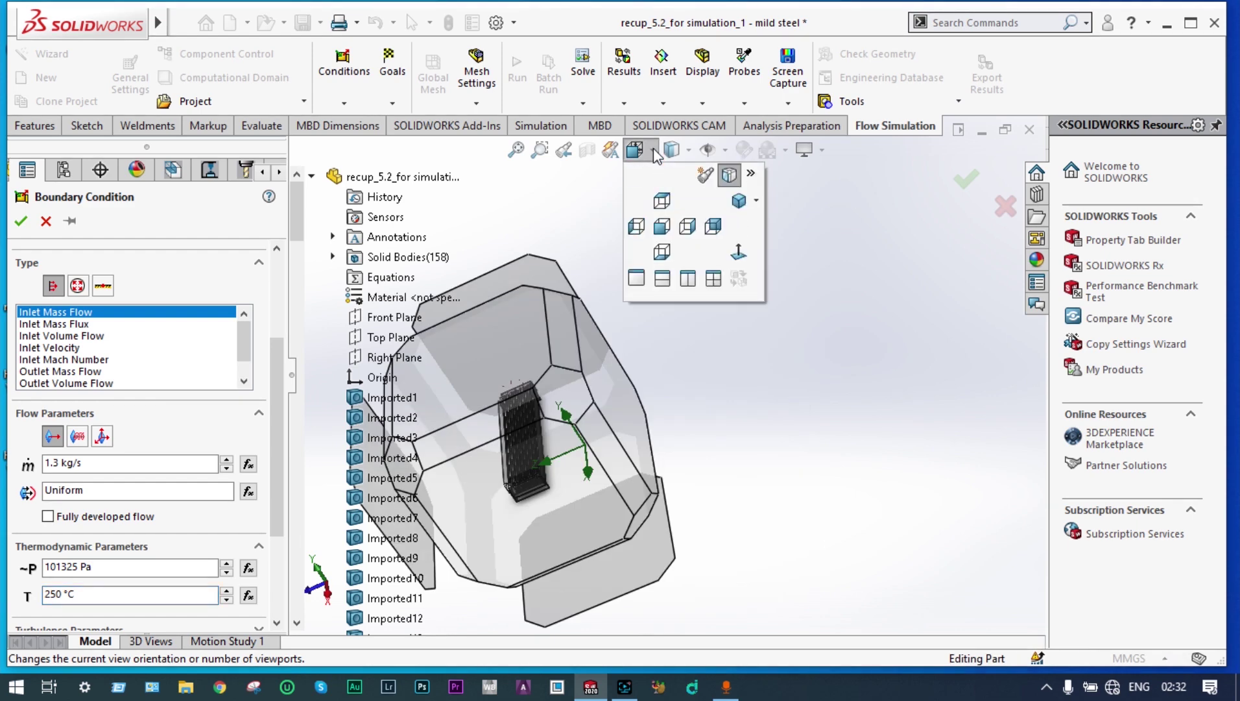
pyautogui.click(739, 201)
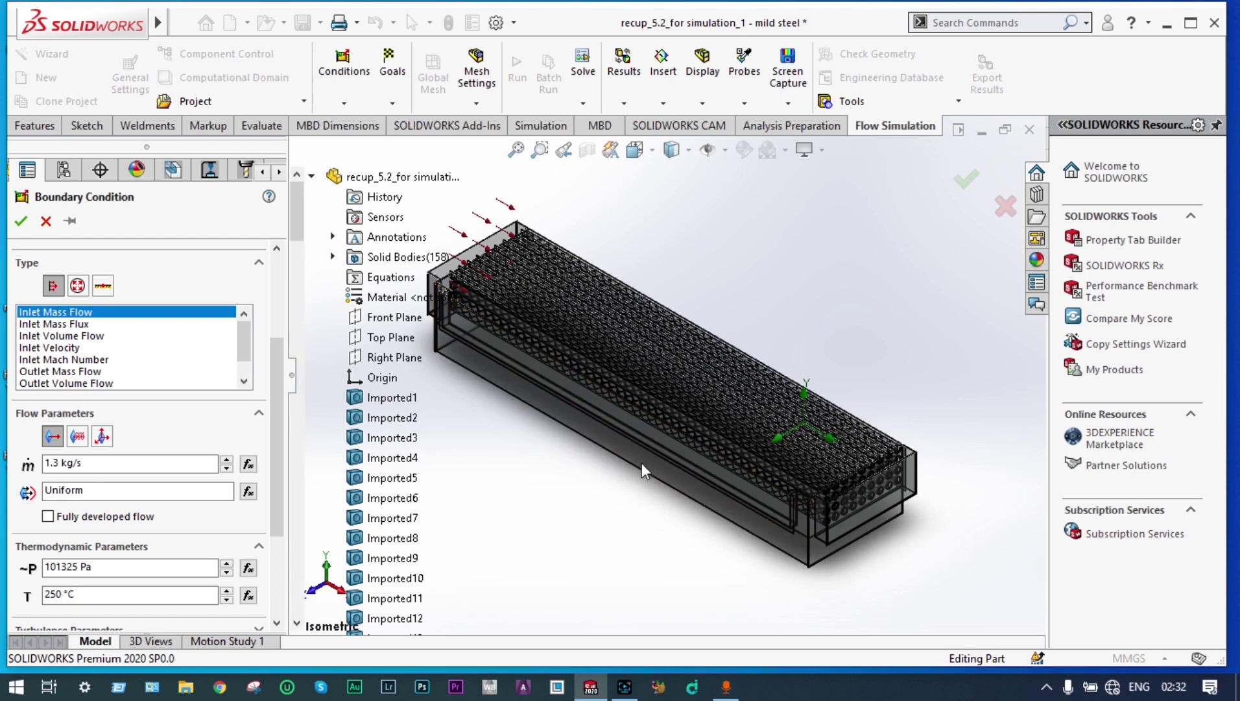
pyautogui.moveTo(611, 480); pyautogui.dragTo(590, 504, button='middle')
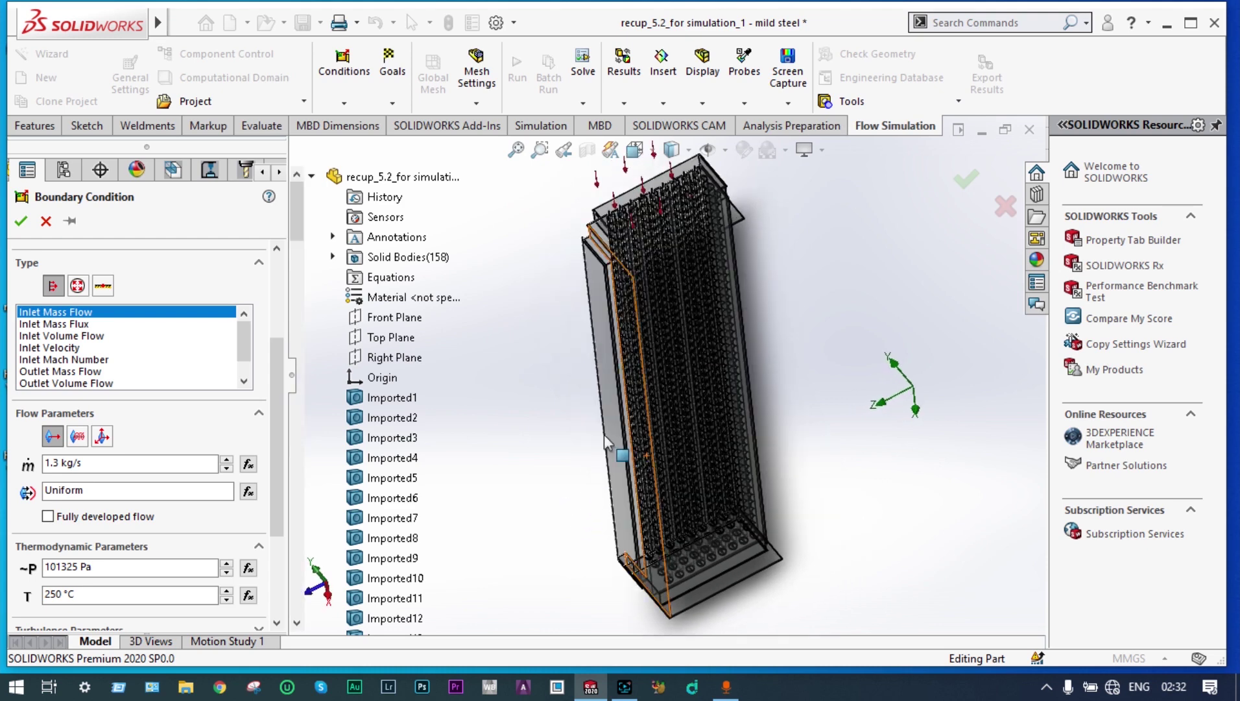
pyautogui.click(605, 391)
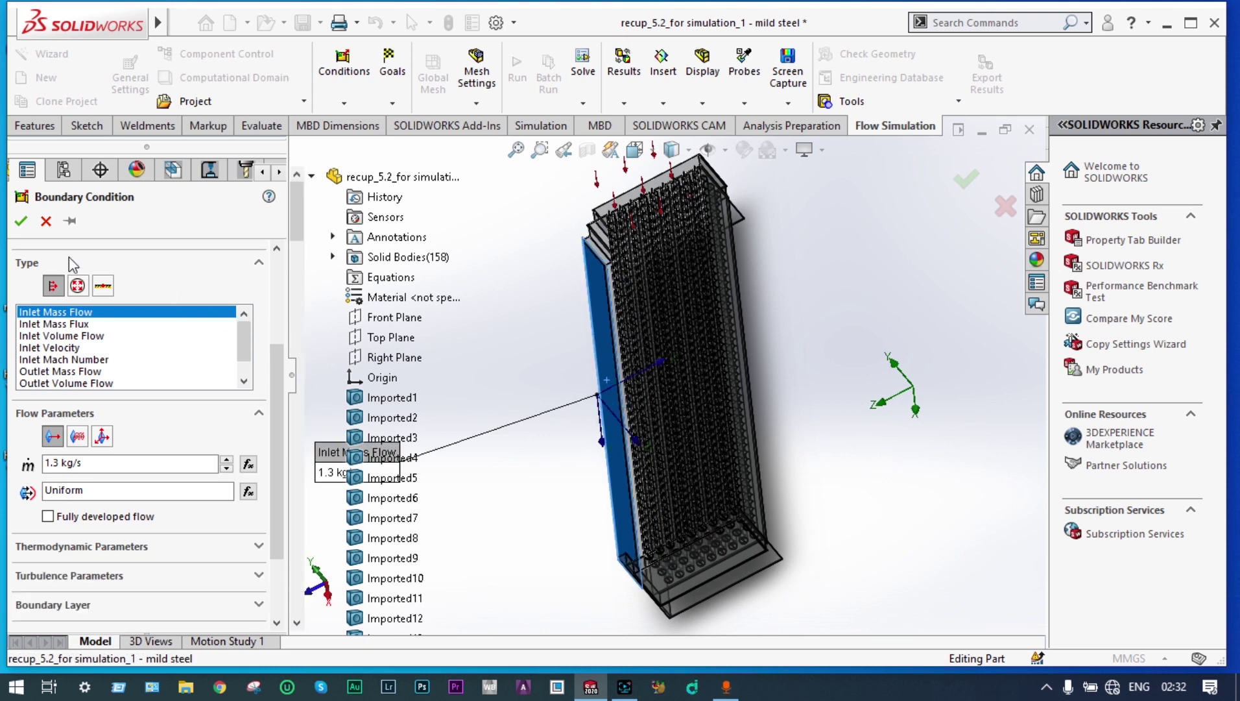
pyautogui.click(20, 223)
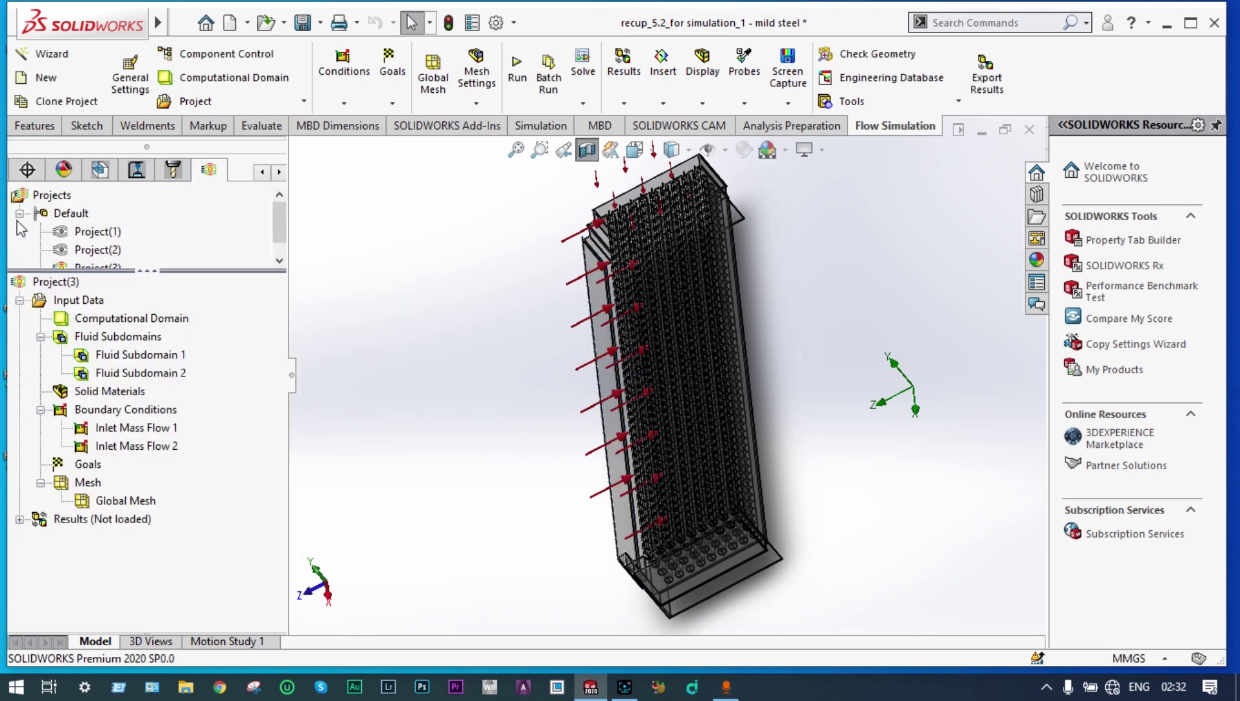
# Insert a boundary condition of the pressure opening type Environment Pressure
pyautogui.click(652, 150)
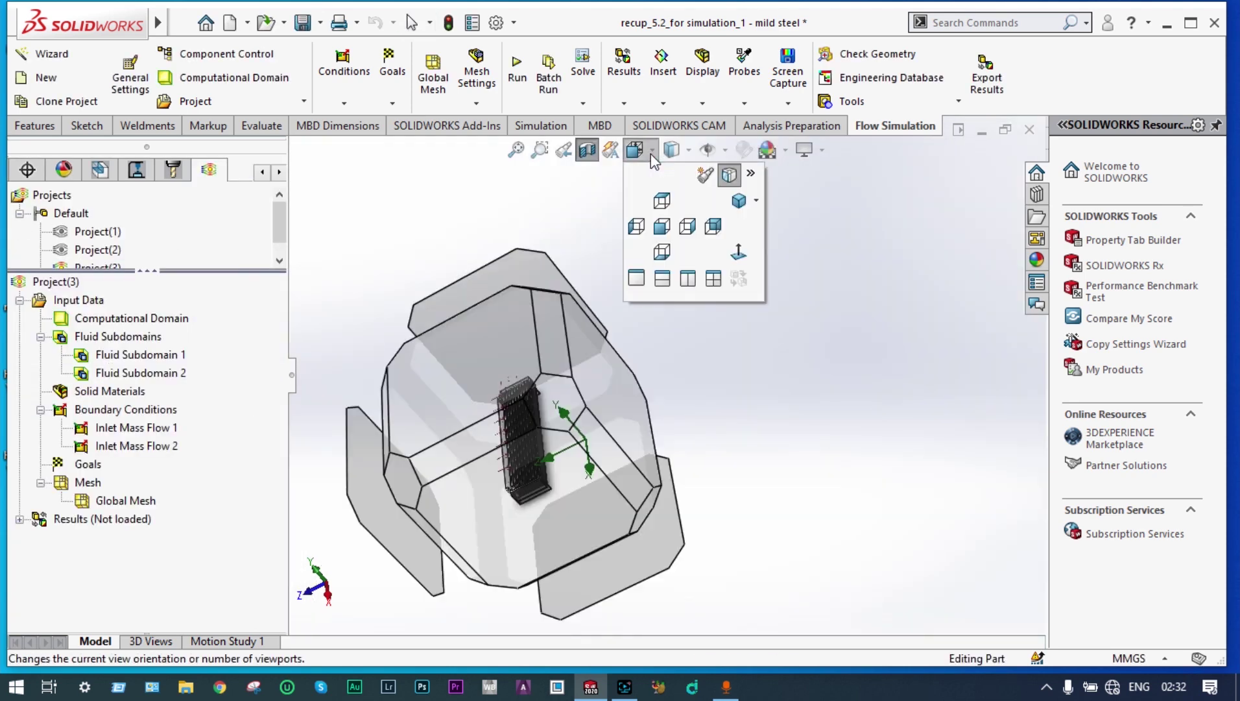
pyautogui.click(739, 203)
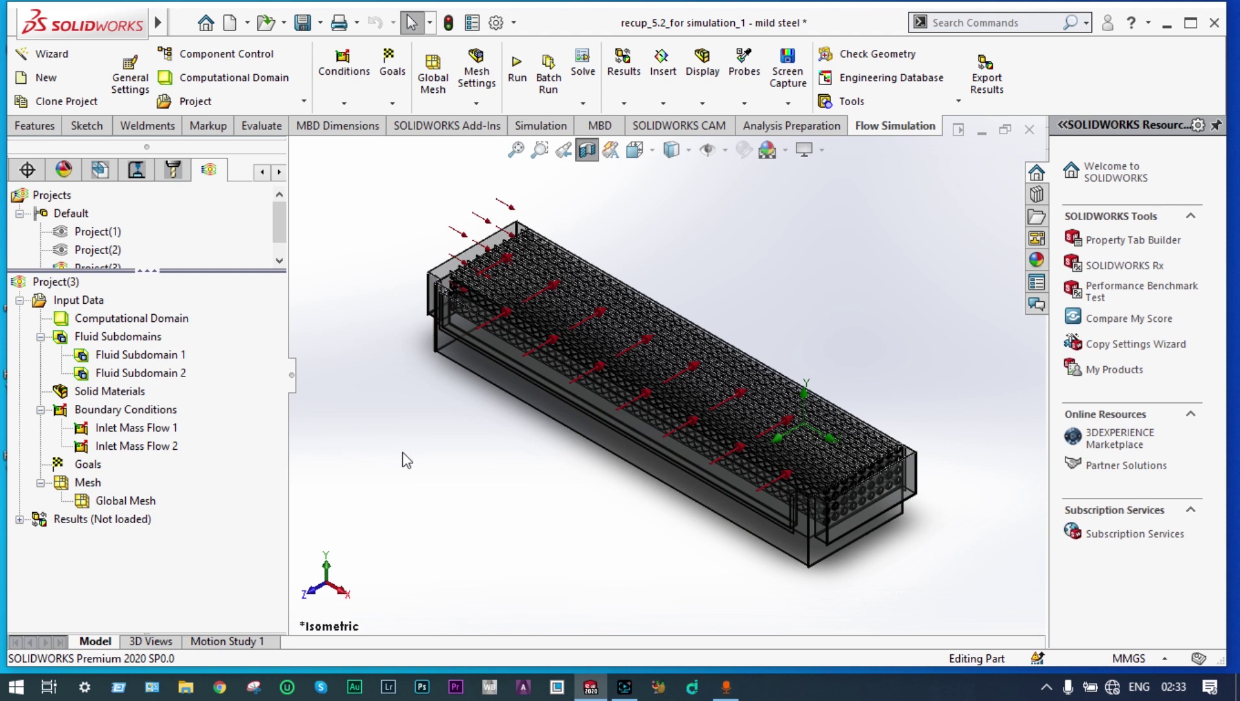
pyautogui.rightClick(140, 411)
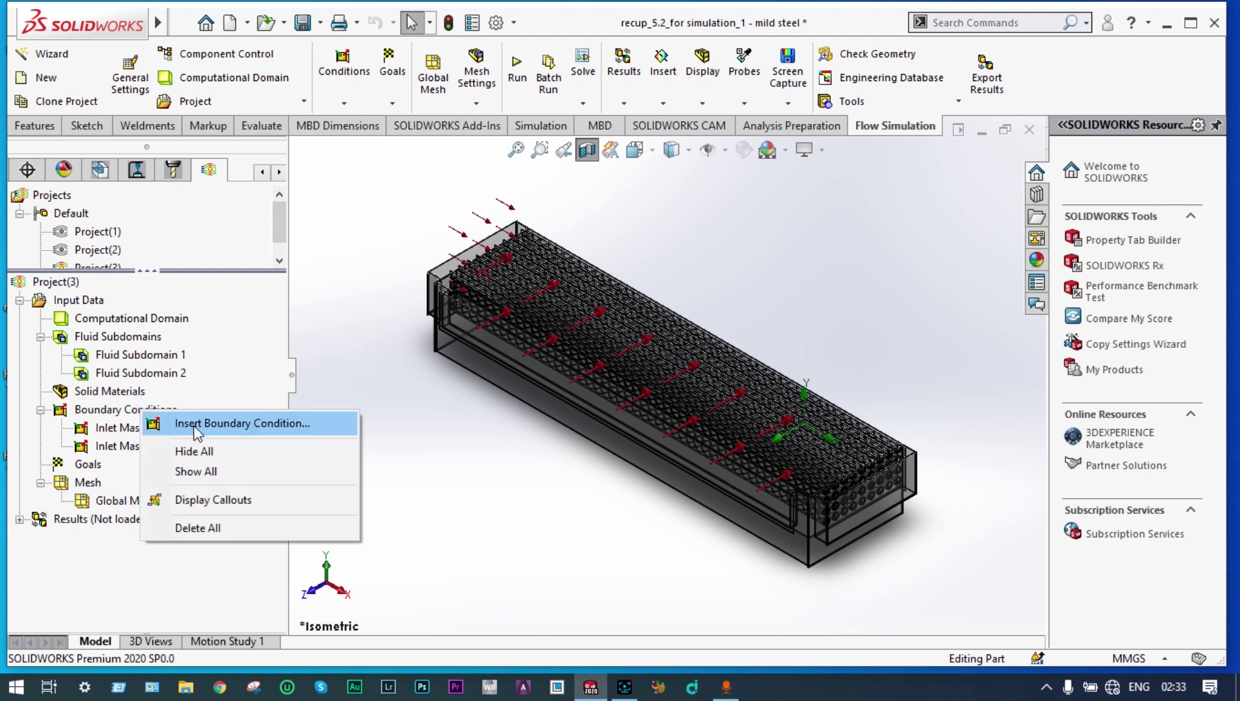
pyautogui.click(194, 426)
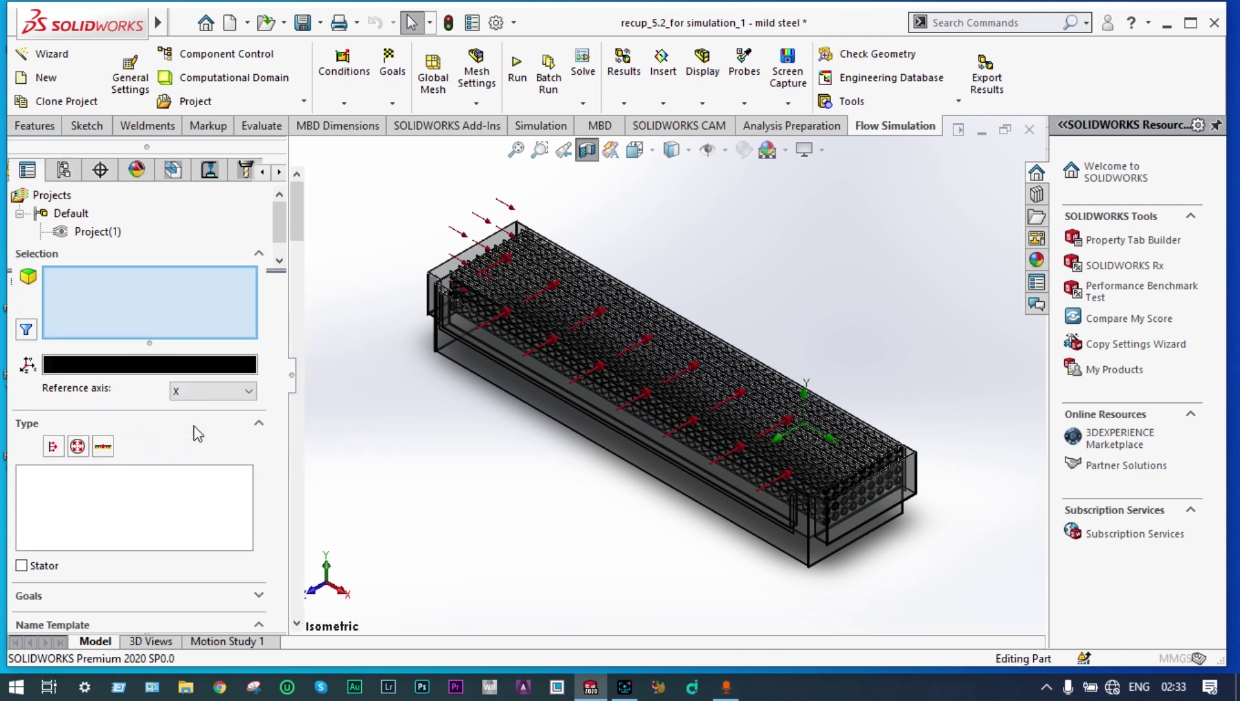
pyautogui.click(83, 448)
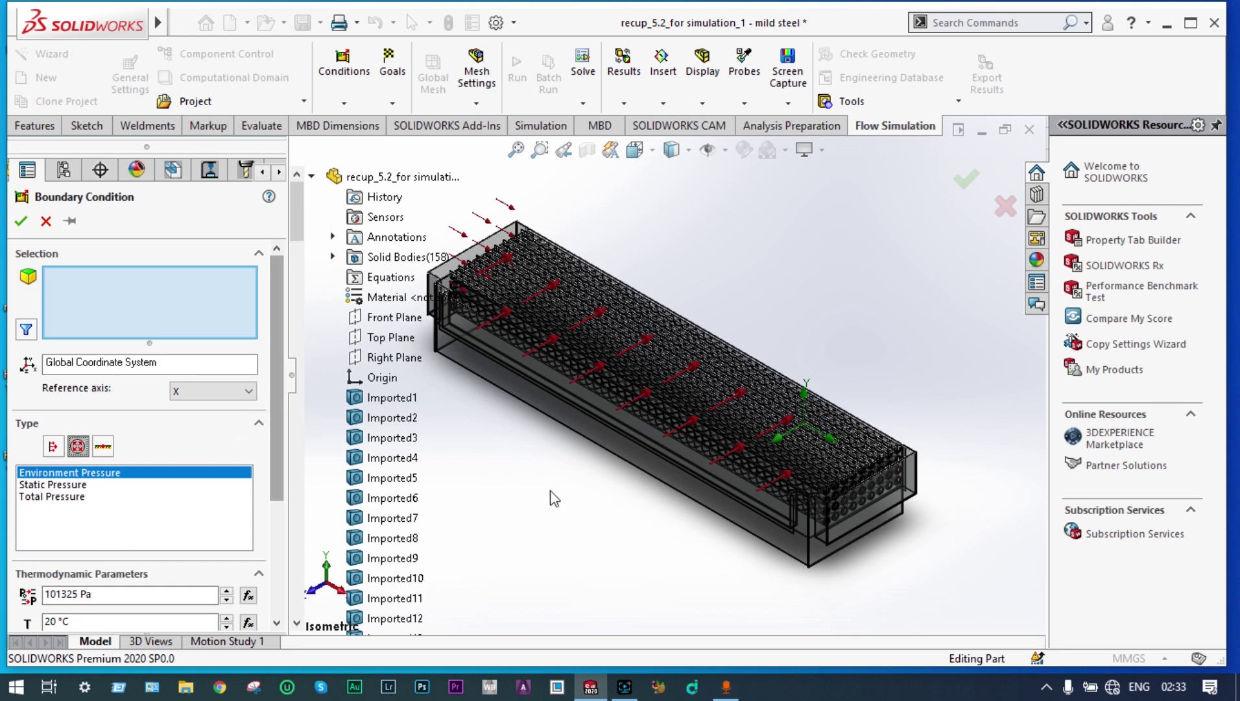
# Assign the 101325 Pa environment pressure to the tube-side end wall face opposite the hot-air inlet and accept the condition
pyautogui.moveTo(582, 551); pyautogui.dragTo(814, 459, button='middle')
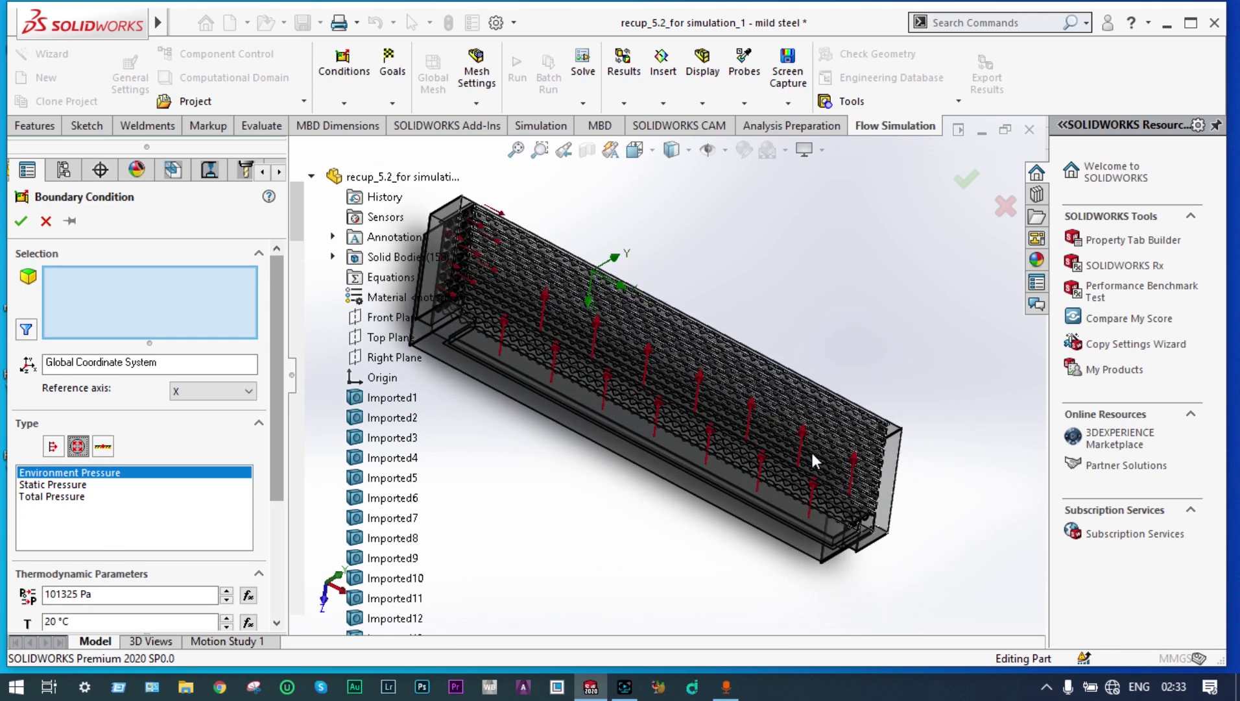
pyautogui.click(895, 470)
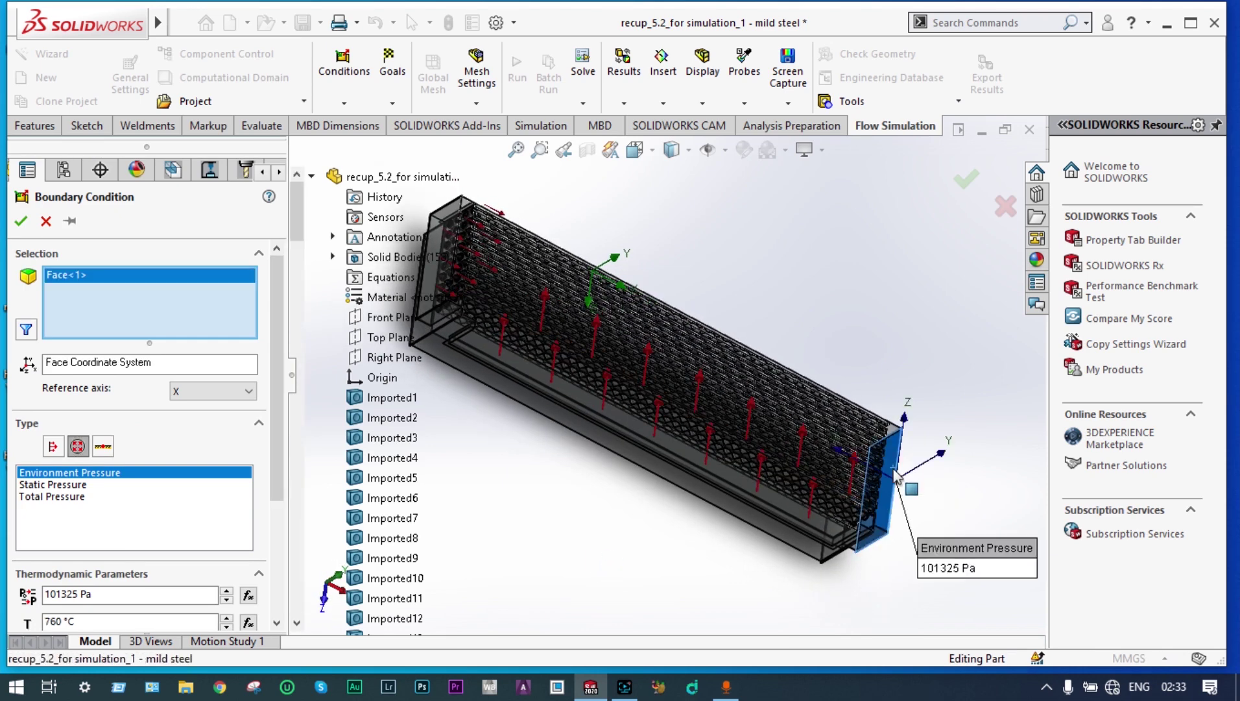
pyautogui.click(20, 222)
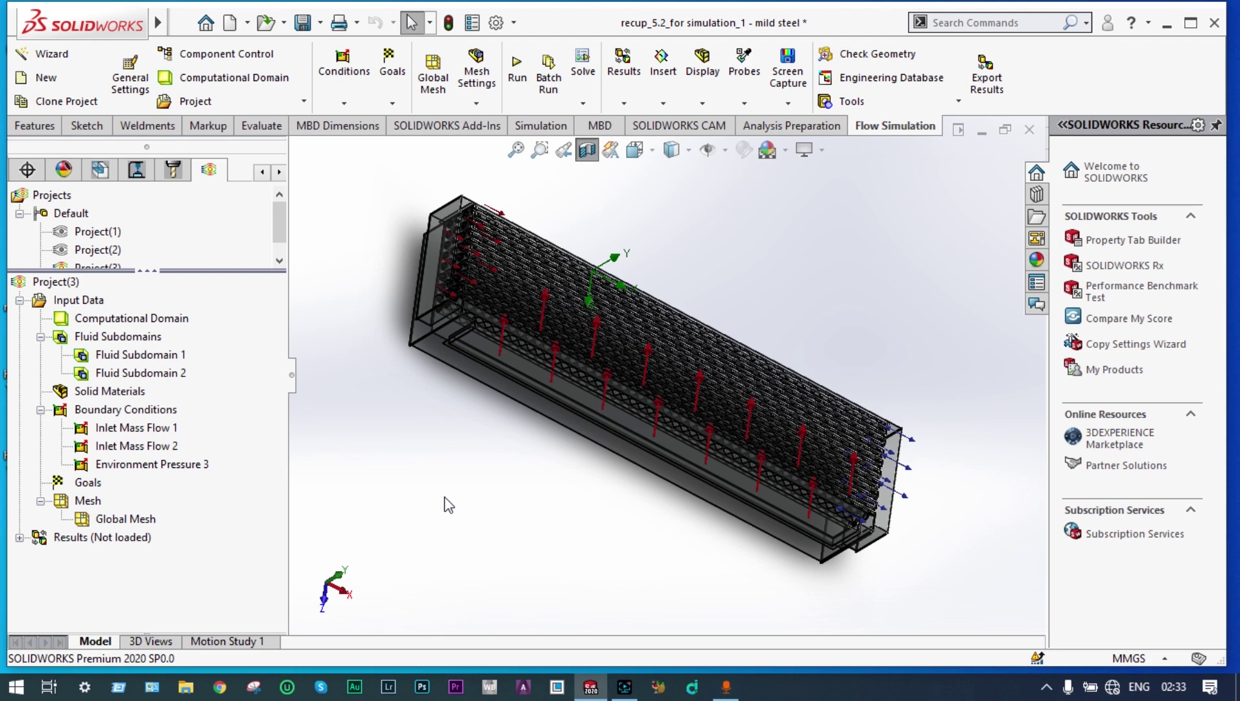
pyautogui.moveTo(513, 484)
pyautogui.mouseDown(button='middle')
pyautogui.moveTo(458, 479)
pyautogui.moveTo(435, 457)
pyautogui.mouseUp(button='middle')
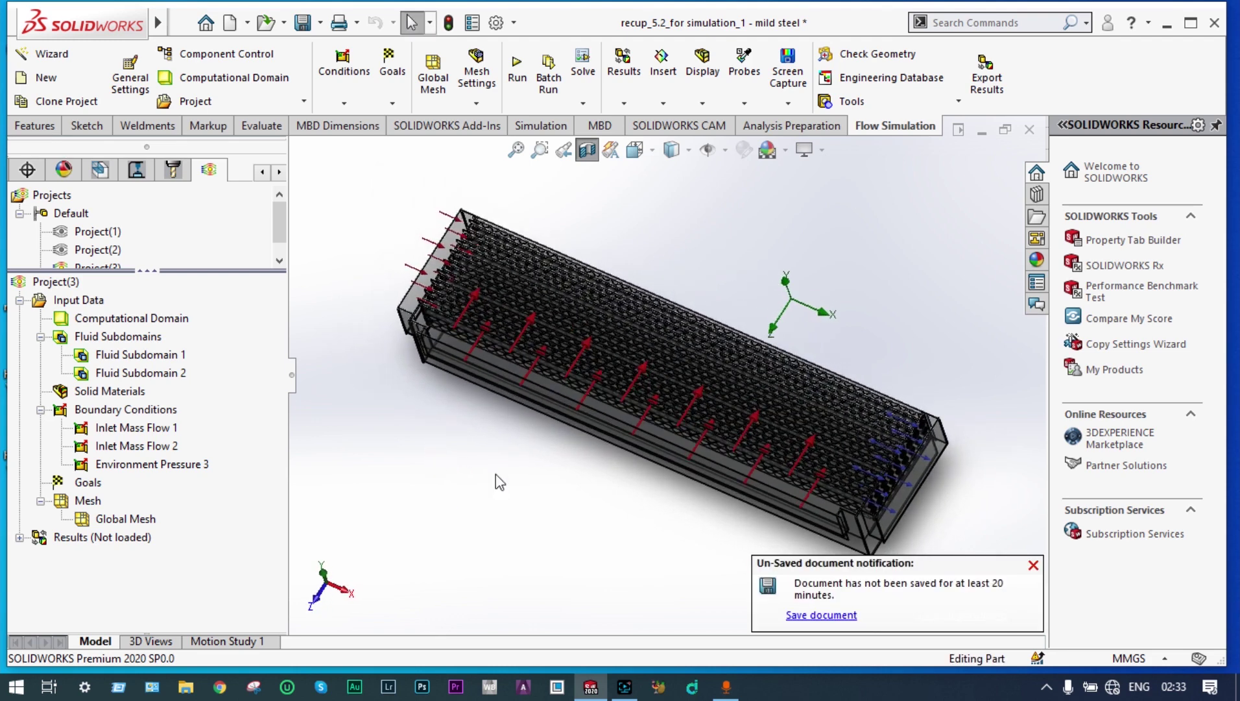
pyautogui.click(1033, 565)
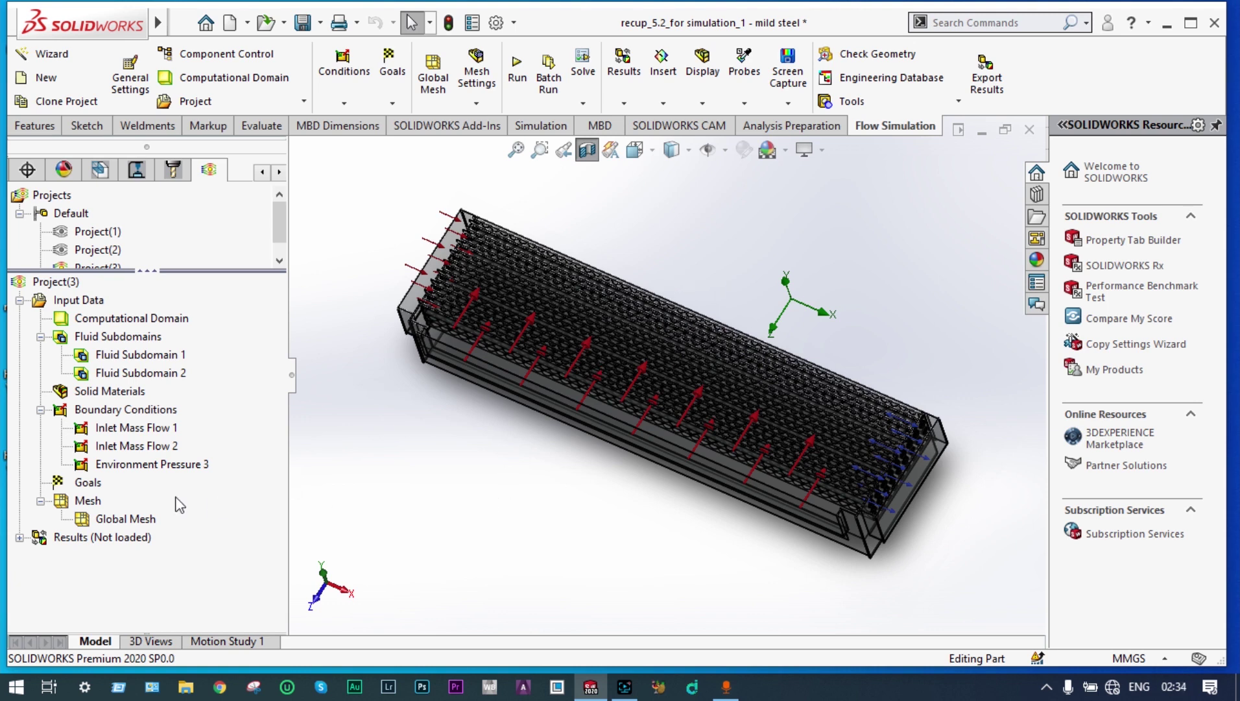
# Insert a surface goal for the average fluid temperature on the tube-side outlet end face
pyautogui.rightClick(88, 488)
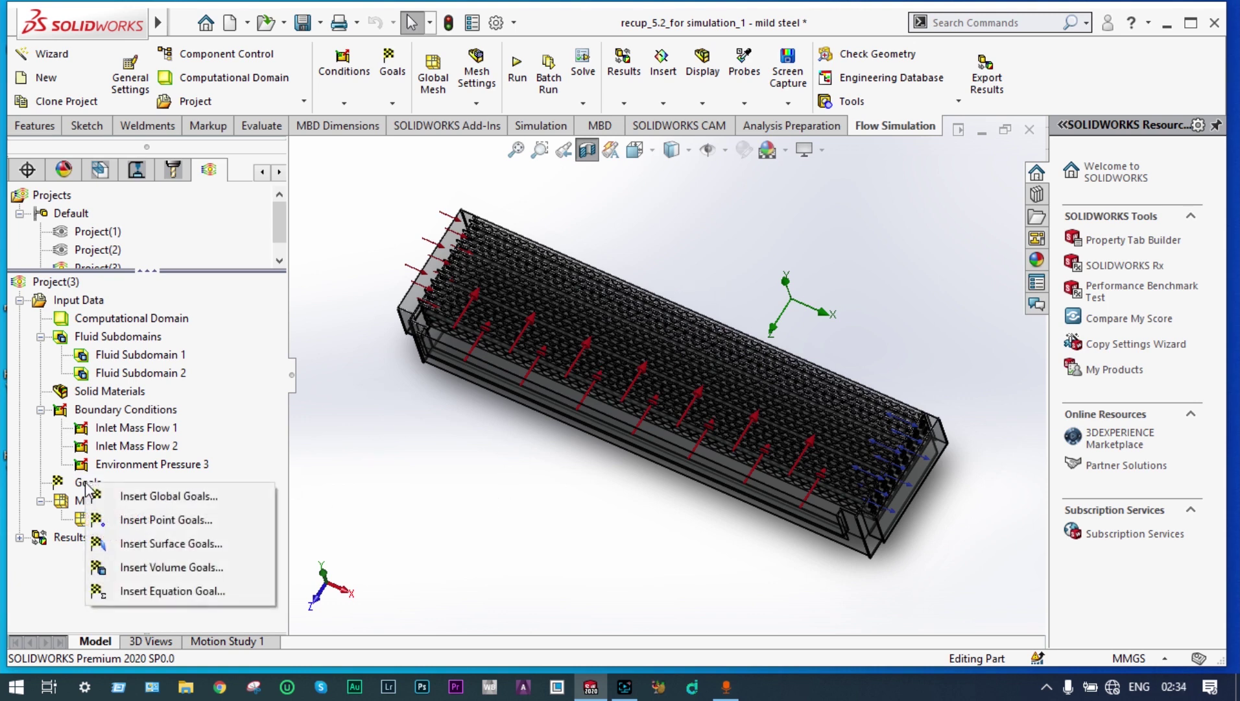
pyautogui.click(162, 543)
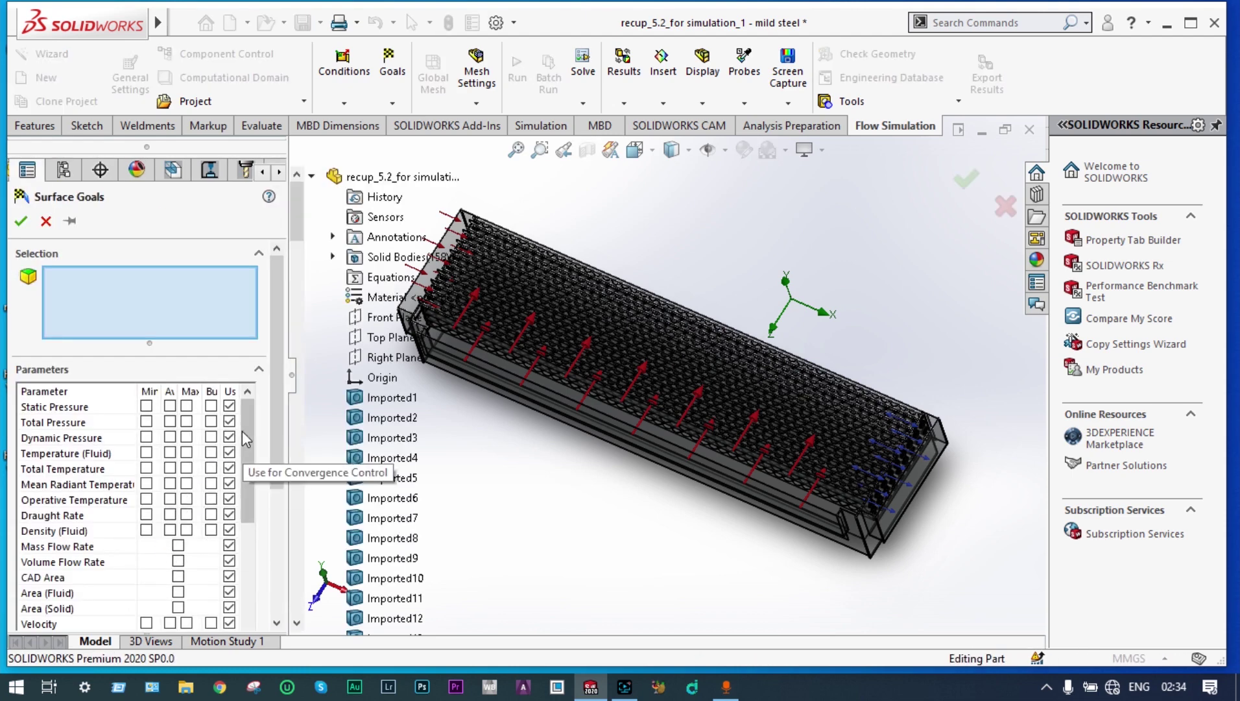
pyautogui.scroll(-2, 245, 439)
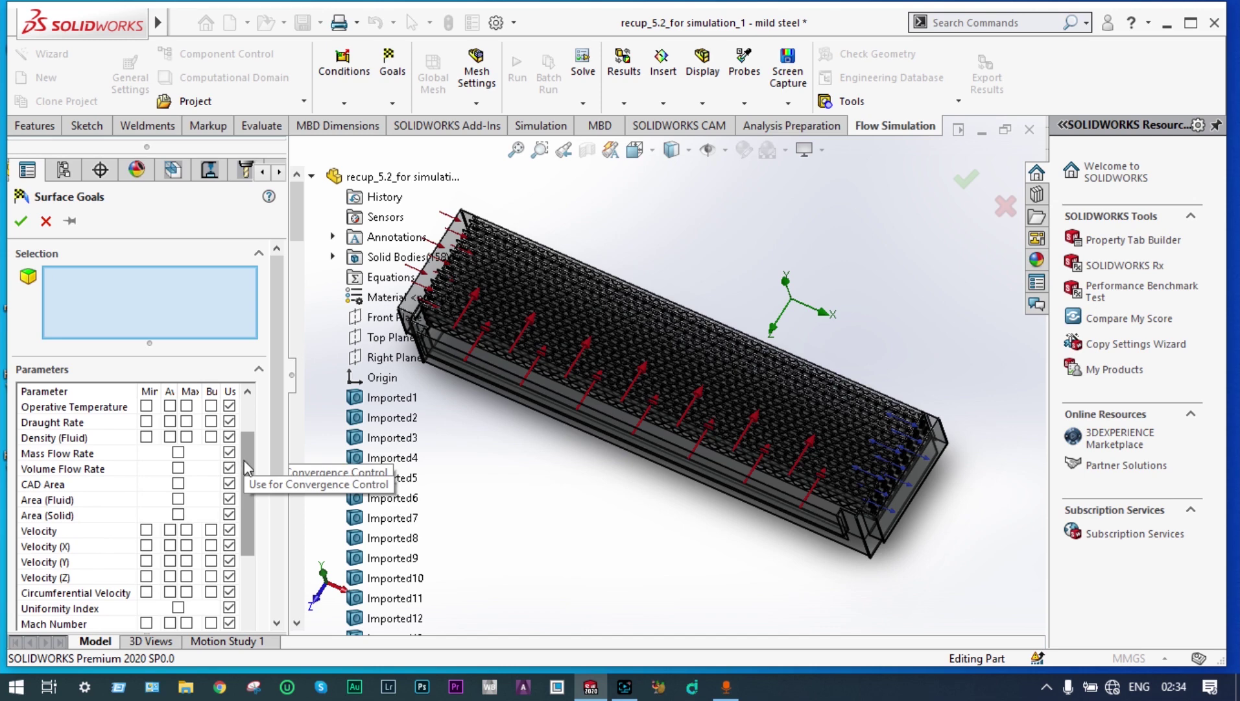
pyautogui.scroll(1, 247, 454)
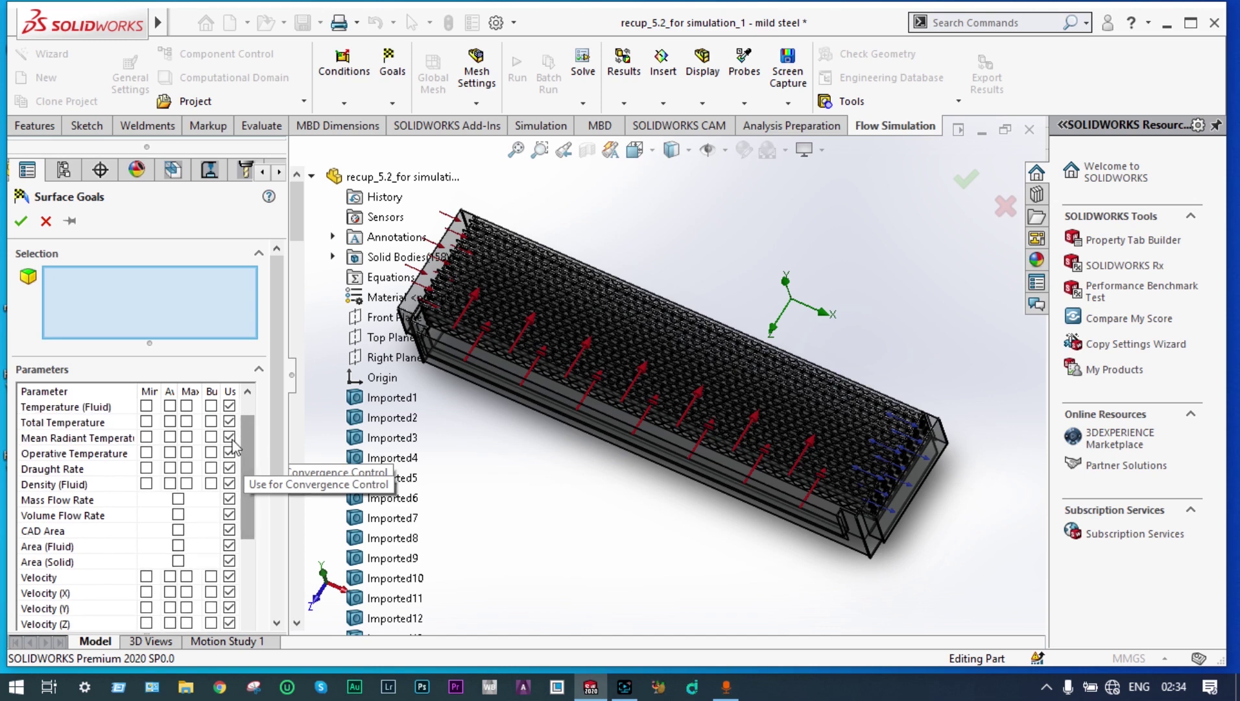
pyautogui.click(169, 405)
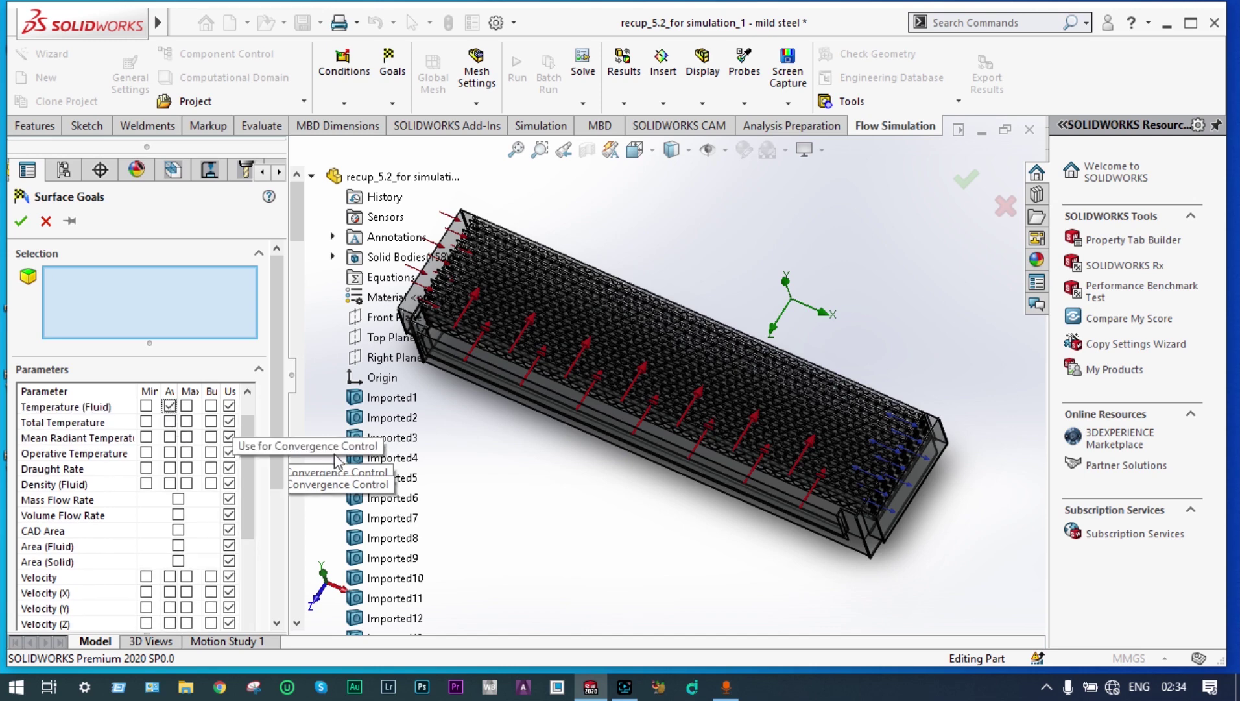
pyautogui.moveTo(638, 543); pyautogui.dragTo(701, 558, button='middle')
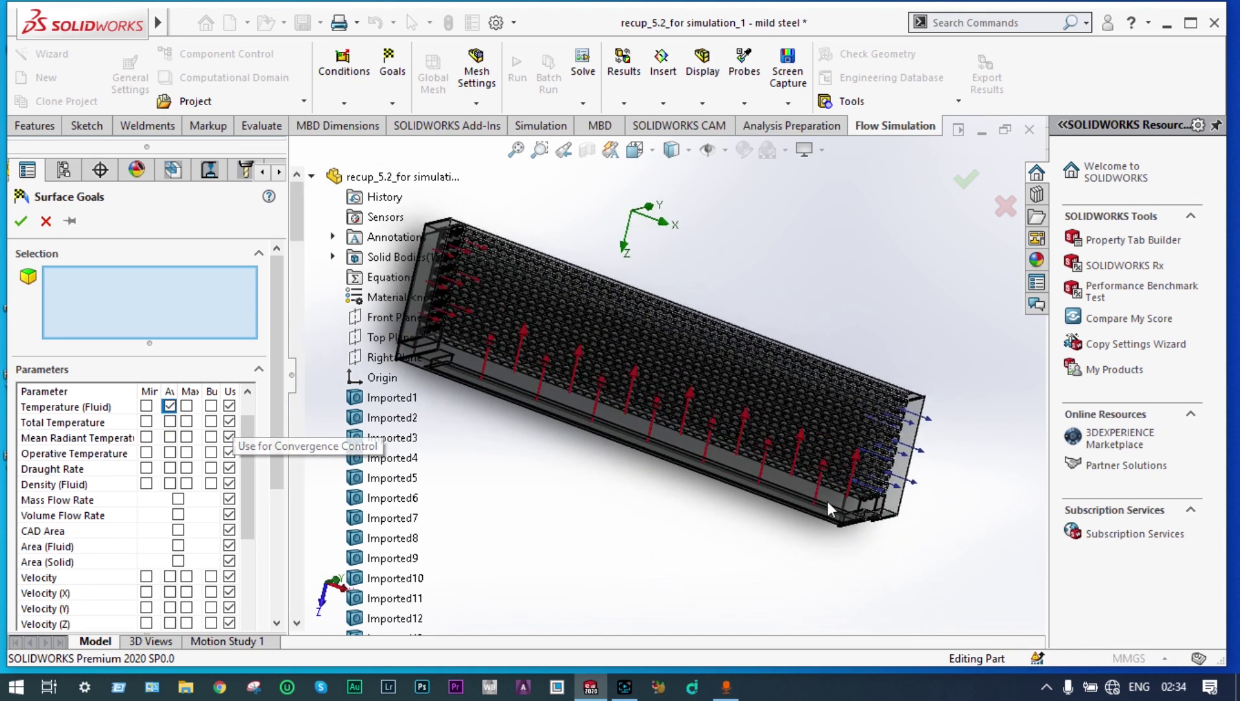
pyautogui.click(911, 464)
pyautogui.click(21, 220)
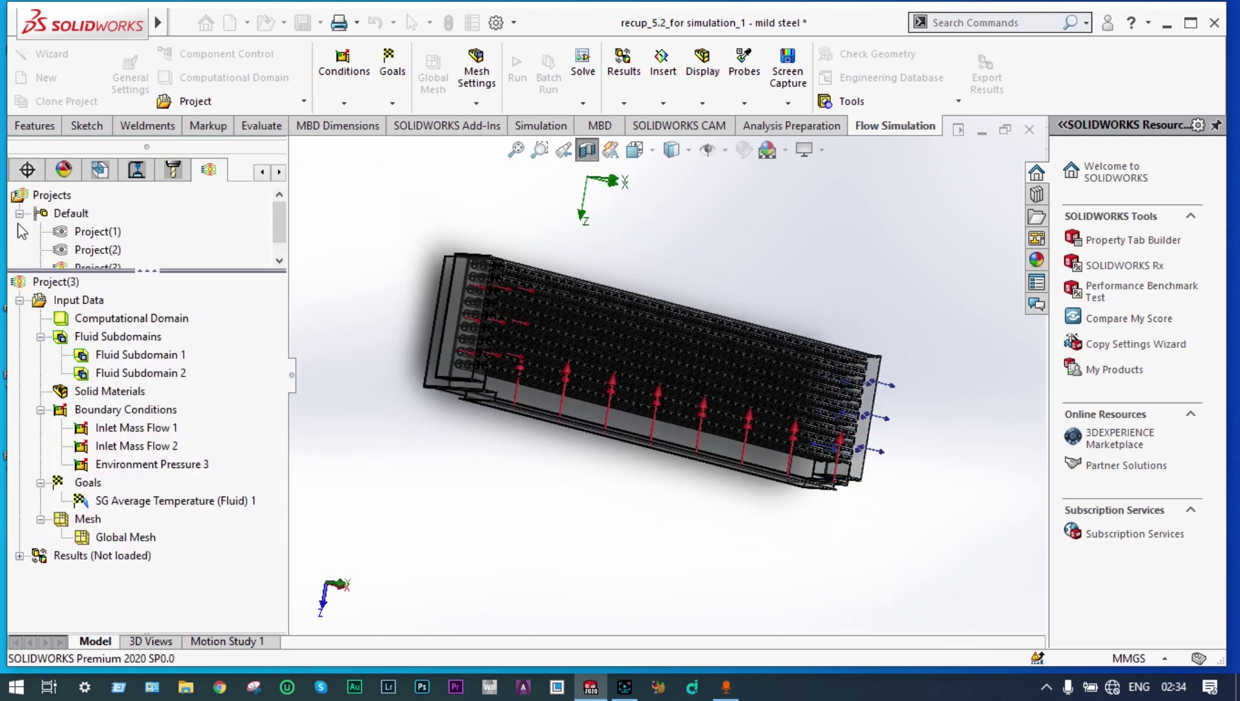
# Rename the new surface goal as SG Average Temperature (Fluid) at exit end
pyautogui.rightClick(167, 503)
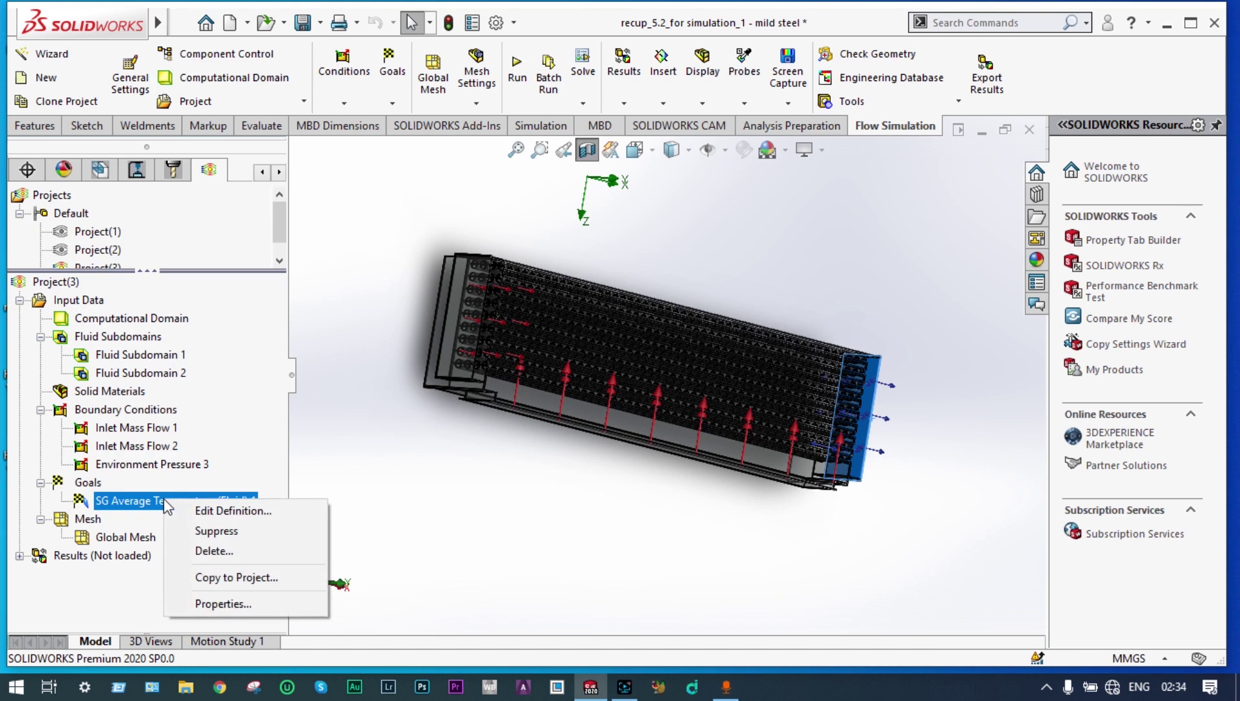
pyautogui.click(159, 500)
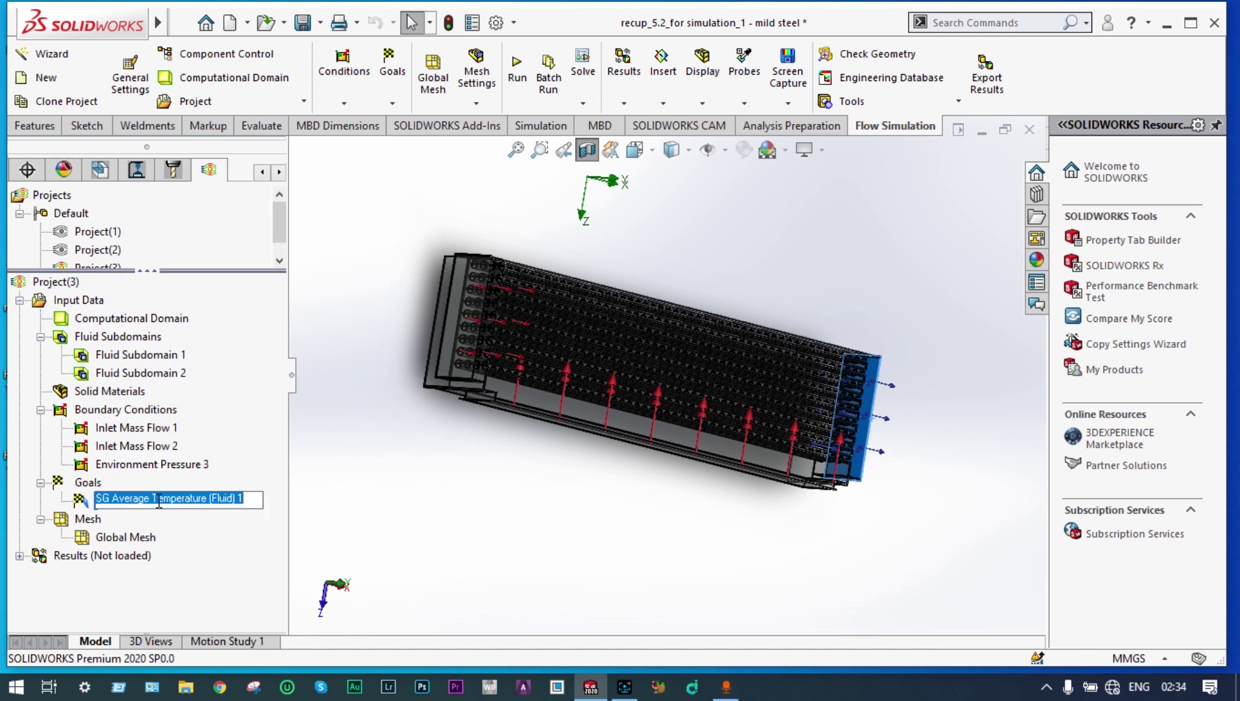
pyautogui.click(241, 497)
pyautogui.press('BackSpace')
pyautogui.write('at e')
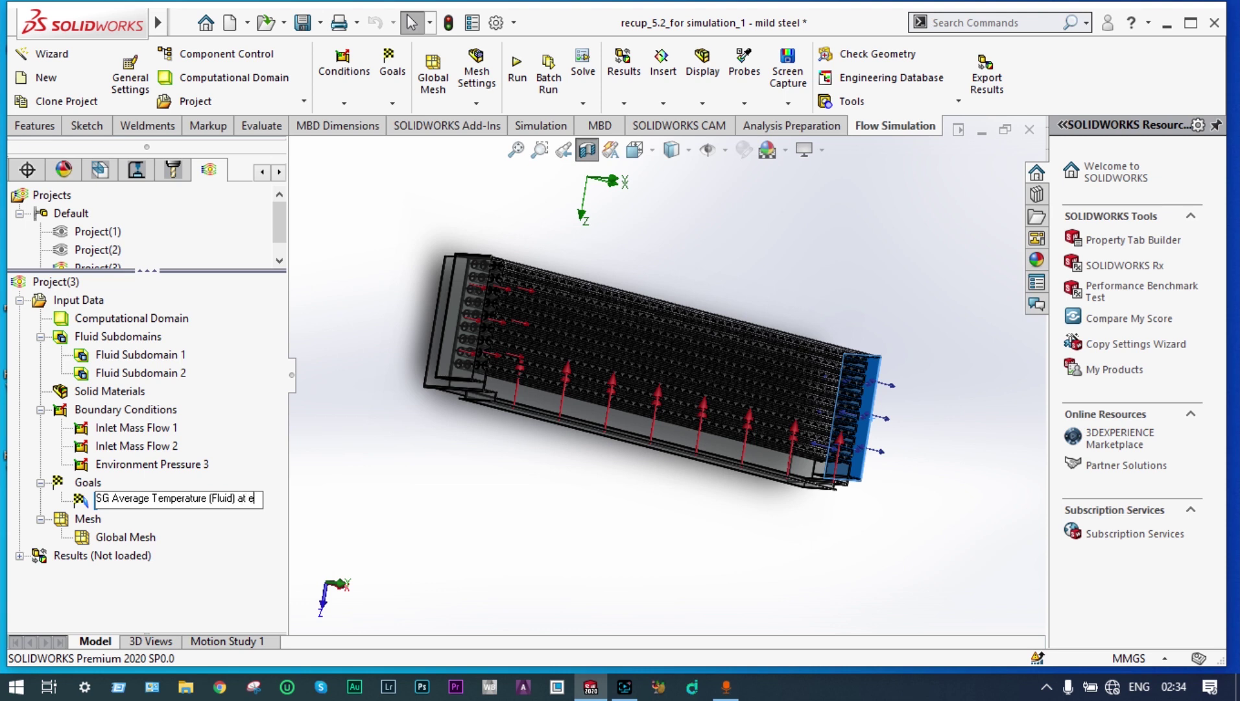
pyautogui.write('xit end')
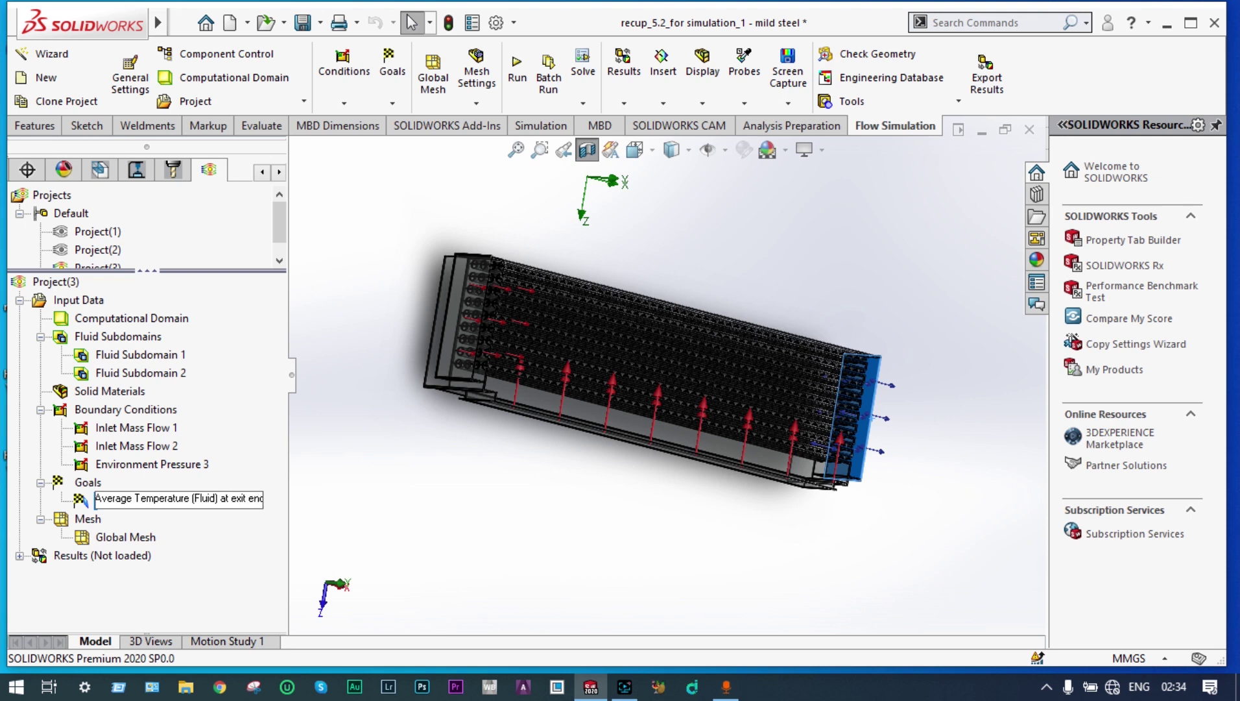
pyautogui.press('Escape')
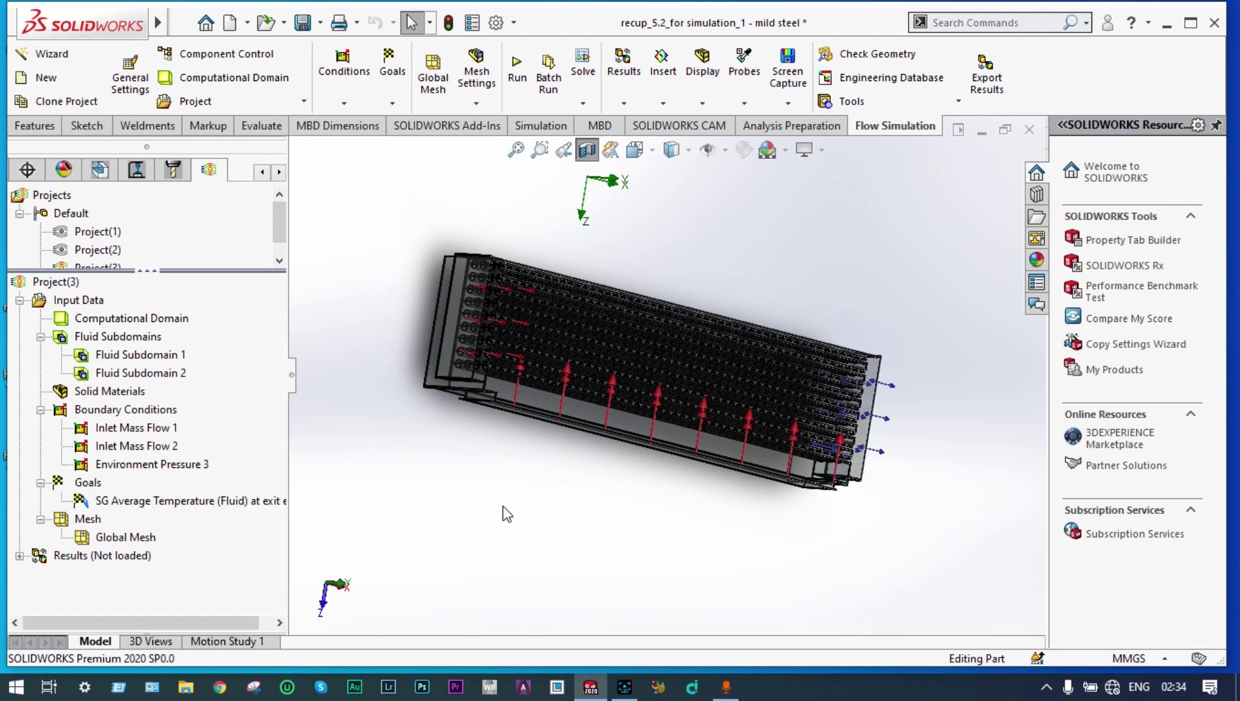
# Create a second surface goal with average Temperature (Fluid) as its parameter
pyautogui.rightClick(96, 482)
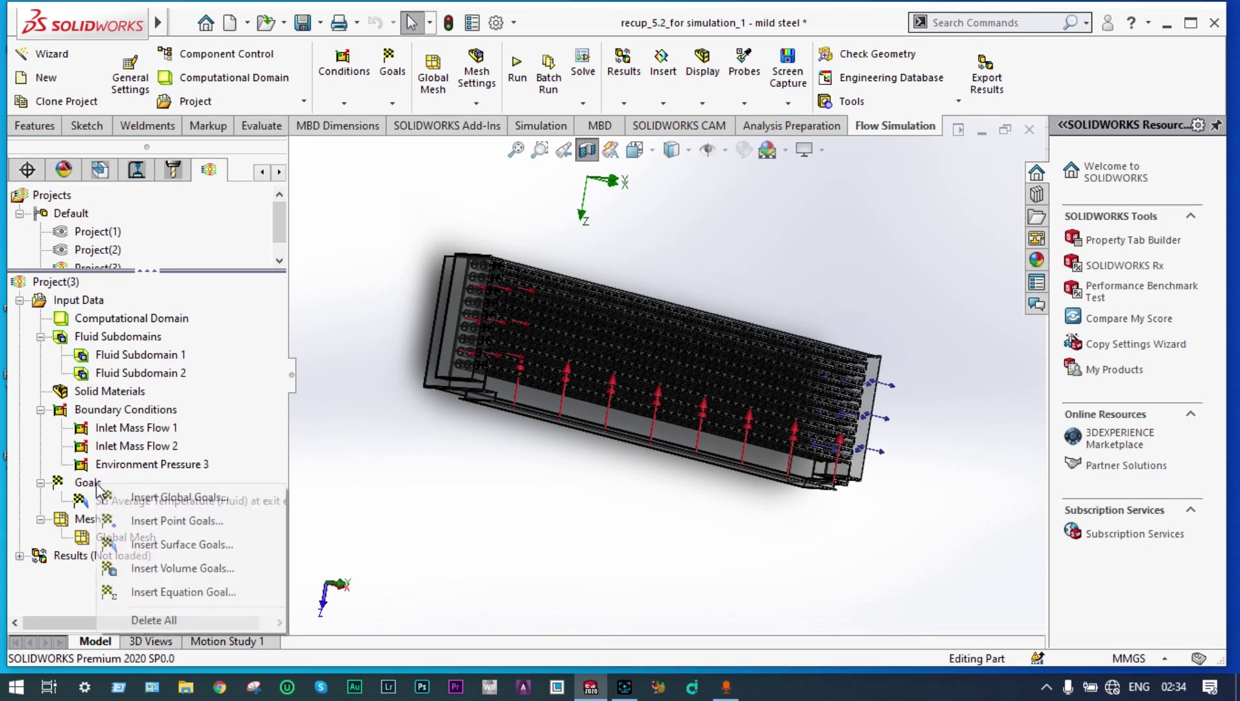
pyautogui.click(197, 546)
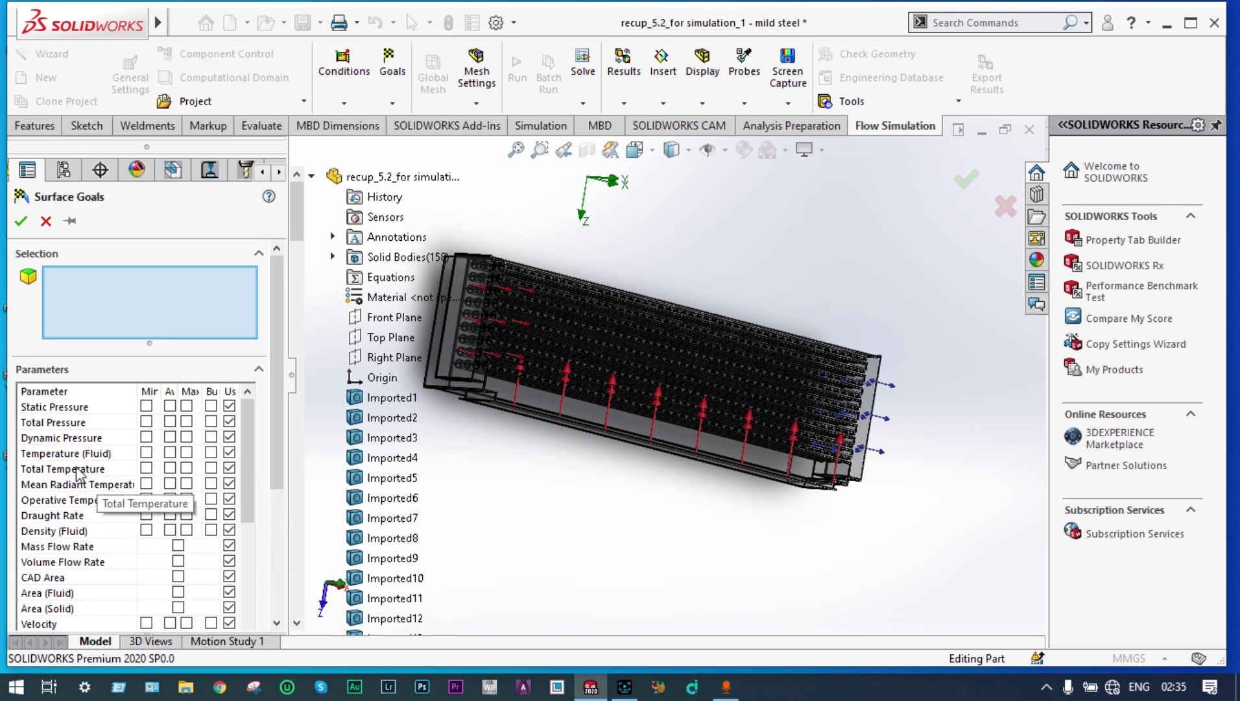
pyautogui.click(169, 453)
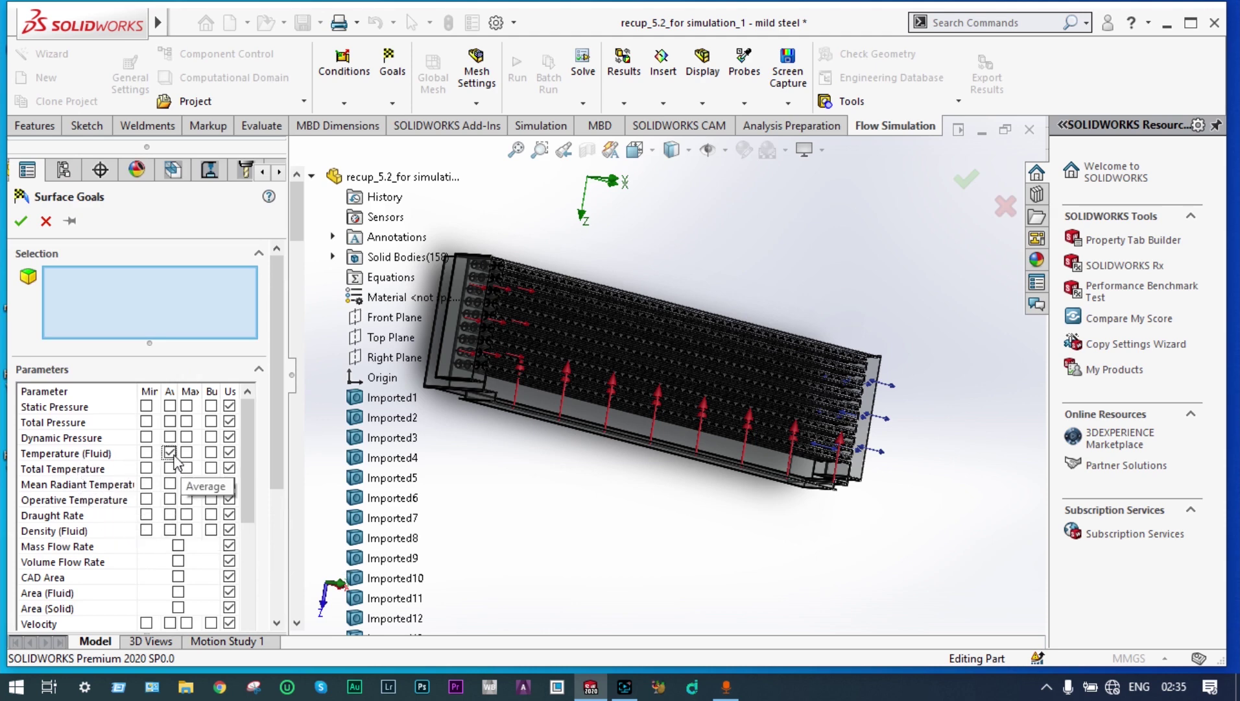
# Use Select Other to pick the Imported157 long side face opposite the 250 °C inlet and accept the second surface goal
pyautogui.moveTo(564, 519); pyautogui.dragTo(518, 504, button='middle')
pyautogui.moveTo(734, 539); pyautogui.dragTo(618, 311, button='middle')
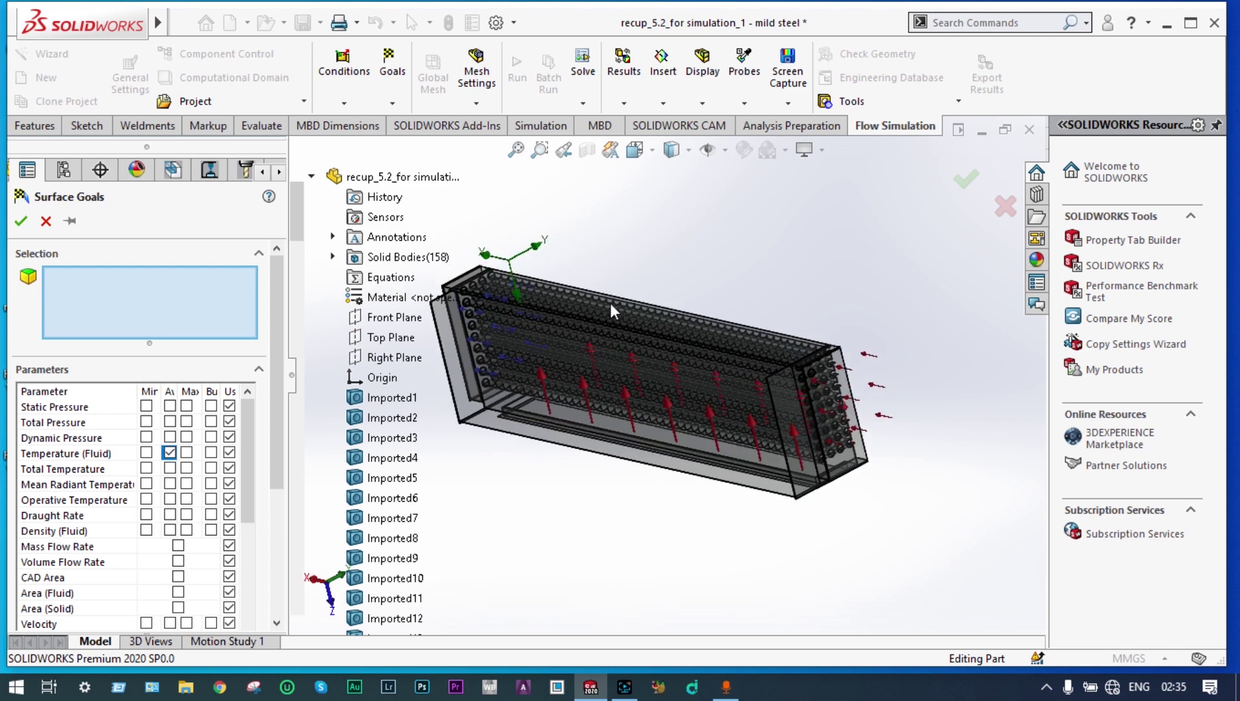
pyautogui.click(651, 154)
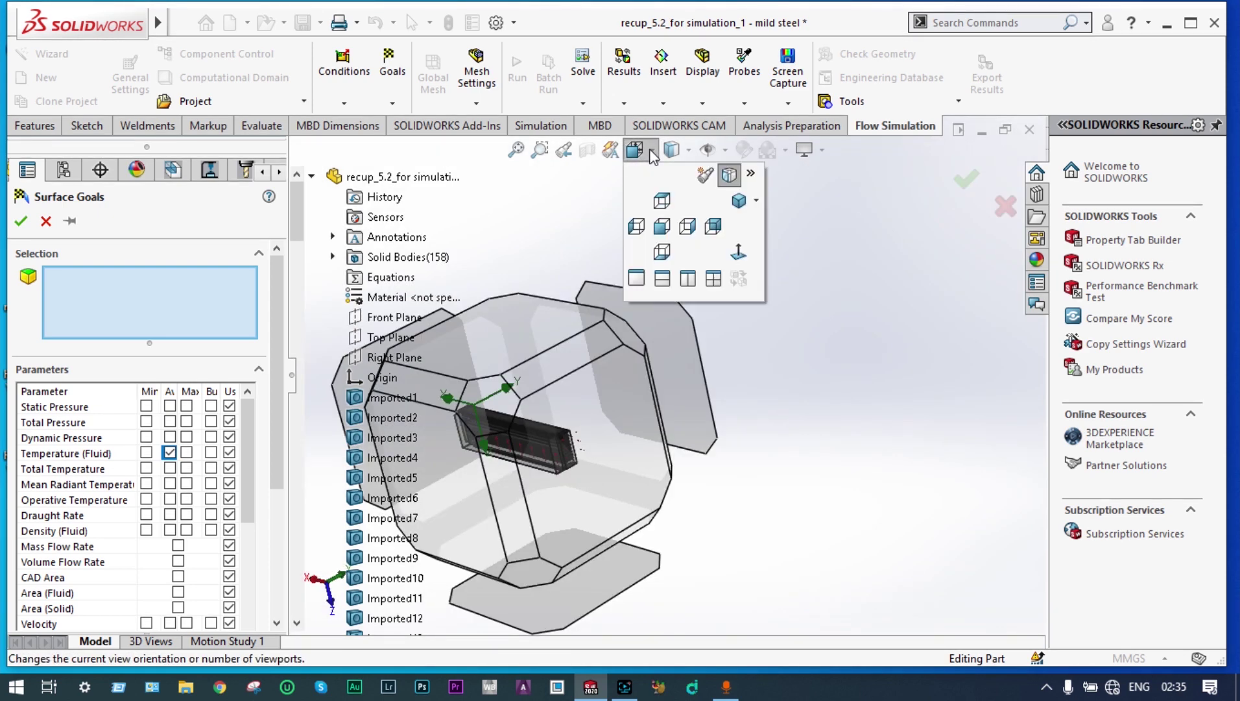
pyautogui.click(740, 202)
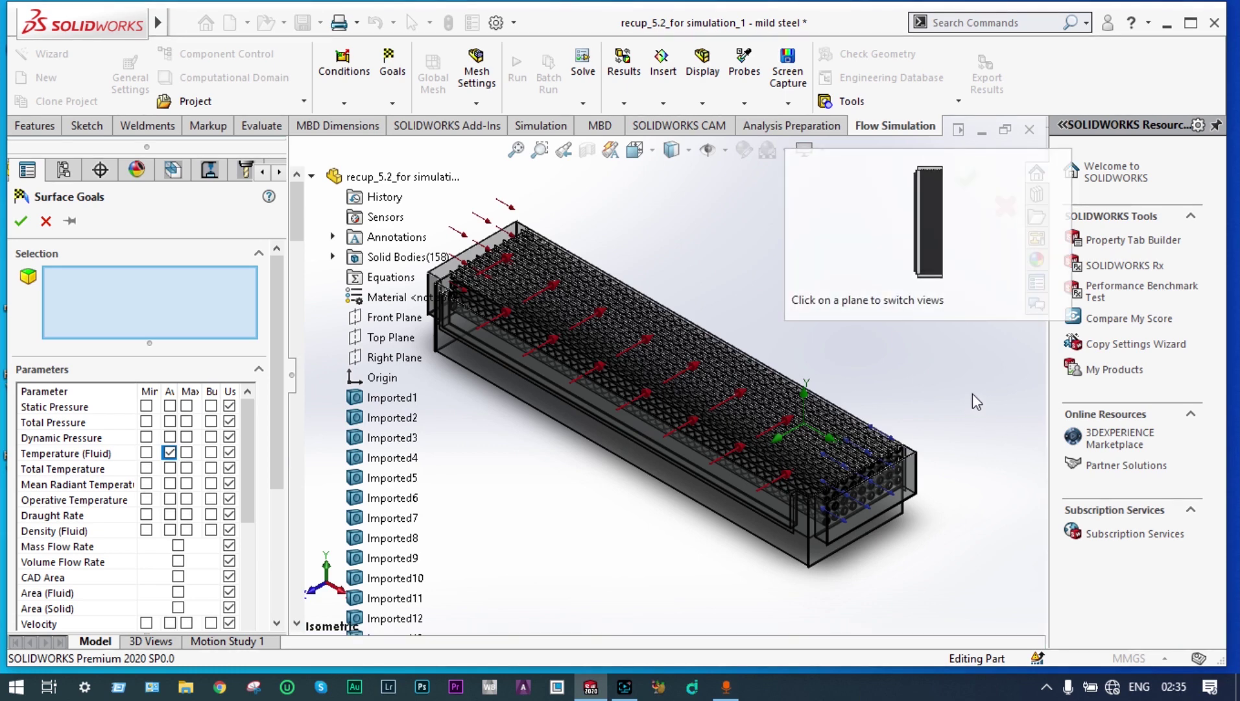
pyautogui.moveTo(977, 392); pyautogui.dragTo(898, 433, button='middle')
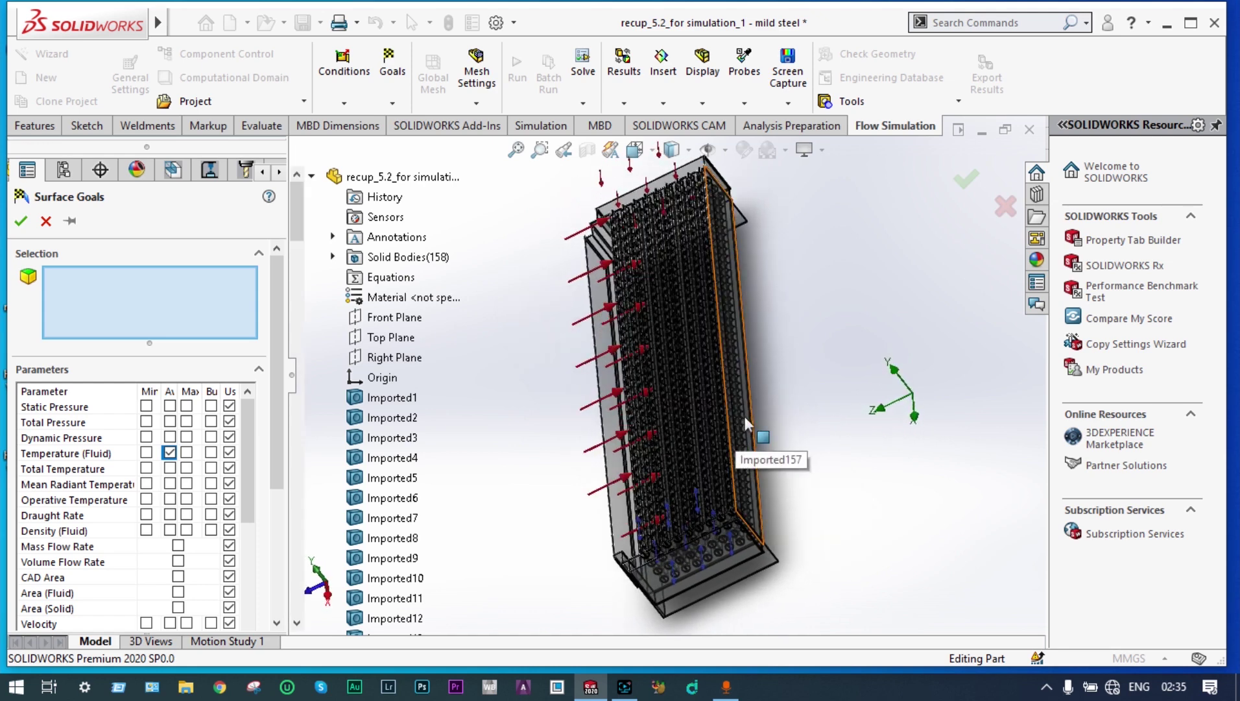
pyautogui.moveTo(898, 360); pyautogui.dragTo(879, 371, button='middle')
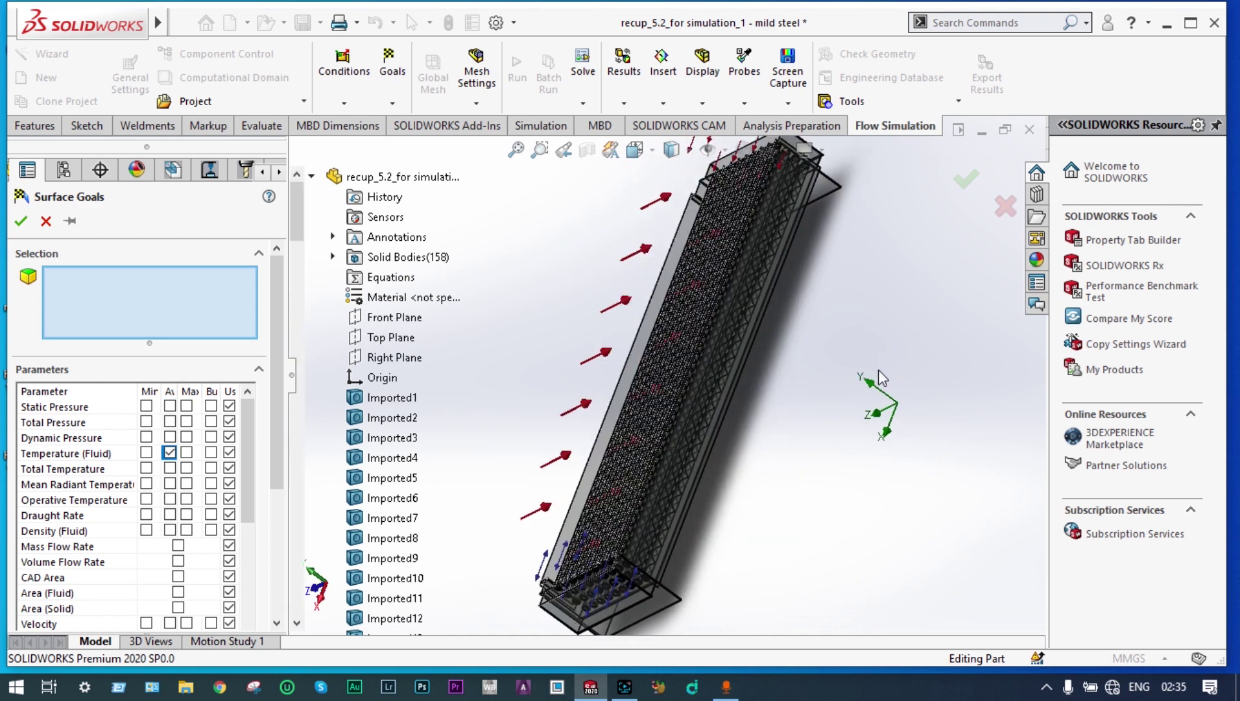
pyautogui.rightClick(710, 383)
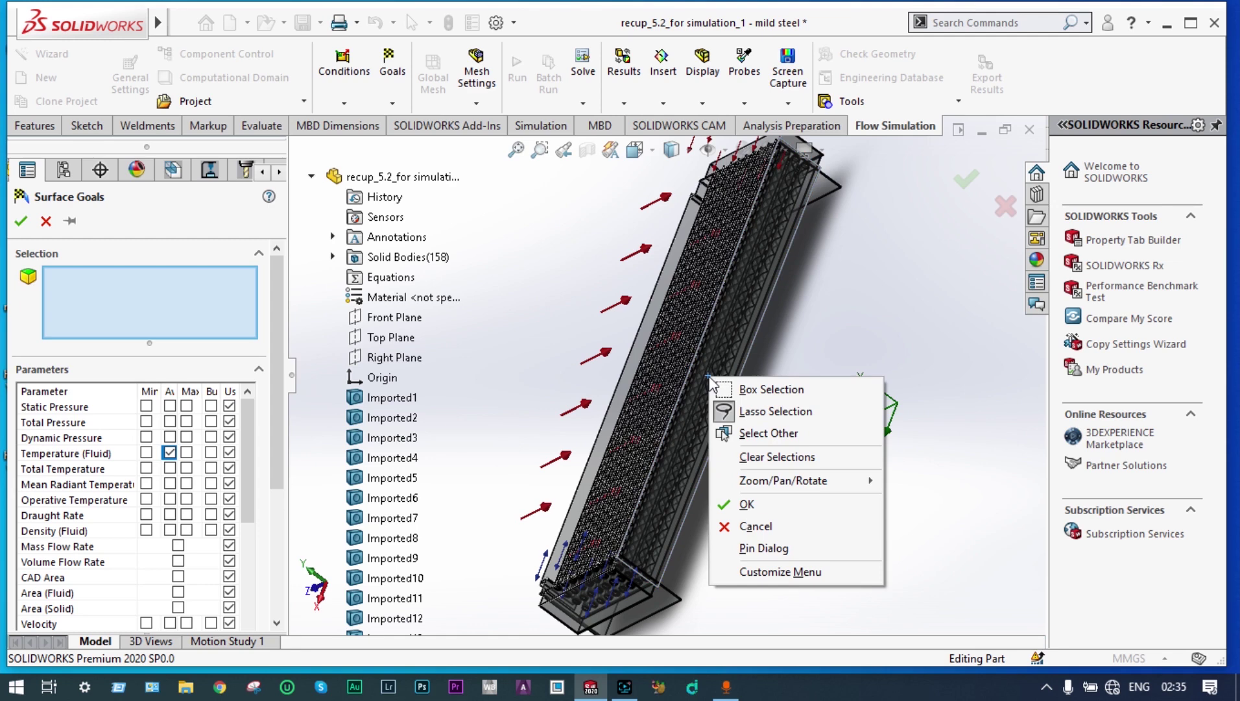
pyautogui.click(744, 435)
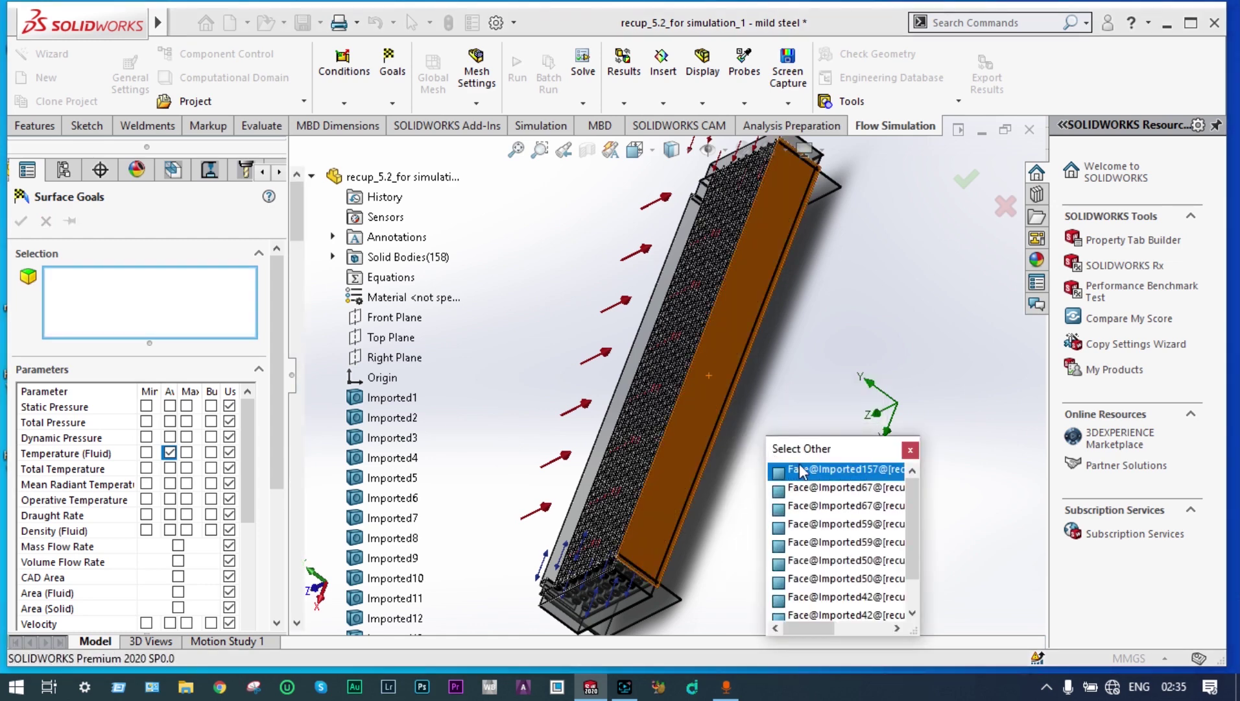
pyautogui.click(802, 469)
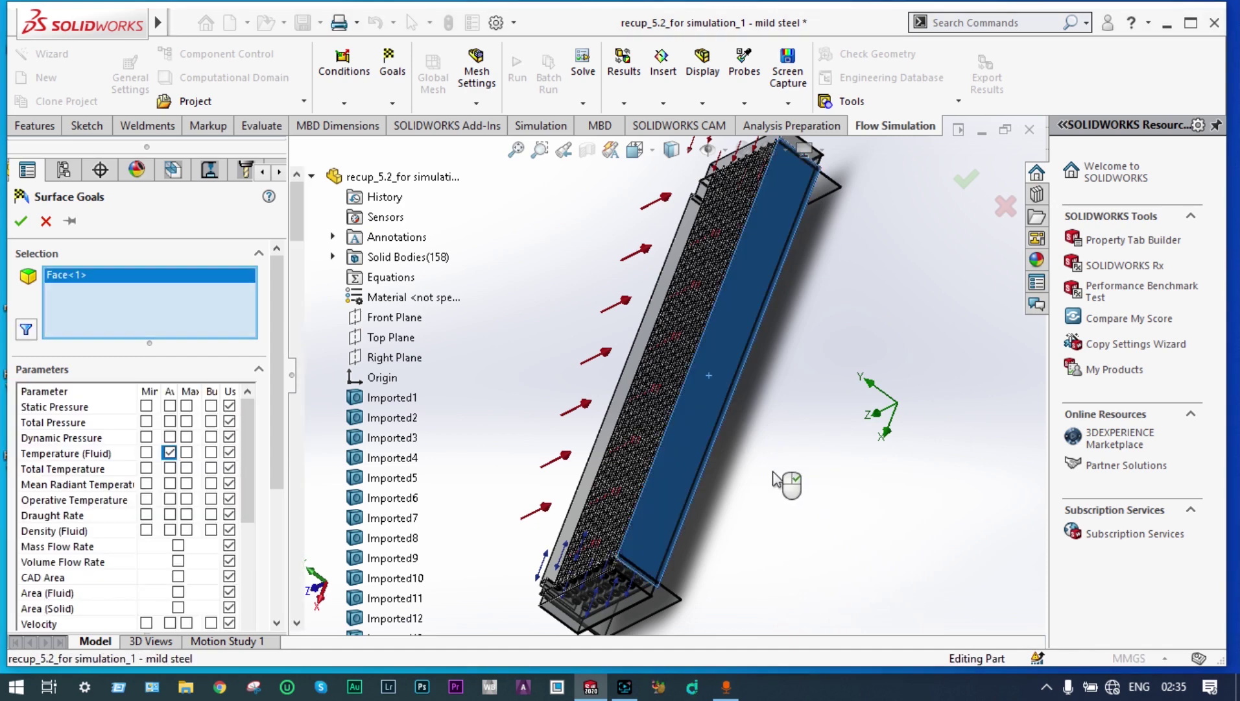
pyautogui.click(21, 223)
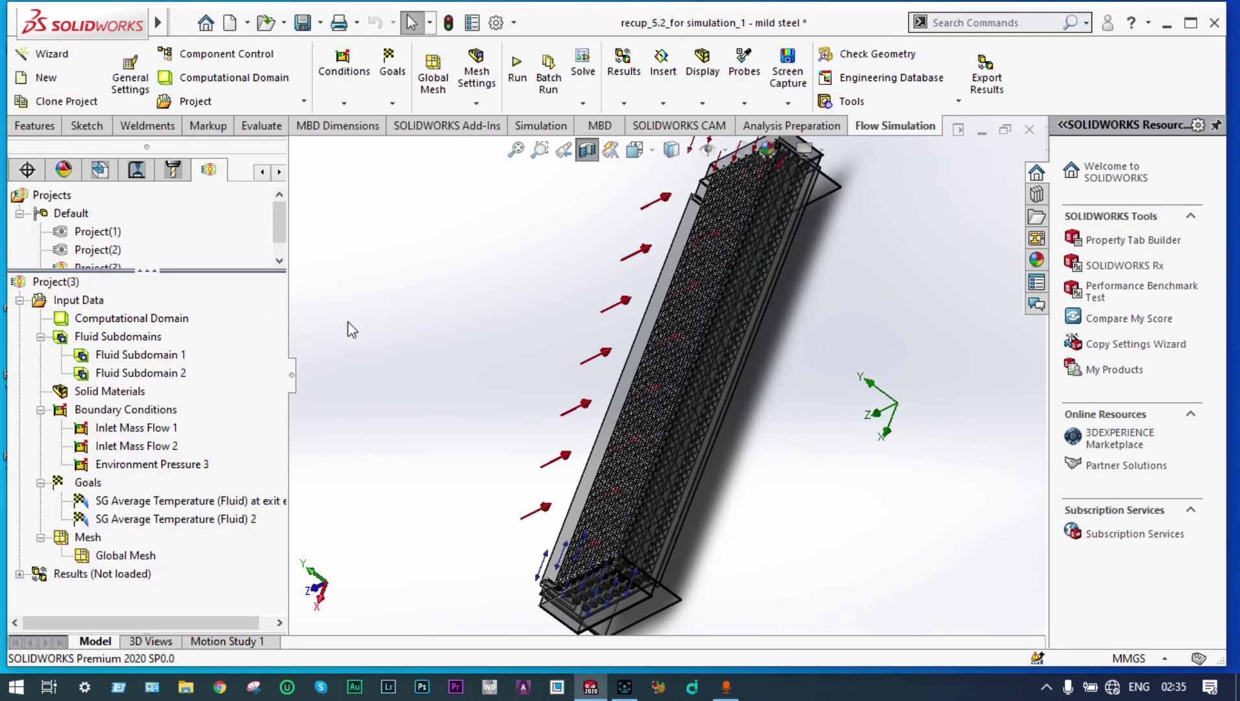
# Rename the second surface goal as SG Average Temperature (Fluid) at side walls
pyautogui.rightClick(255, 523)
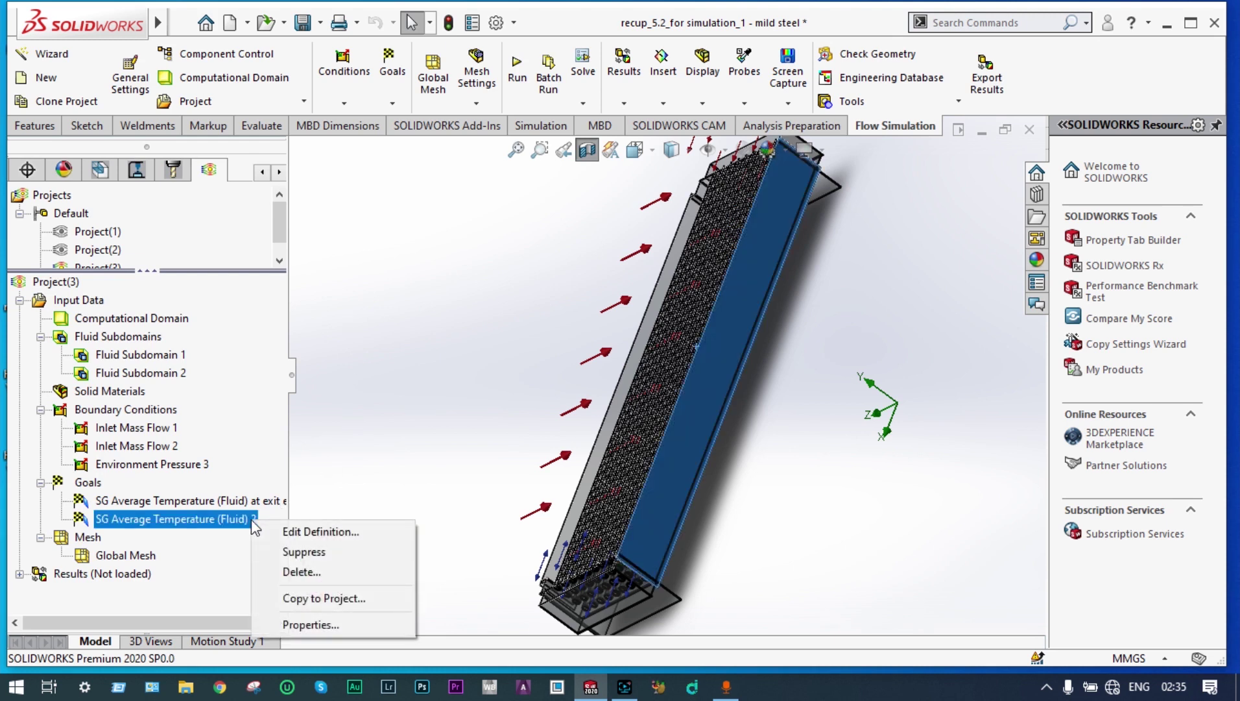
pyautogui.click(253, 521)
pyautogui.click(250, 520)
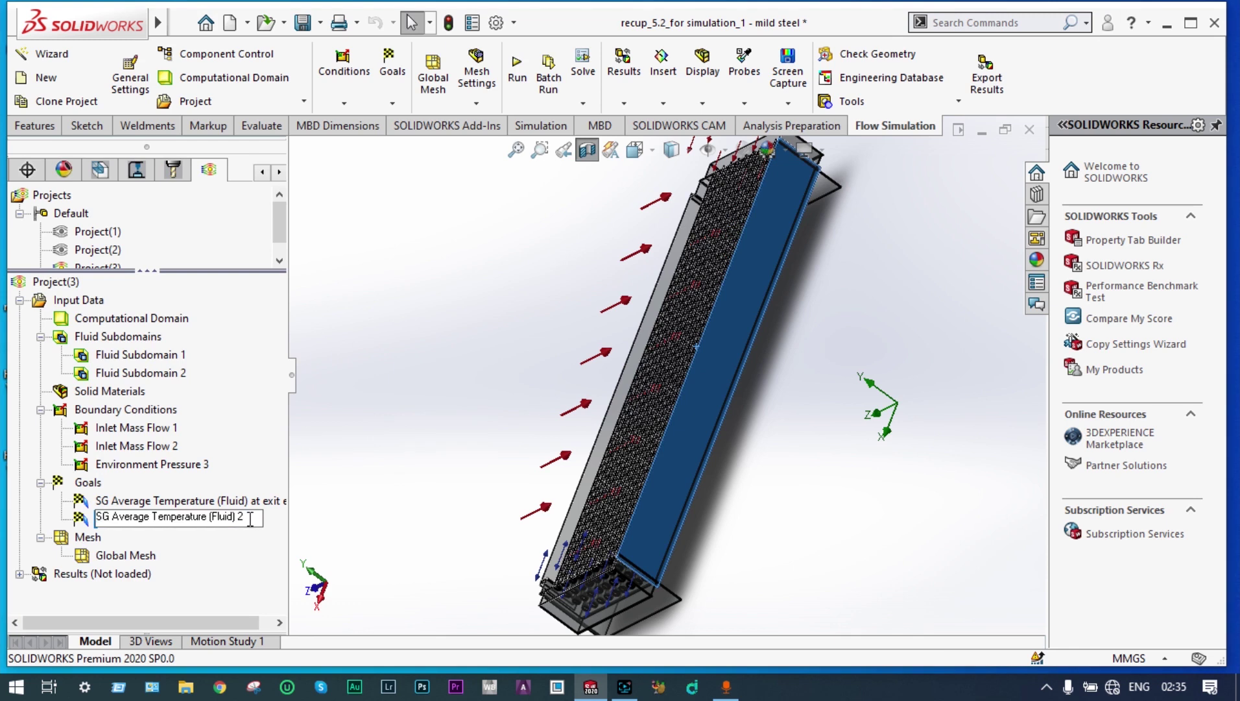
pyautogui.press('BackSpace')
pyautogui.write('at side walls')
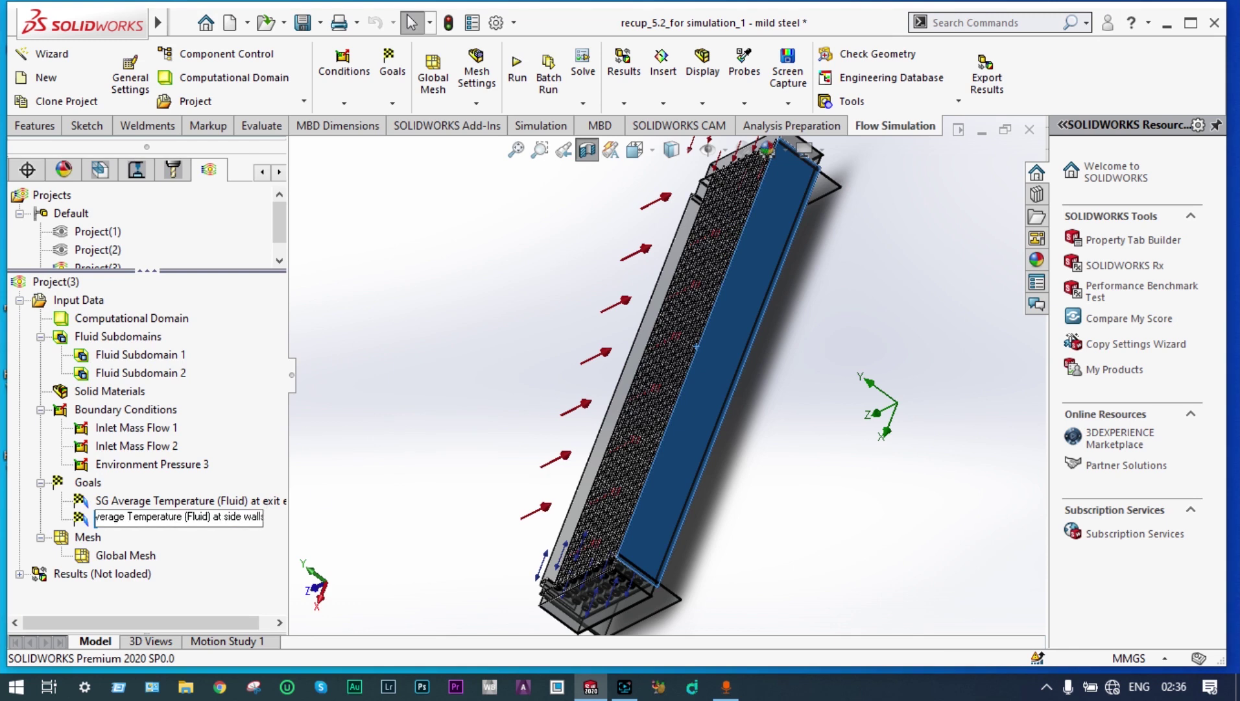
pyautogui.click(491, 471)
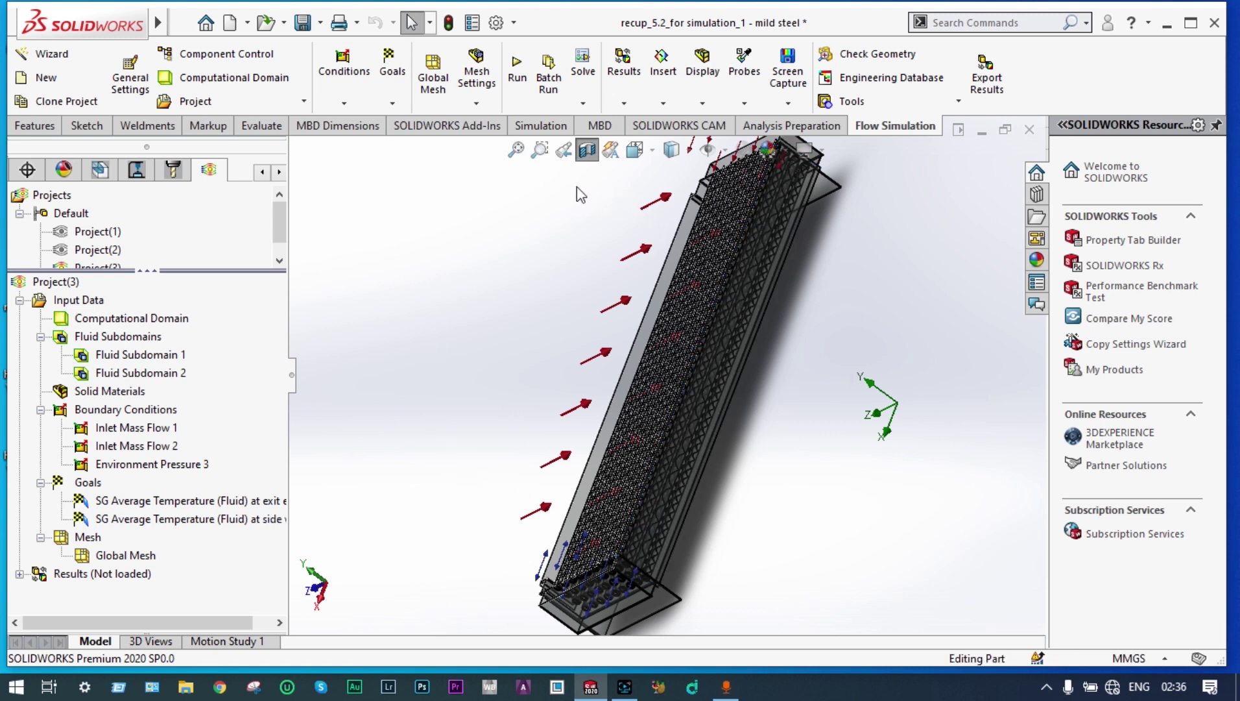
# Turn off the section view and set the recuperator to the isometric view
pyautogui.click(587, 152)
pyautogui.moveTo(519, 288); pyautogui.dragTo(655, 175, button='middle')
pyautogui.click(649, 154)
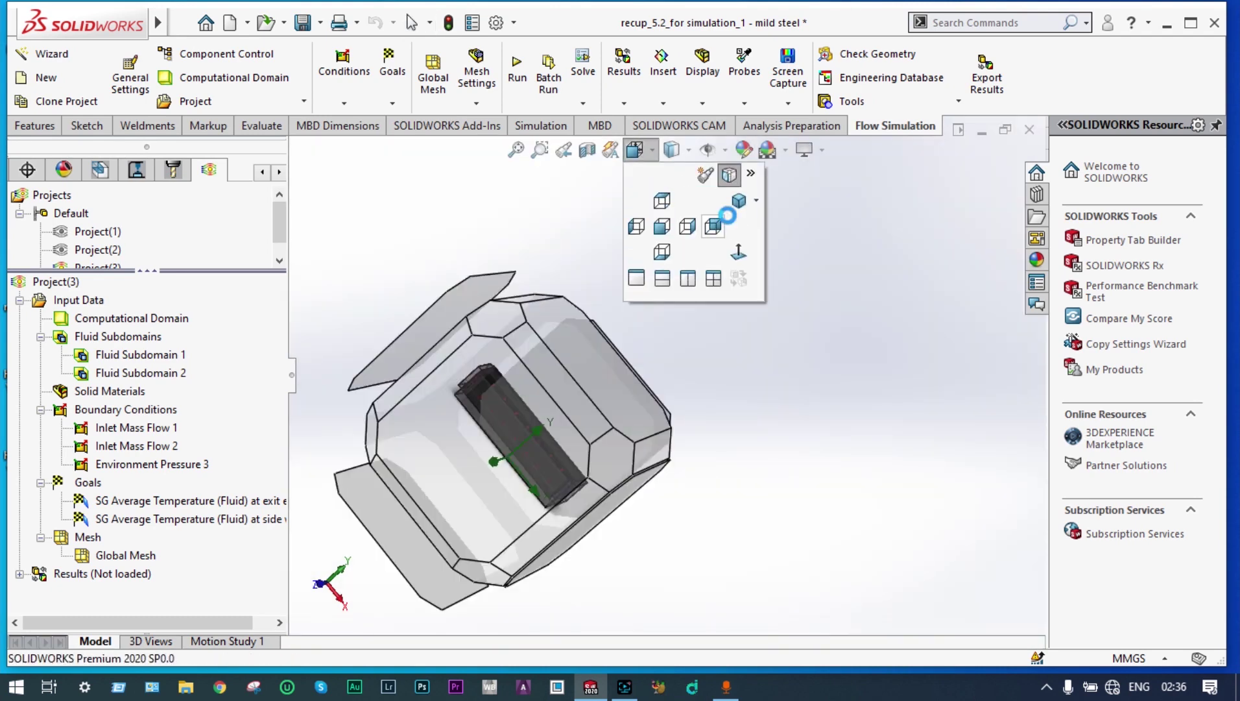
pyautogui.click(737, 201)
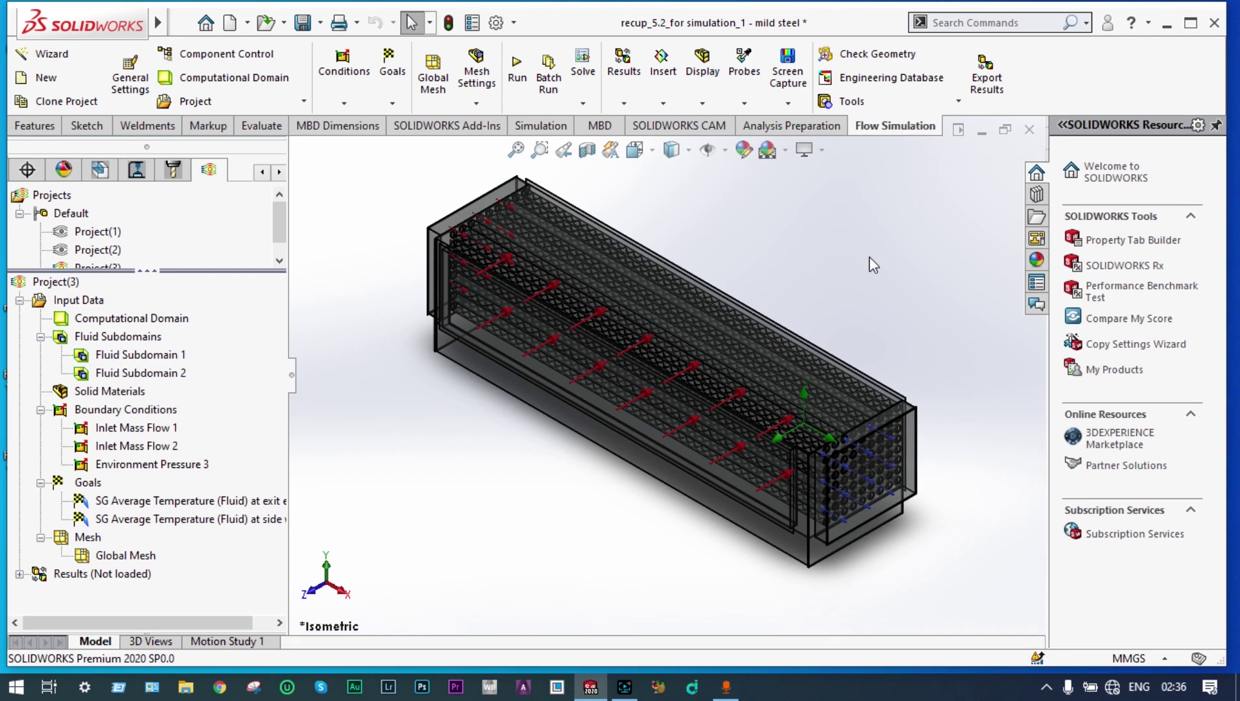
# Run a new calculation on this computer using all cores, and close the solver window once it has finished
pyautogui.click(517, 68)
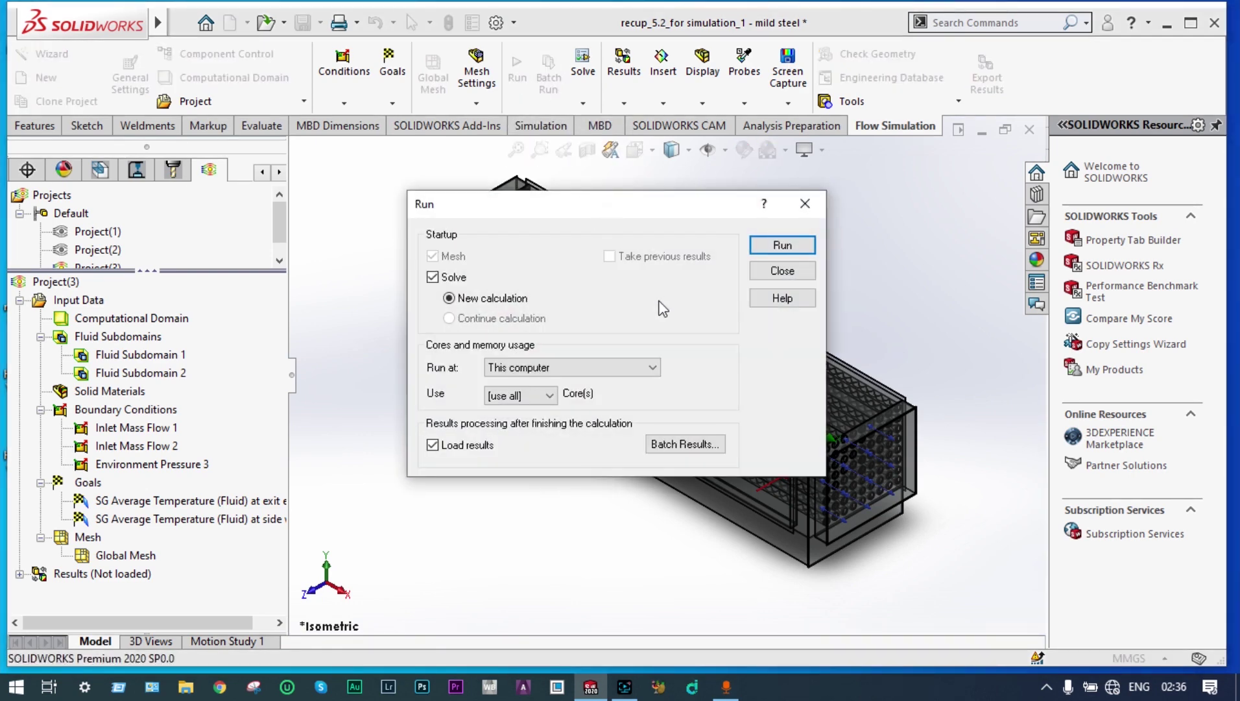
pyautogui.click(764, 246)
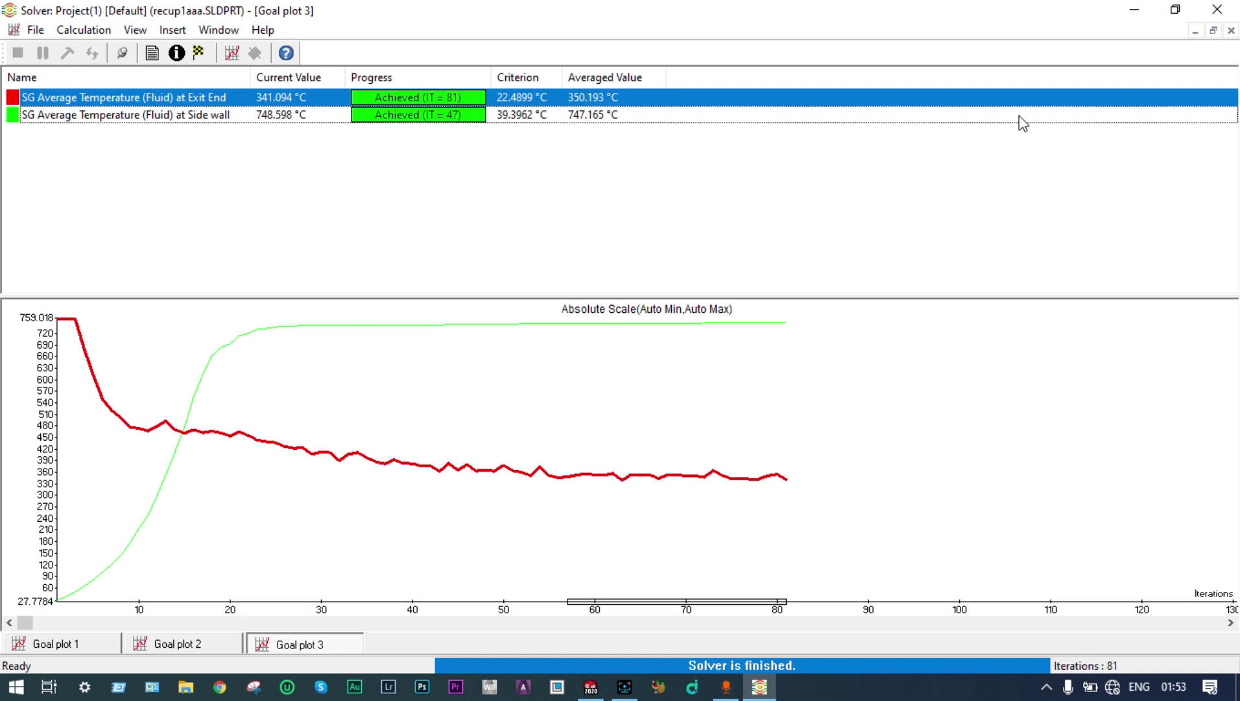
pyautogui.click(1217, 10)
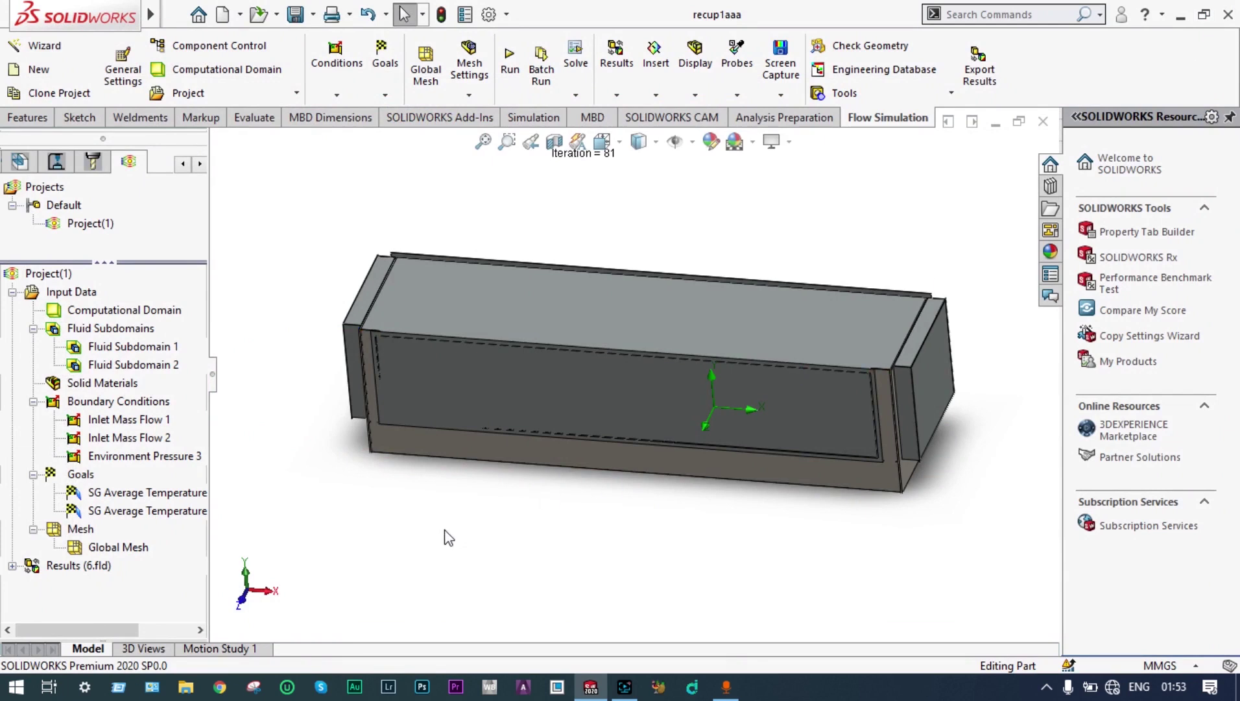
# Expand the loaded results of Project(1) to show the available result plot types
pyautogui.click(56, 567)
pyautogui.rightClick(57, 570)
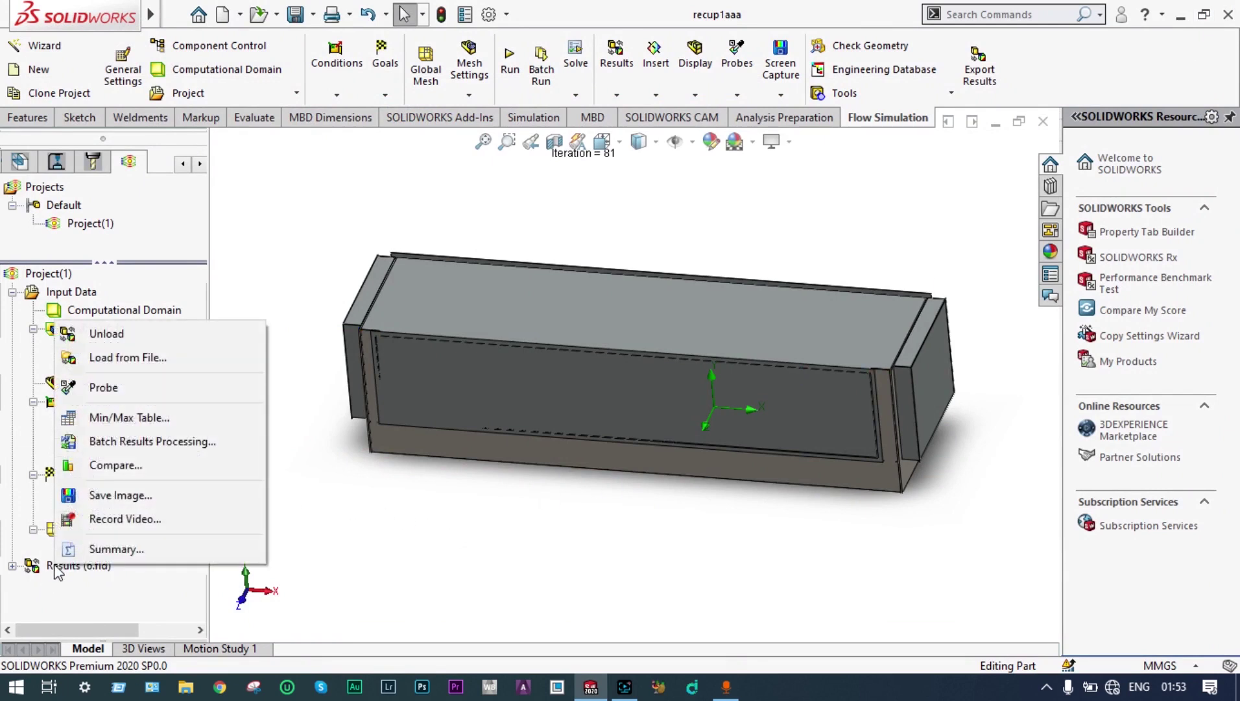
pyautogui.press('Escape')
pyautogui.press('Right')
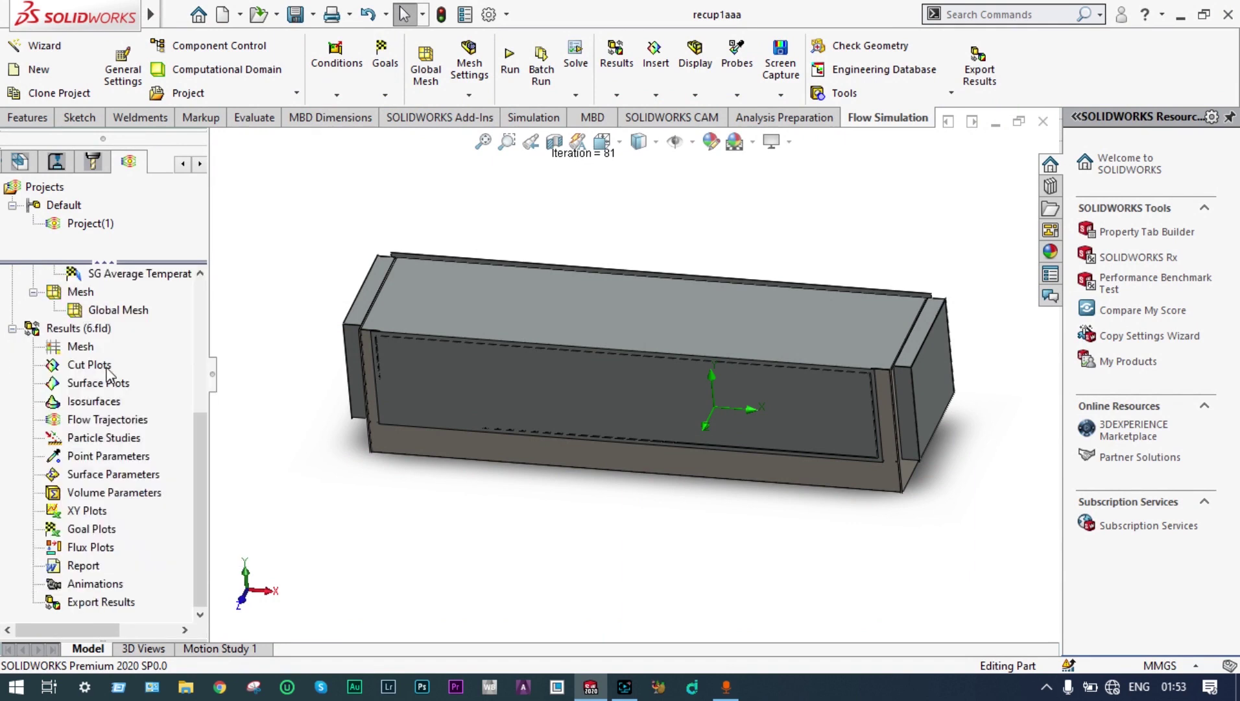
pyautogui.rightClick(106, 365)
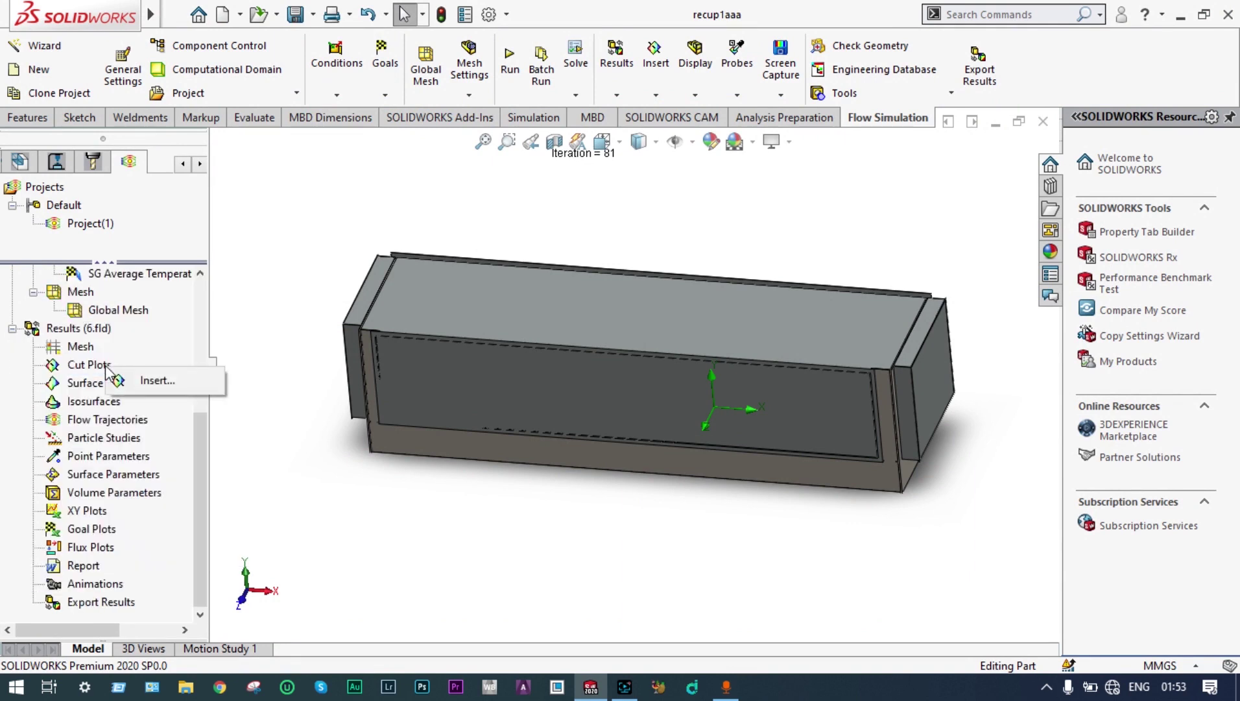
# Select all imported bodies from Imported1 to Imported158 and make them transparent
pyautogui.click(184, 163)
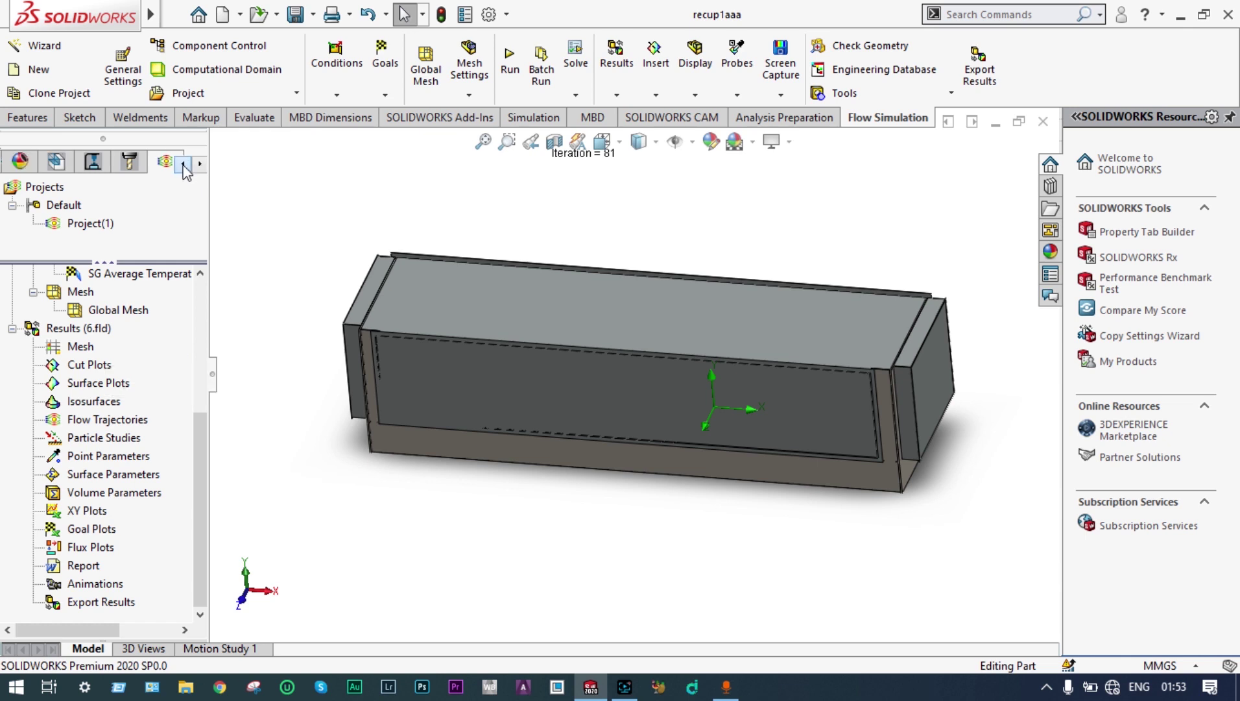
pyautogui.click(185, 164)
pyautogui.click(184, 164)
pyautogui.click(184, 163)
pyautogui.click(21, 161)
pyautogui.click(83, 407)
pyautogui.click(73, 428)
pyautogui.hotkey('shift', 'End')
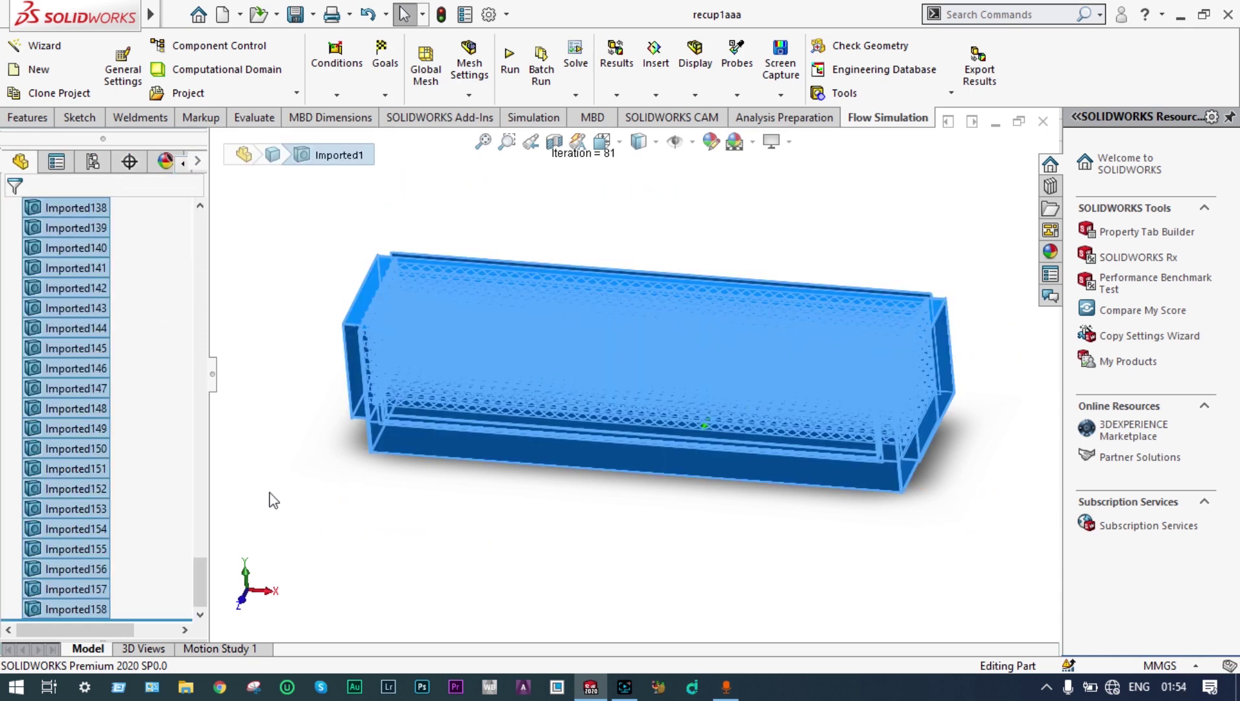
pyautogui.click(269, 499)
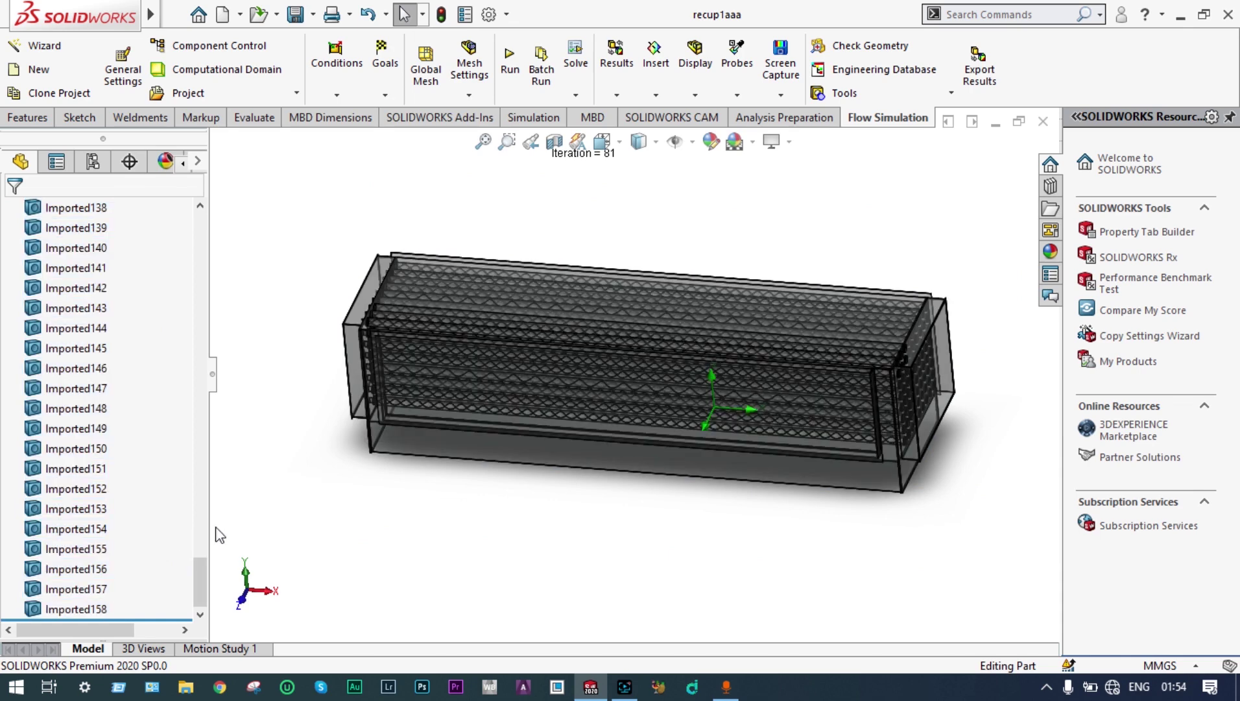
pyautogui.moveTo(286, 493); pyautogui.dragTo(307, 476, button='middle')
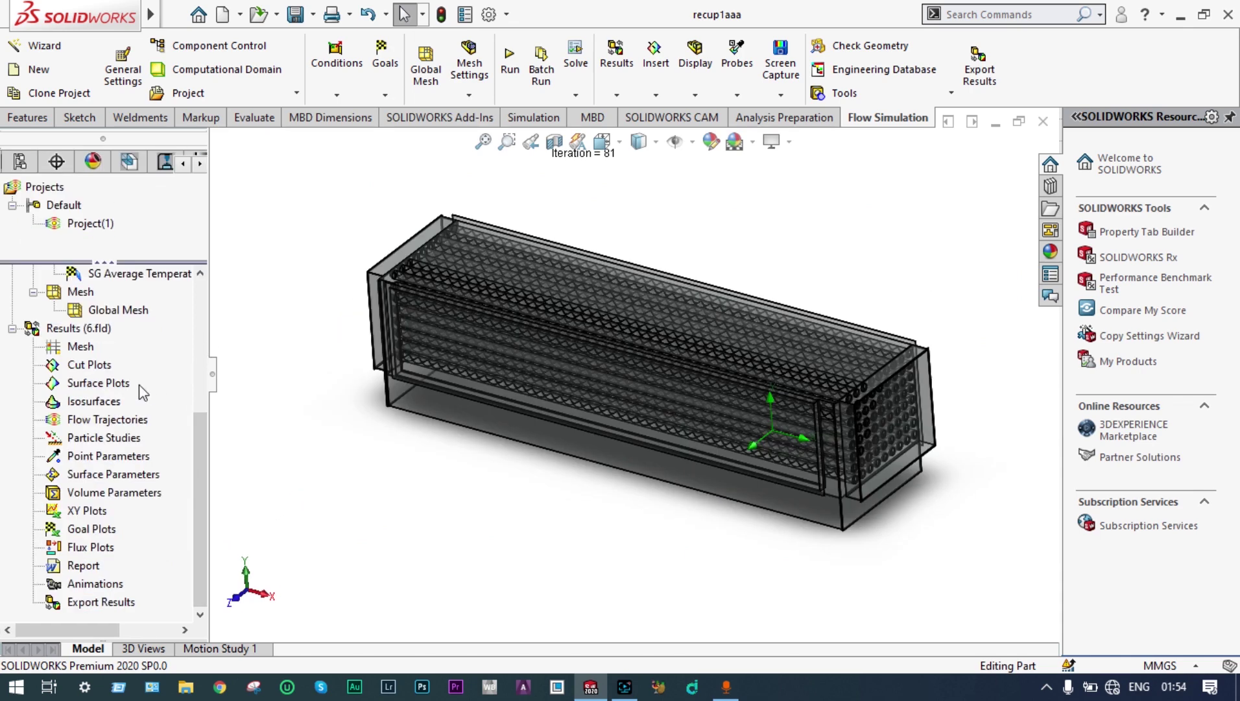
# Insert a cut plot on the Front Plane with Temperature (Fluid) contours
pyautogui.rightClick(101, 367)
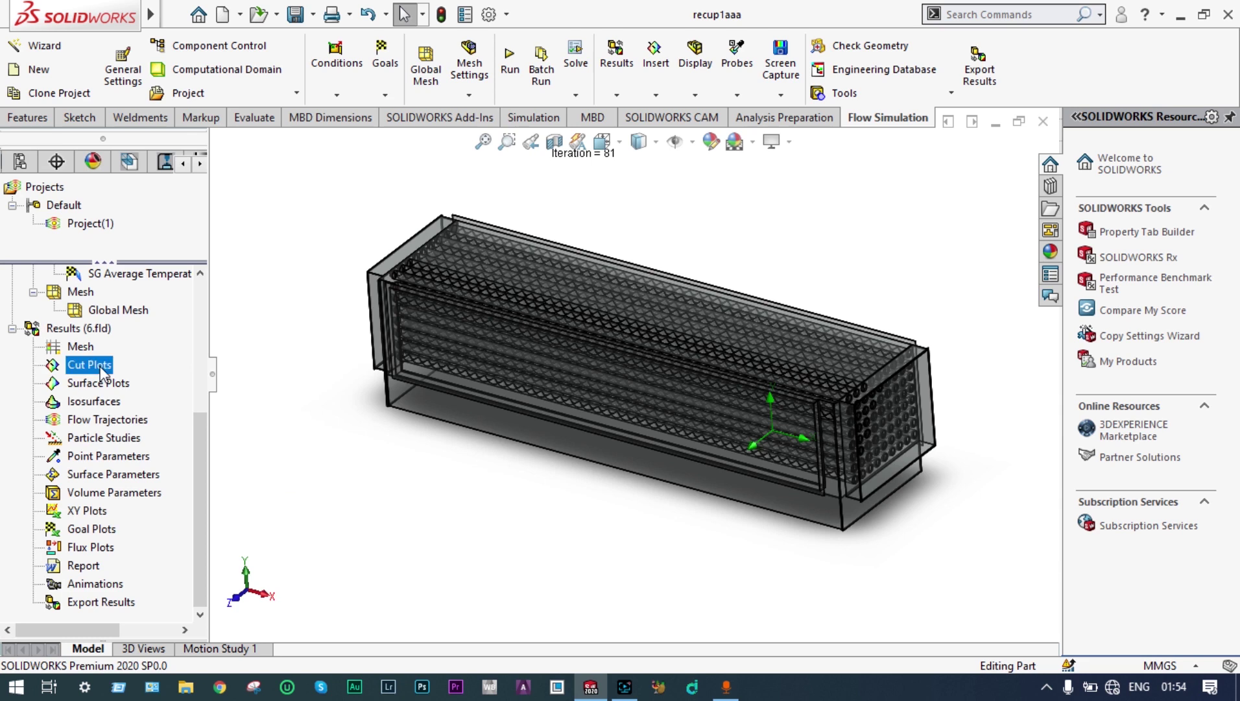
pyautogui.click(153, 382)
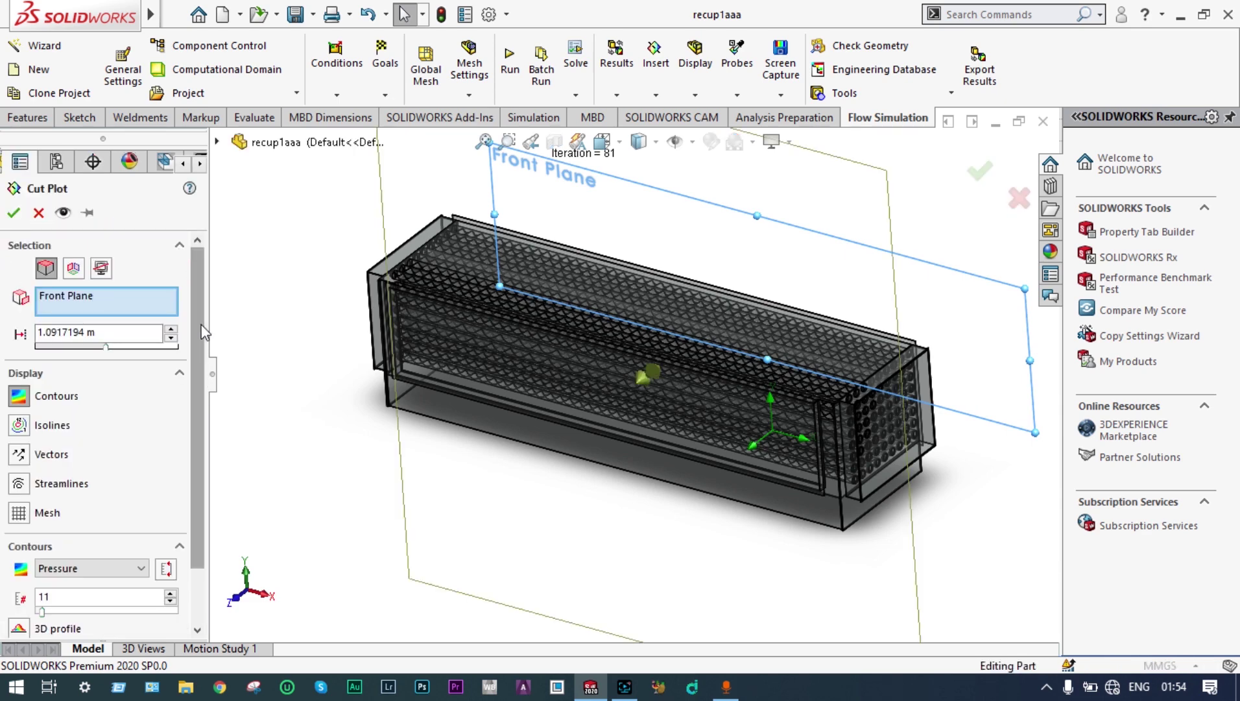
pyautogui.click(13, 213)
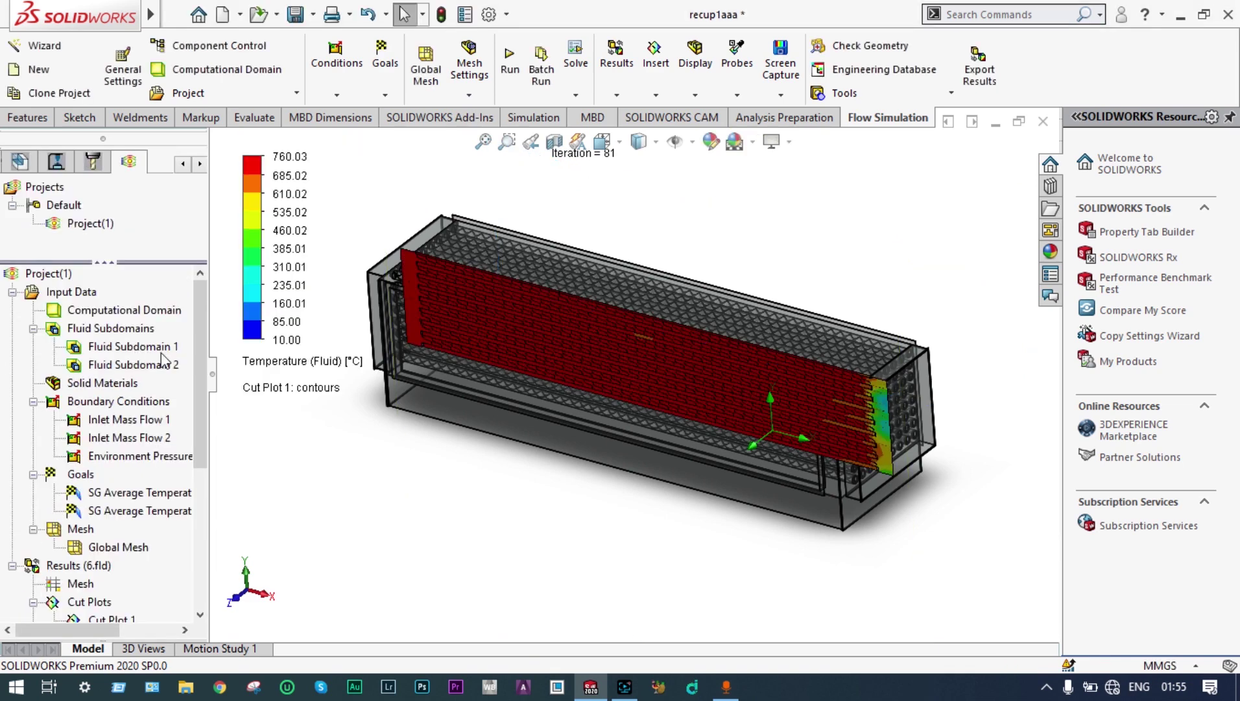
# Play Cut Plot 1 to watch the fluid temperature sweep through the recuperator along the Front Plane direction
pyautogui.moveTo(197, 340); pyautogui.dragTo(213, 474)
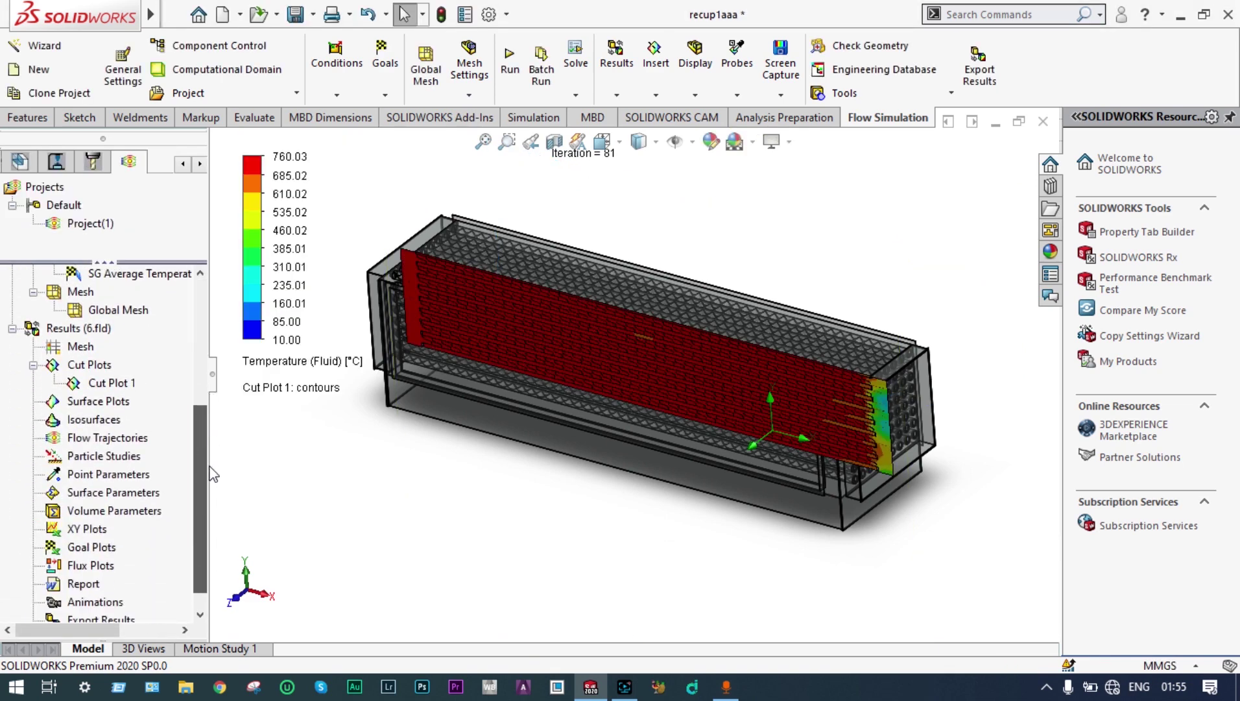
pyautogui.click(111, 383)
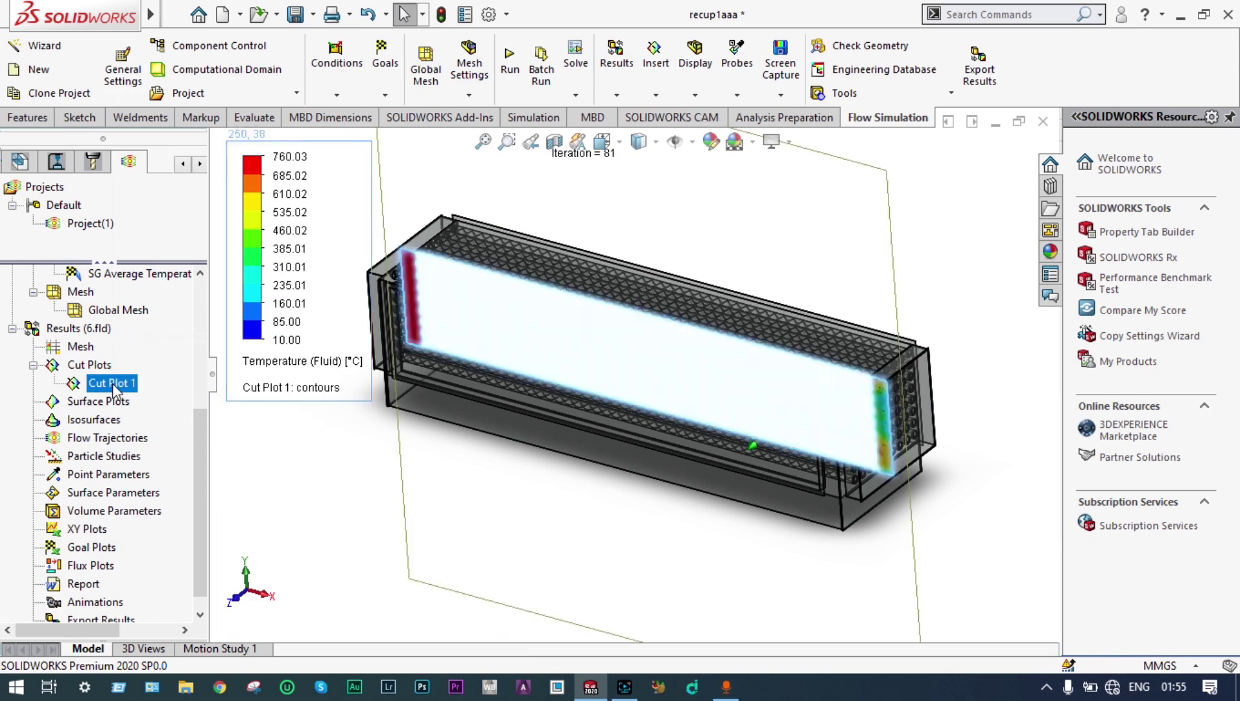
pyautogui.rightClick(110, 383)
pyautogui.click(159, 249)
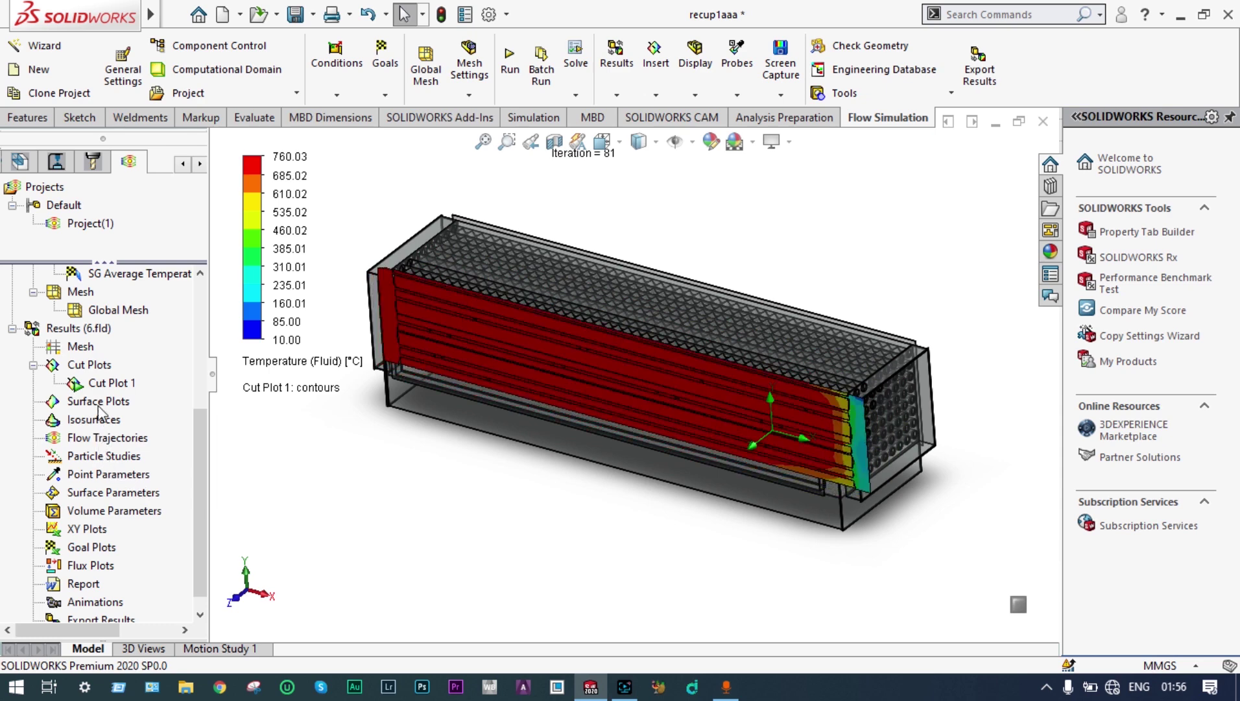
# Clear and hide Cut Plot 1
pyautogui.click(103, 383)
pyautogui.rightClick(102, 386)
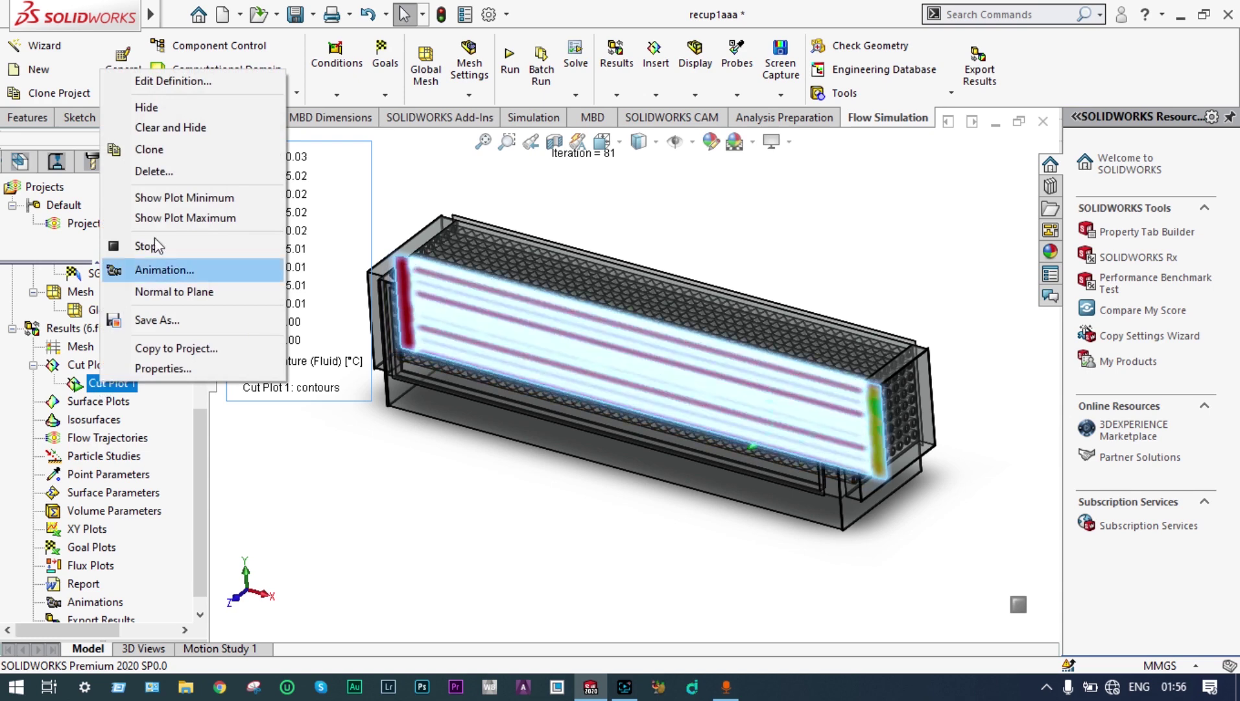
pyautogui.click(179, 127)
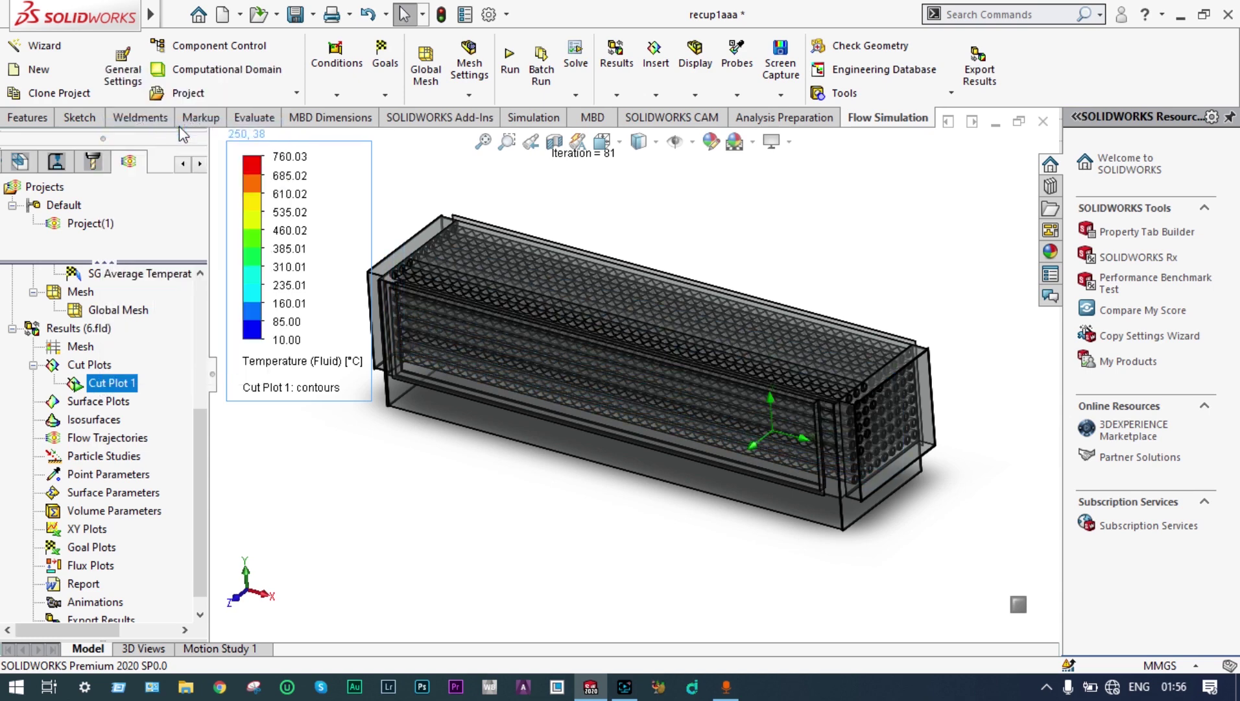
# Insert a second cut plot on the Right Plane at 0 m offset with Temperature (Fluid) contours
pyautogui.rightClick(100, 370)
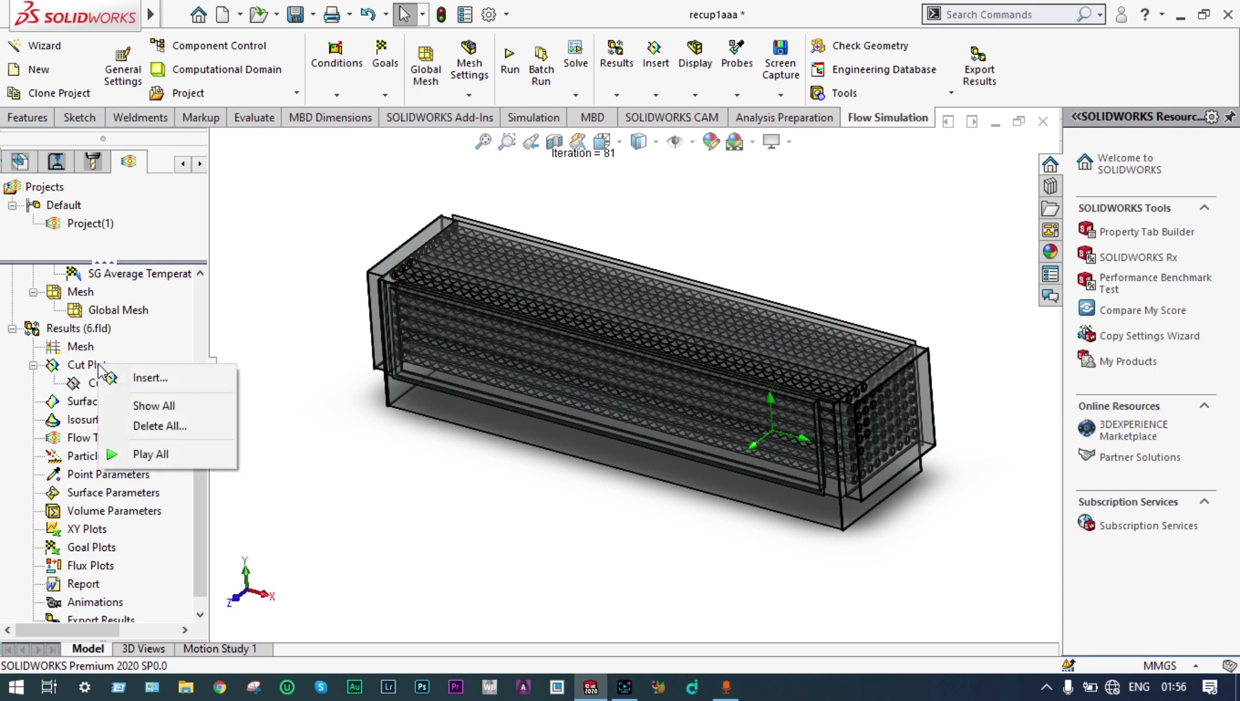
pyautogui.click(149, 379)
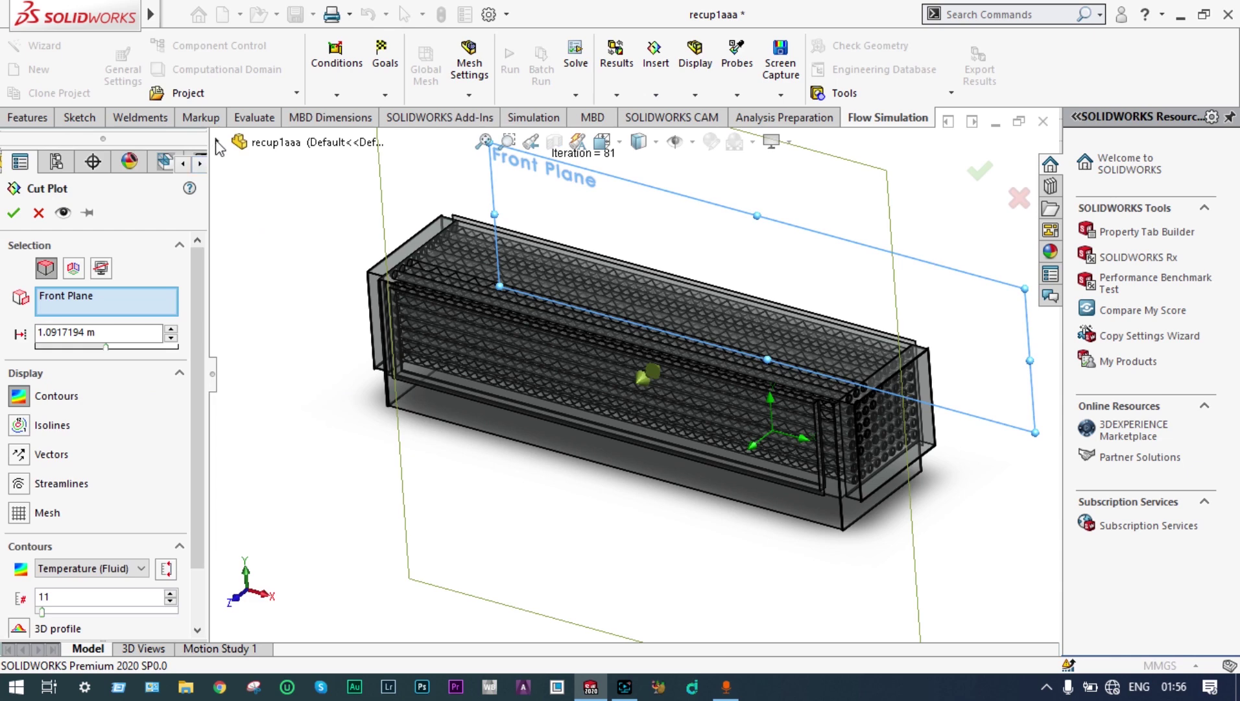
pyautogui.click(216, 142)
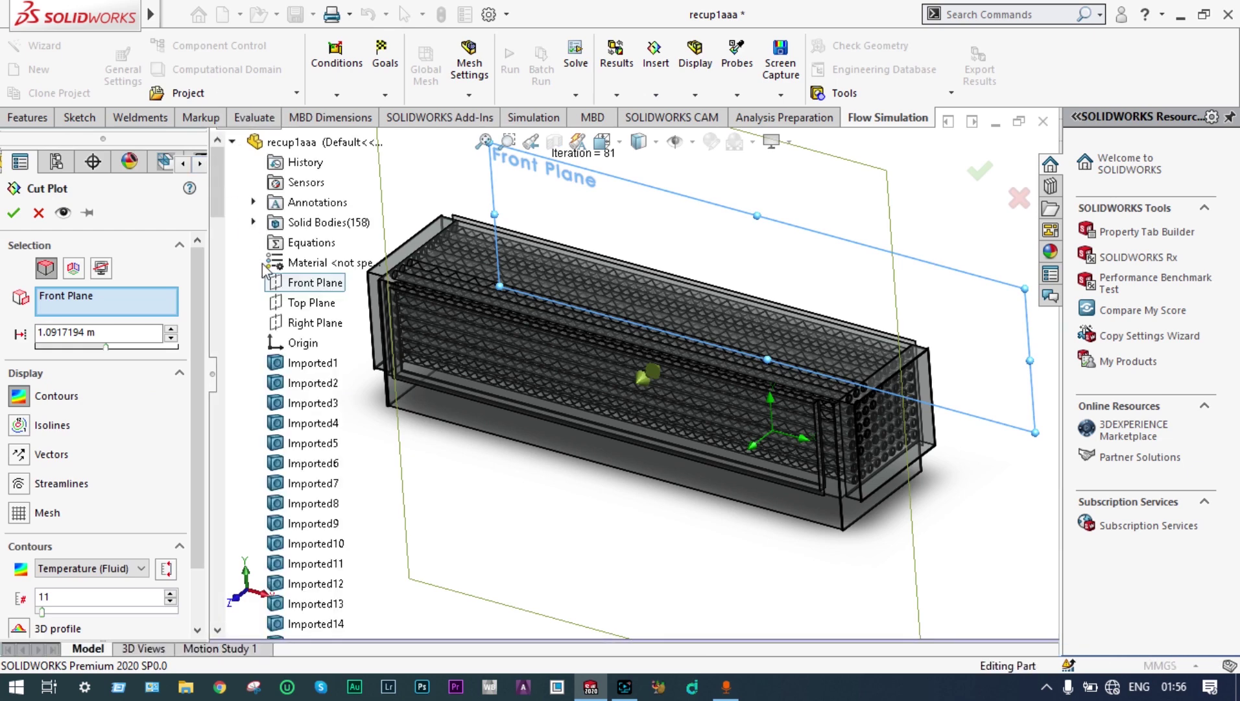
pyautogui.click(301, 323)
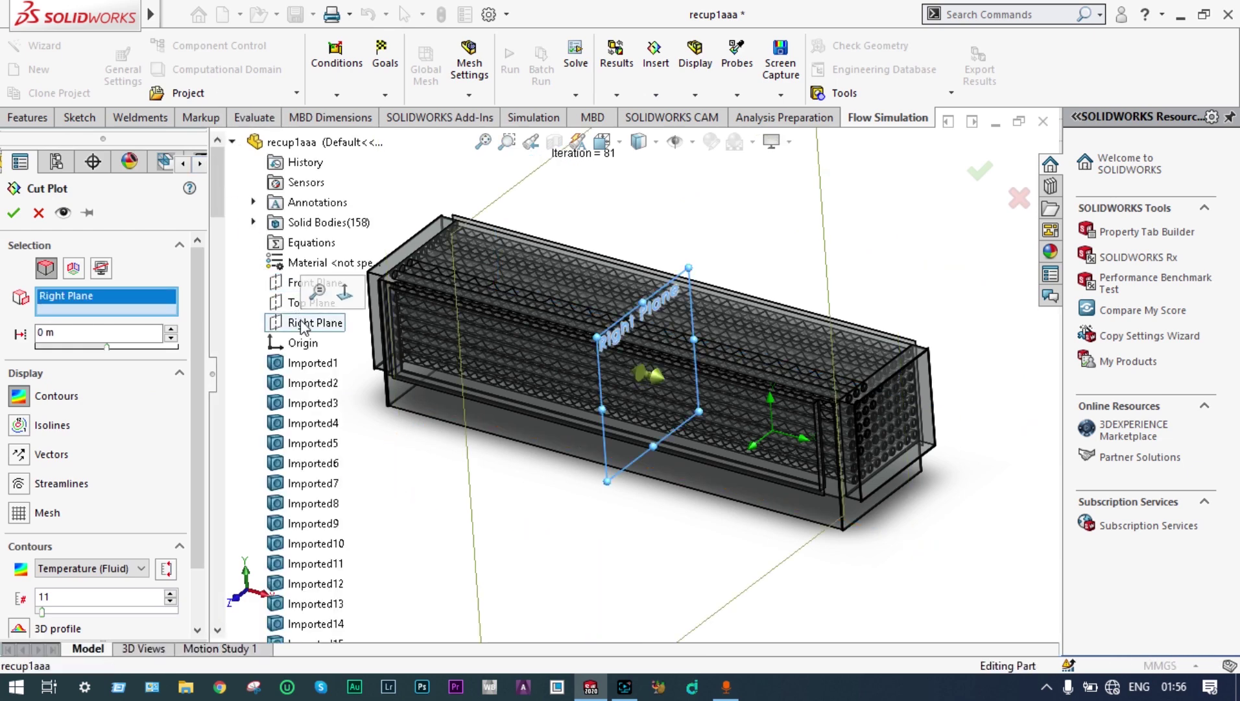
pyautogui.click(12, 214)
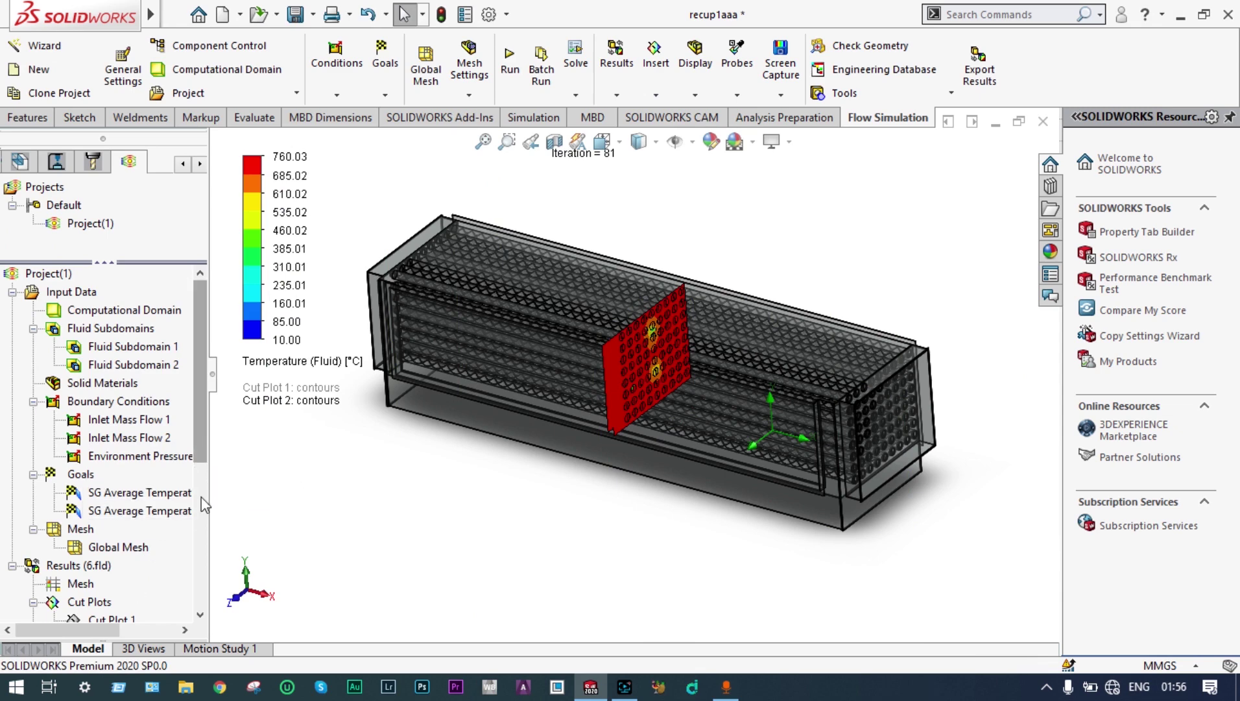
# Play Cut Plot 2 to watch the fluid temperature sweep along the length of the recuperator
pyautogui.scroll(-2, 195, 506)
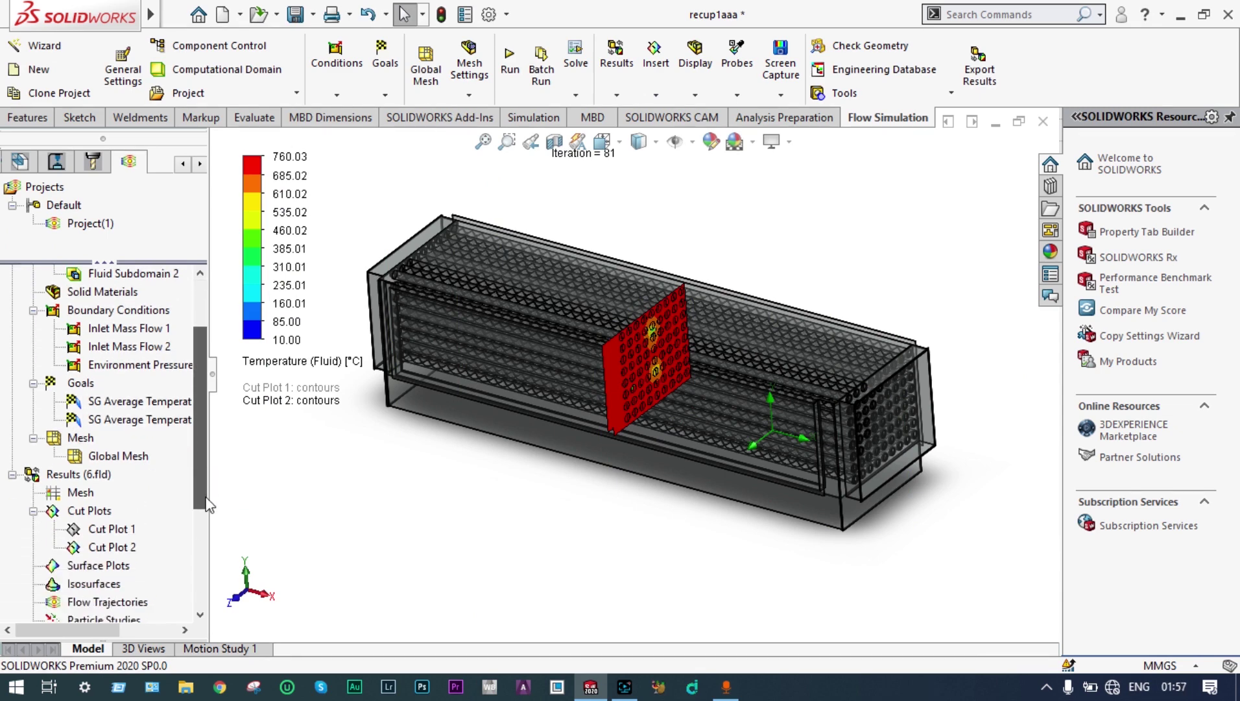
pyautogui.rightClick(116, 548)
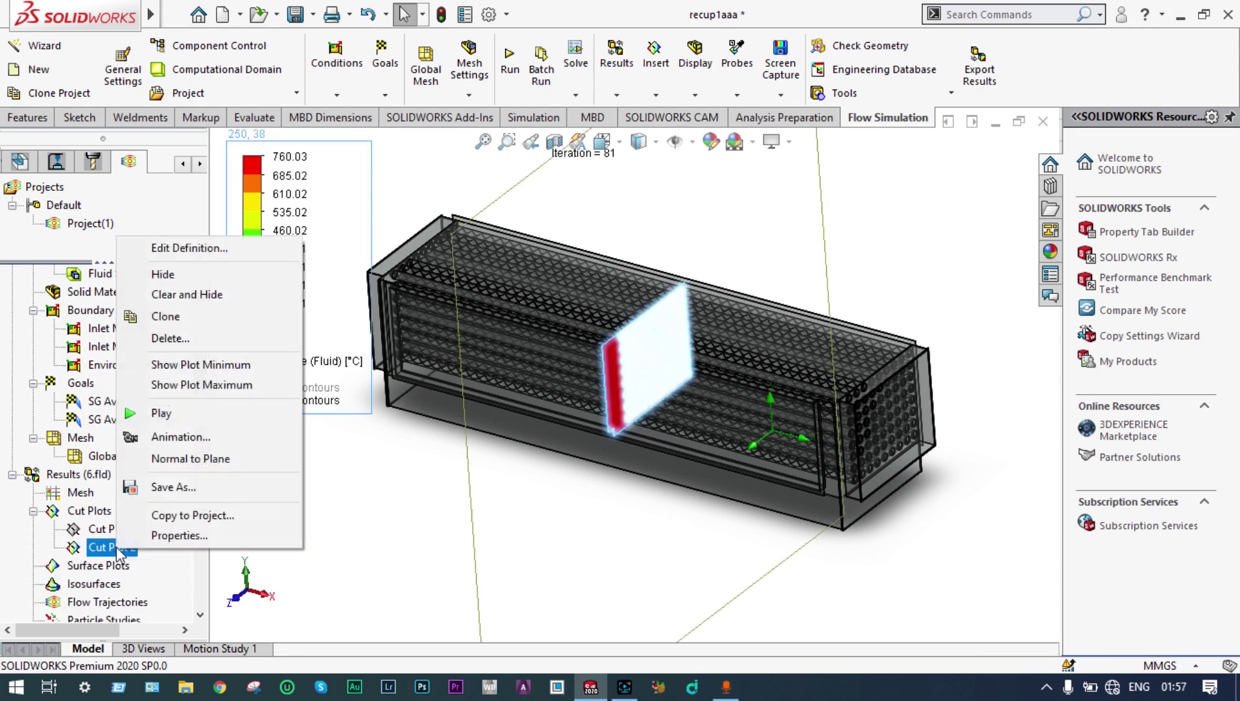
pyautogui.click(160, 410)
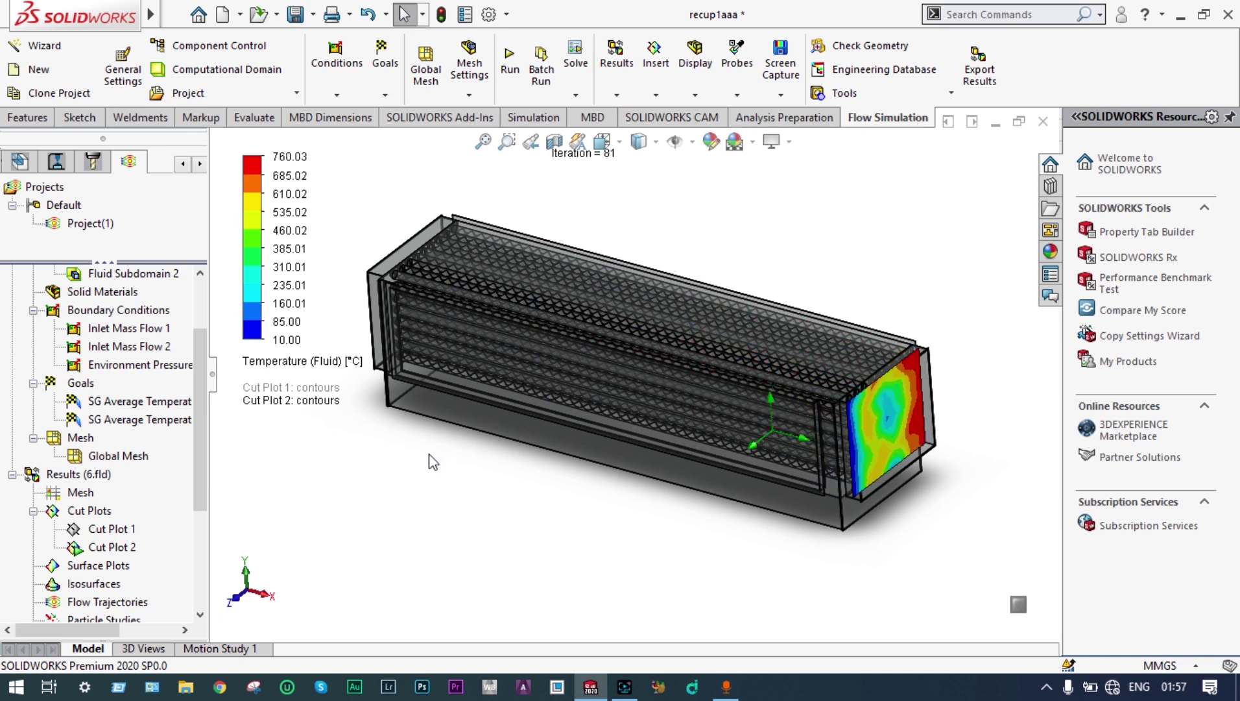
# Clear and hide Cut Plot 2
pyautogui.click(128, 548)
pyautogui.rightClick(128, 548)
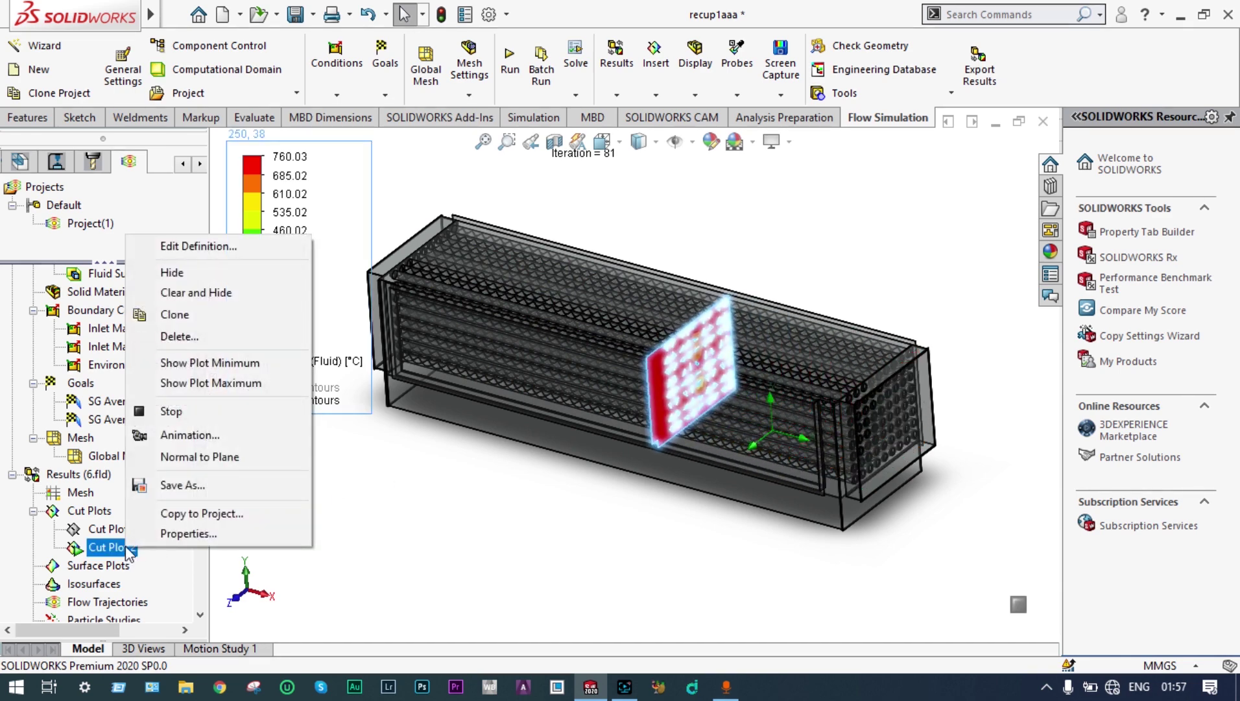
pyautogui.click(191, 293)
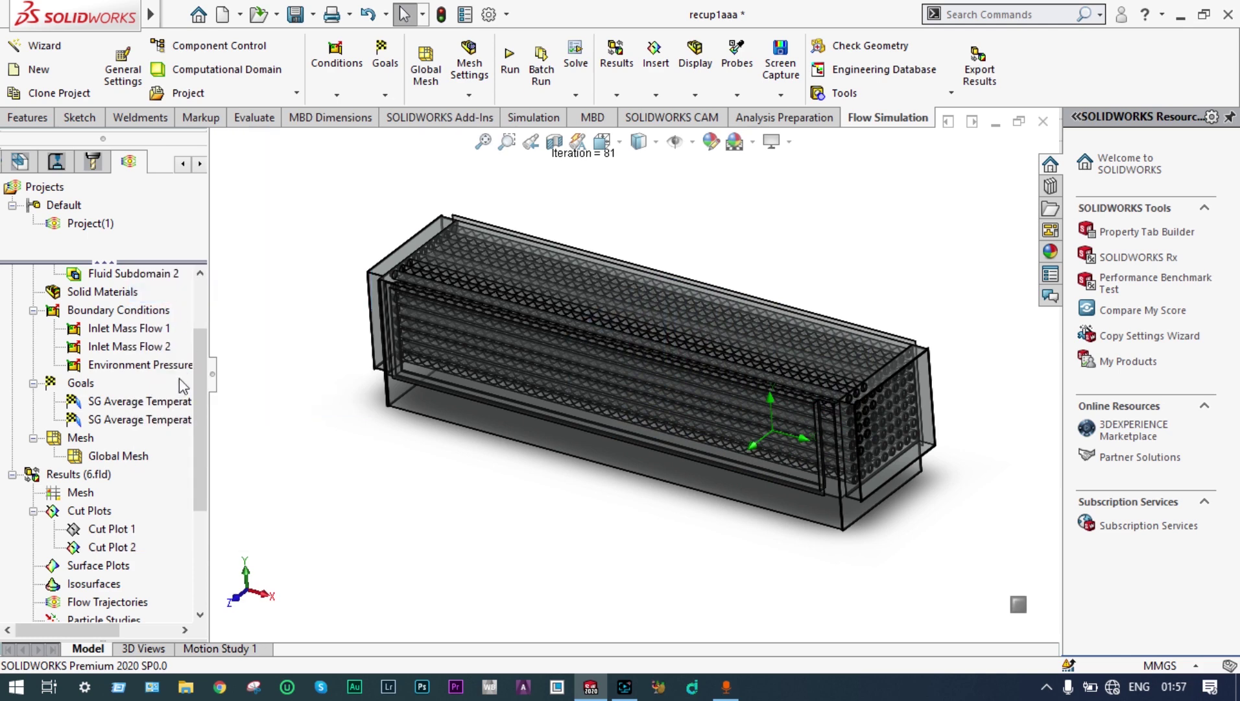
pyautogui.scroll(-2, 193, 397)
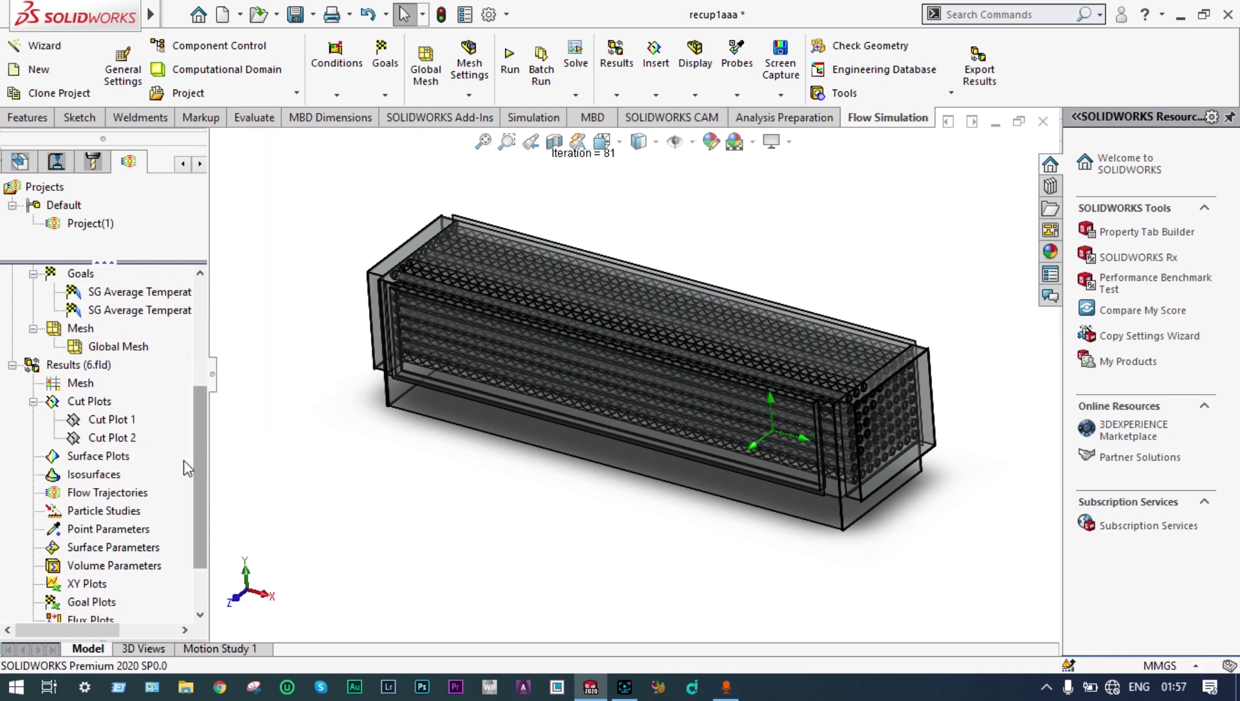
# Insert a surface plot using all faces, with Temperature (Fluid) contours, and inspect it around the recuperator
pyautogui.rightClick(105, 458)
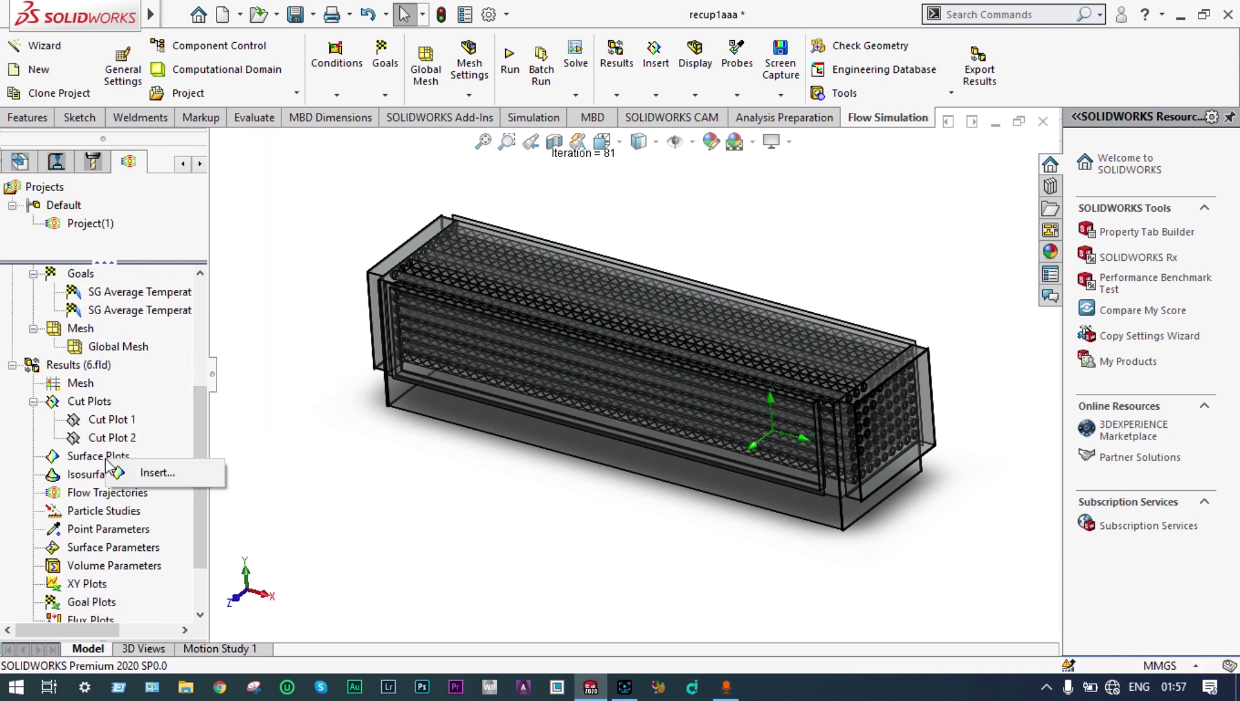
pyautogui.click(148, 470)
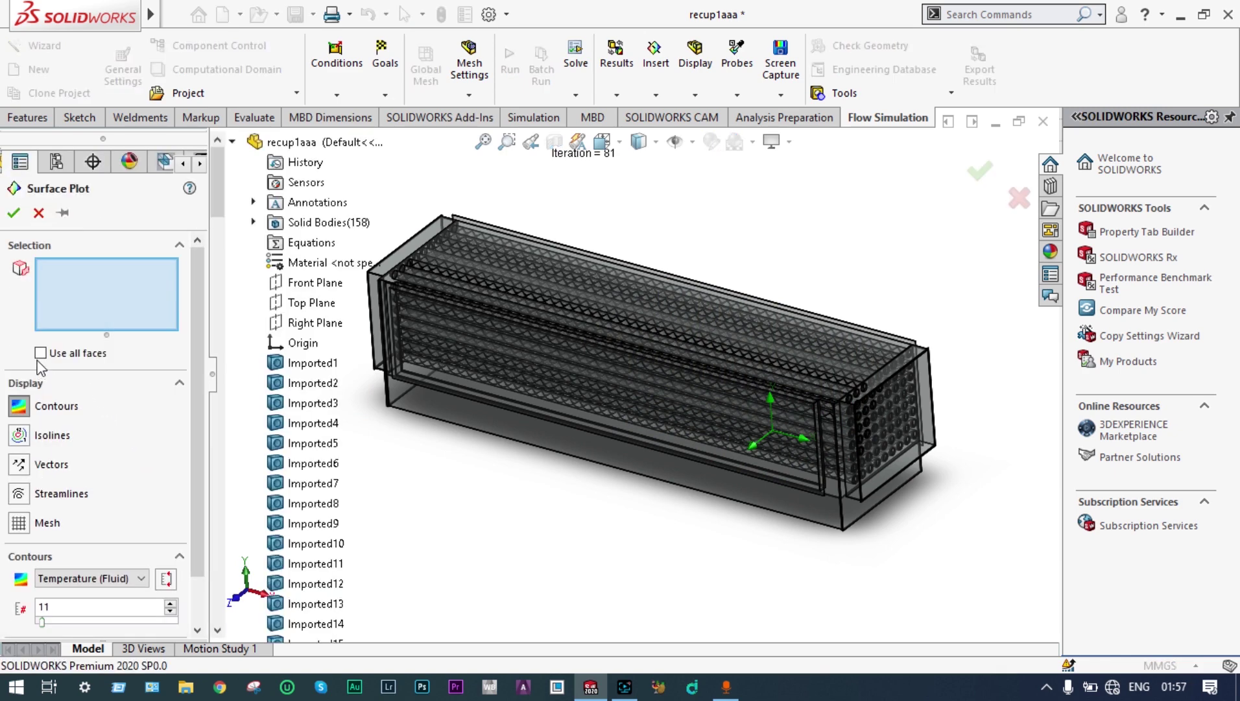
pyautogui.click(40, 353)
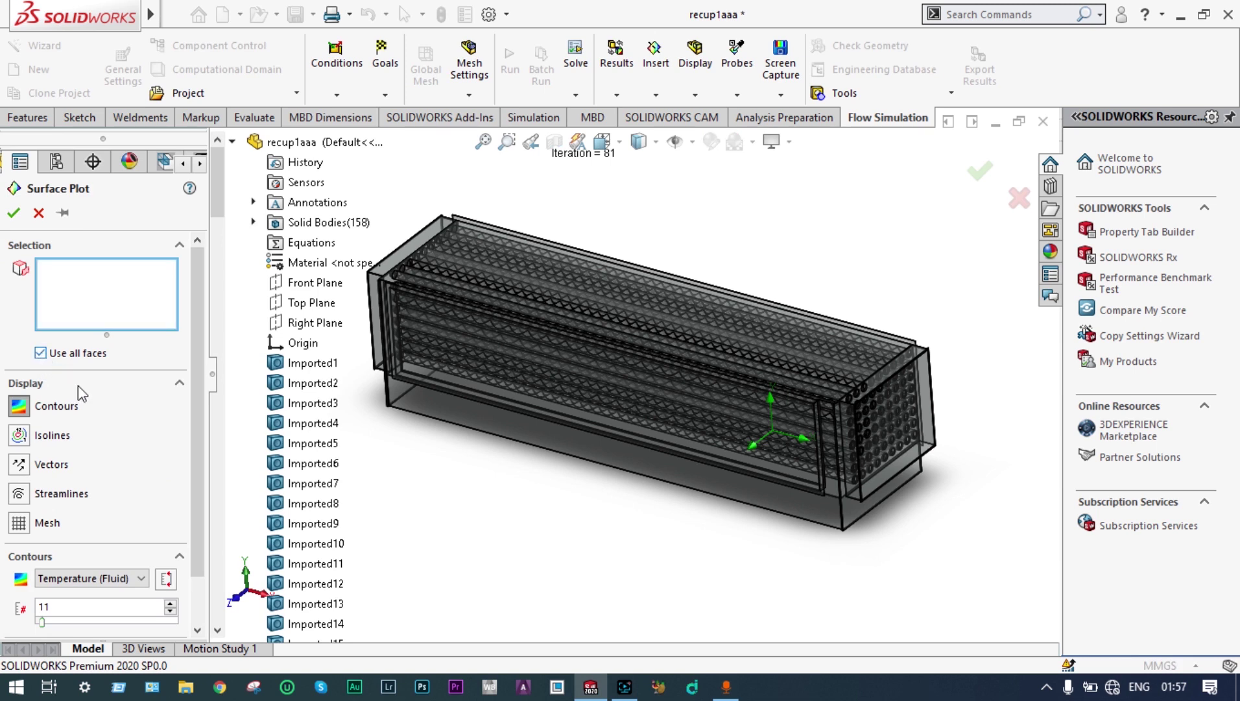
pyautogui.click(14, 215)
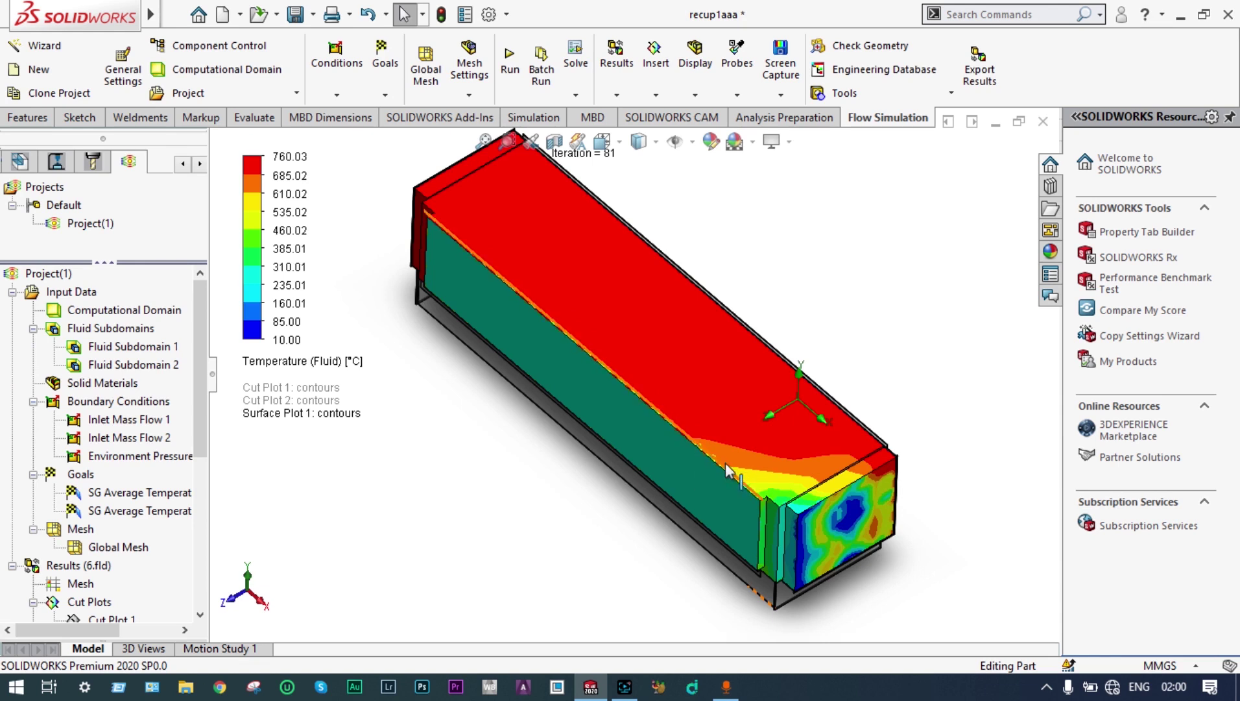
pyautogui.moveTo(899, 420); pyautogui.dragTo(837, 368, button='middle')
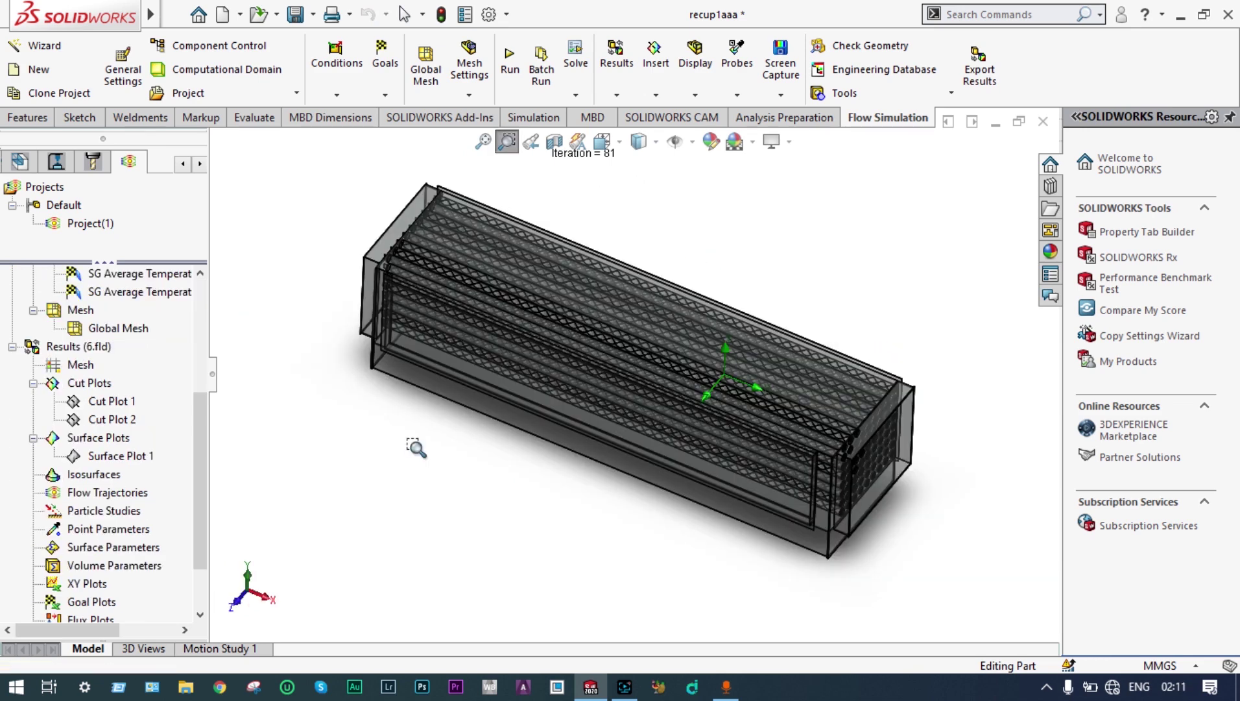
pyautogui.press('Escape')
pyautogui.moveTo(837, 356); pyautogui.dragTo(855, 350, button='middle')
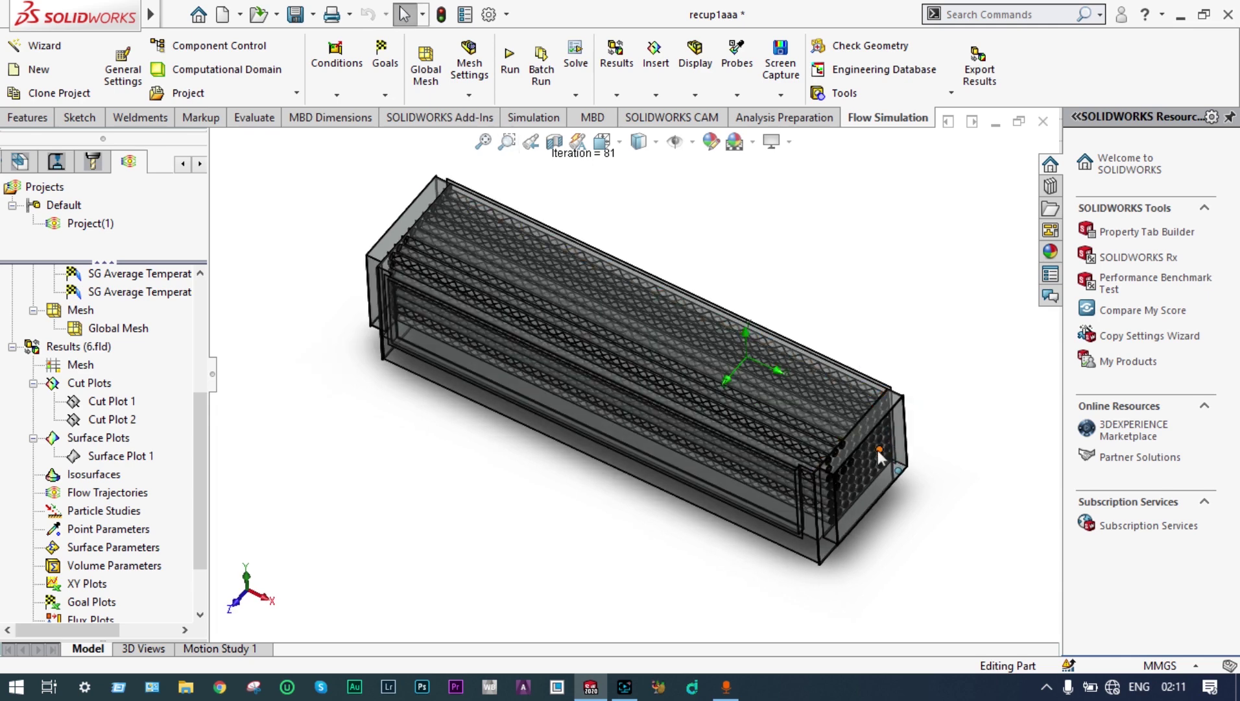
pyautogui.moveTo(893, 348)
pyautogui.mouseDown(button='middle')
pyautogui.moveTo(845, 371)
pyautogui.moveTo(916, 350)
pyautogui.mouseUp(button='middle')
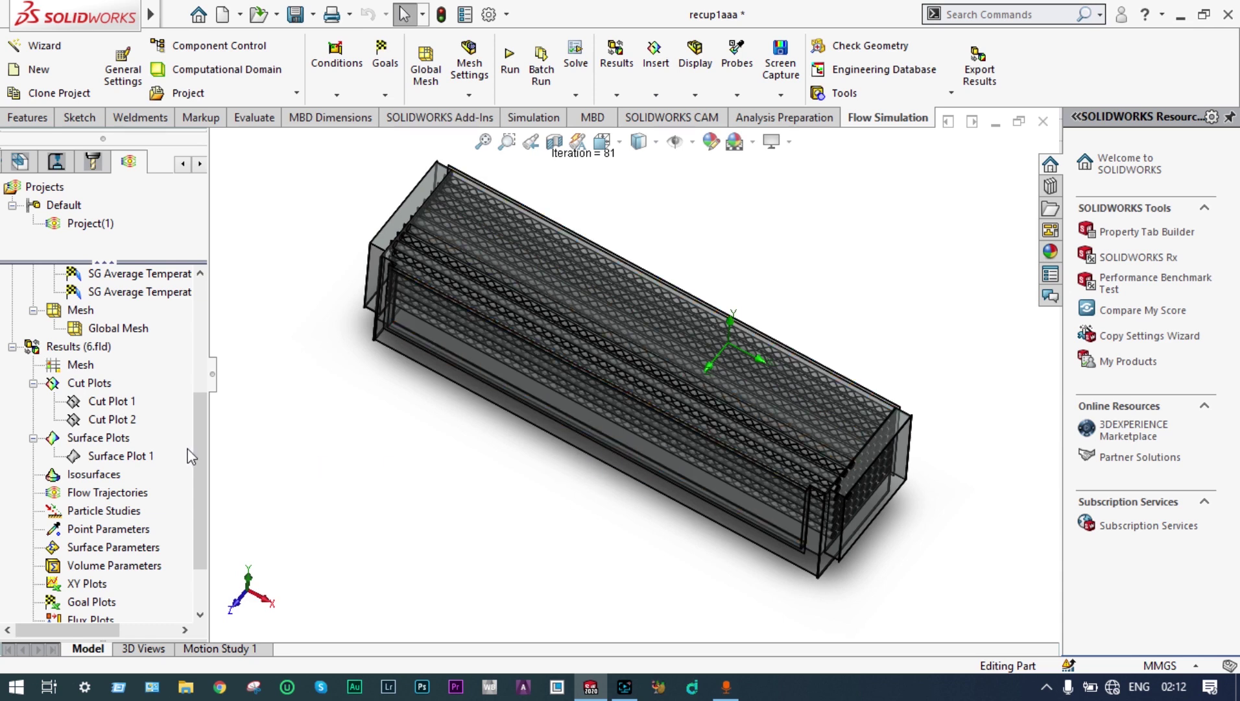
# Insert a goal plot of all goals against iterations and show its summary table
pyautogui.moveTo(199, 444); pyautogui.dragTo(200, 483)
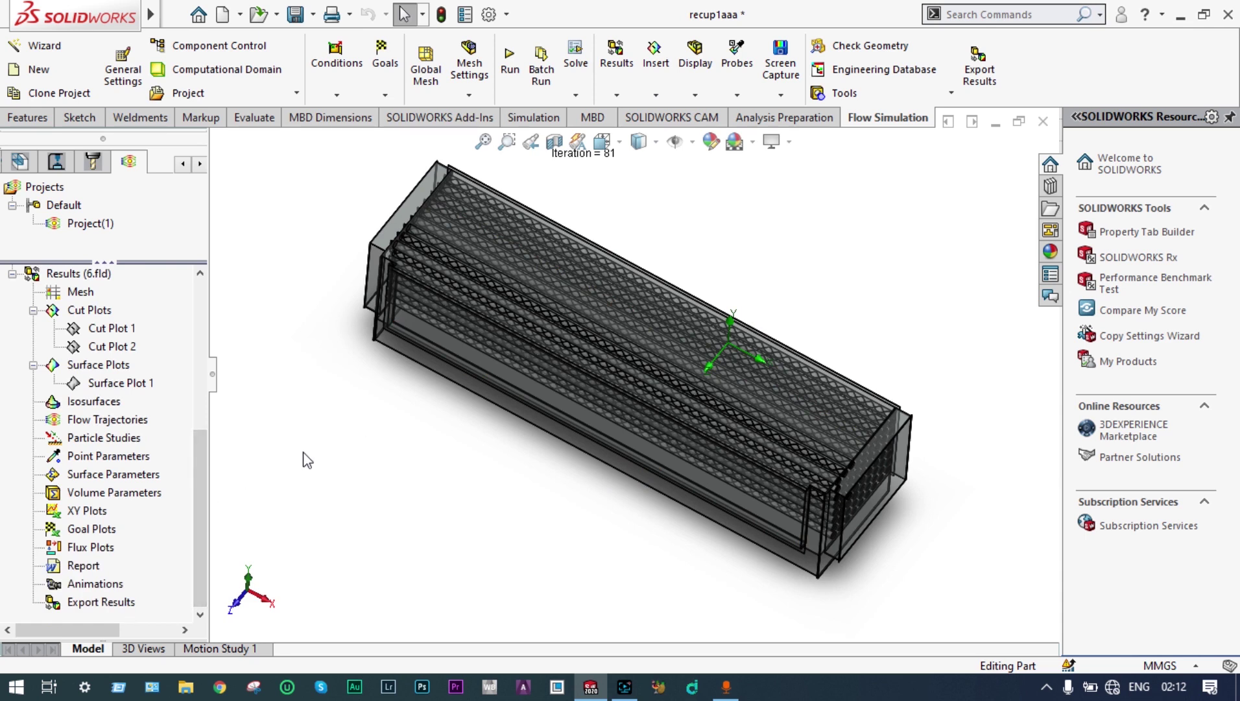
pyautogui.rightClick(92, 528)
pyautogui.click(124, 541)
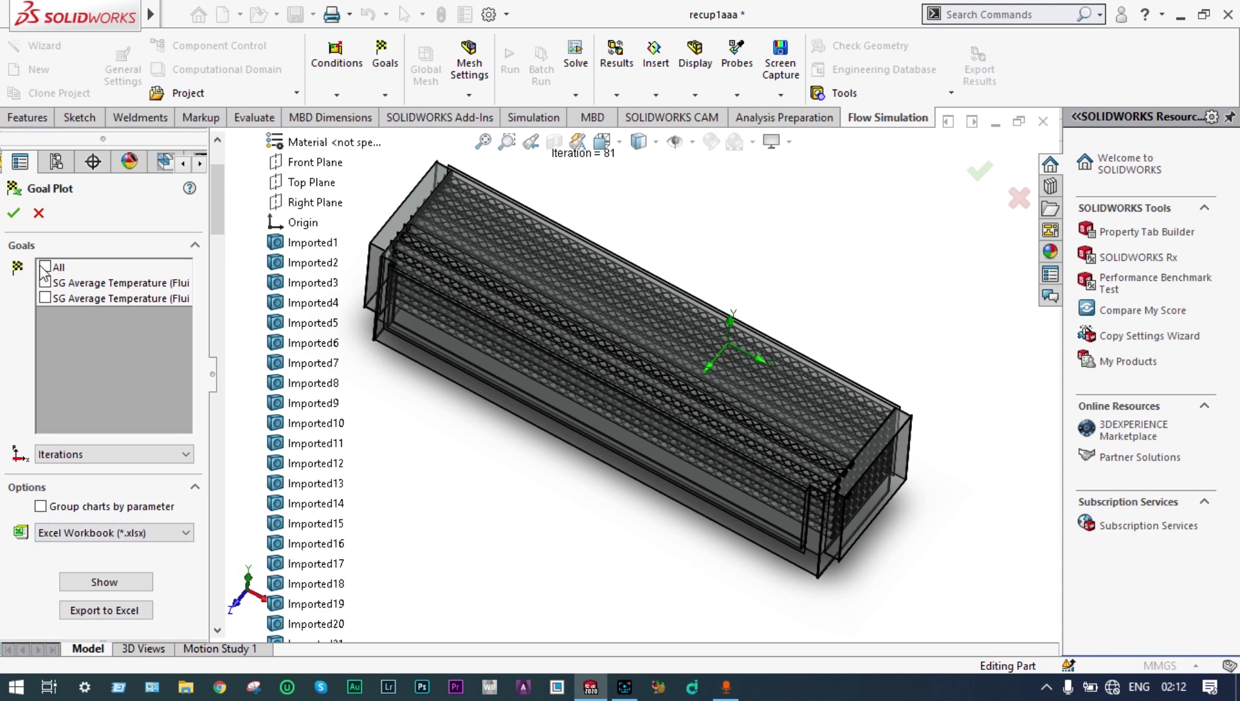
pyautogui.click(44, 266)
pyautogui.click(131, 581)
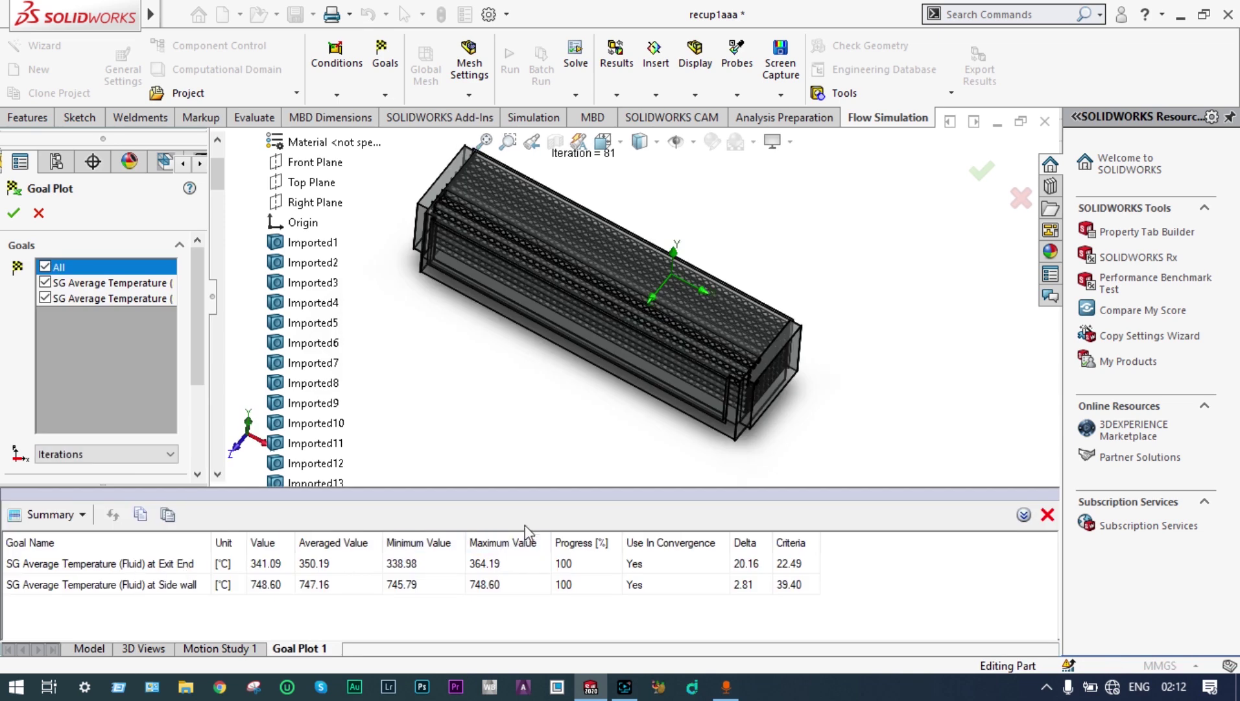
# Enlarge the goal results pane and switch it from the summary to the history charts
pyautogui.moveTo(539, 487); pyautogui.dragTo(537, 458)
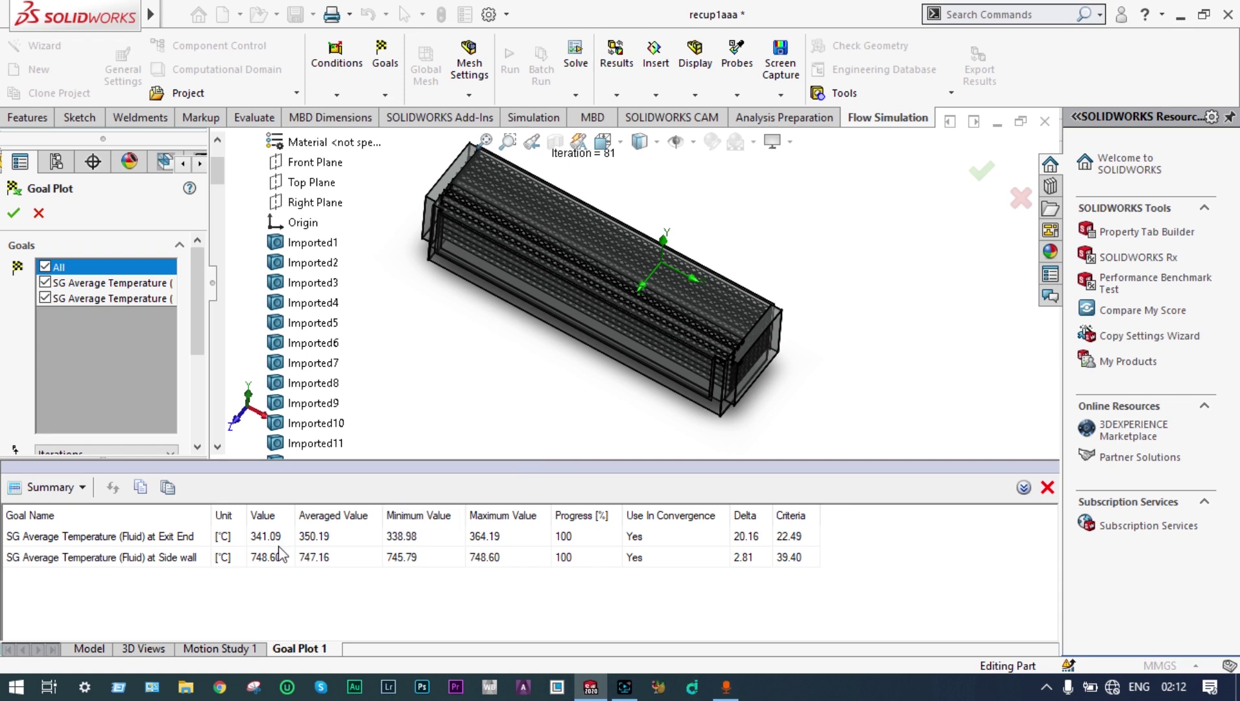
pyautogui.click(82, 488)
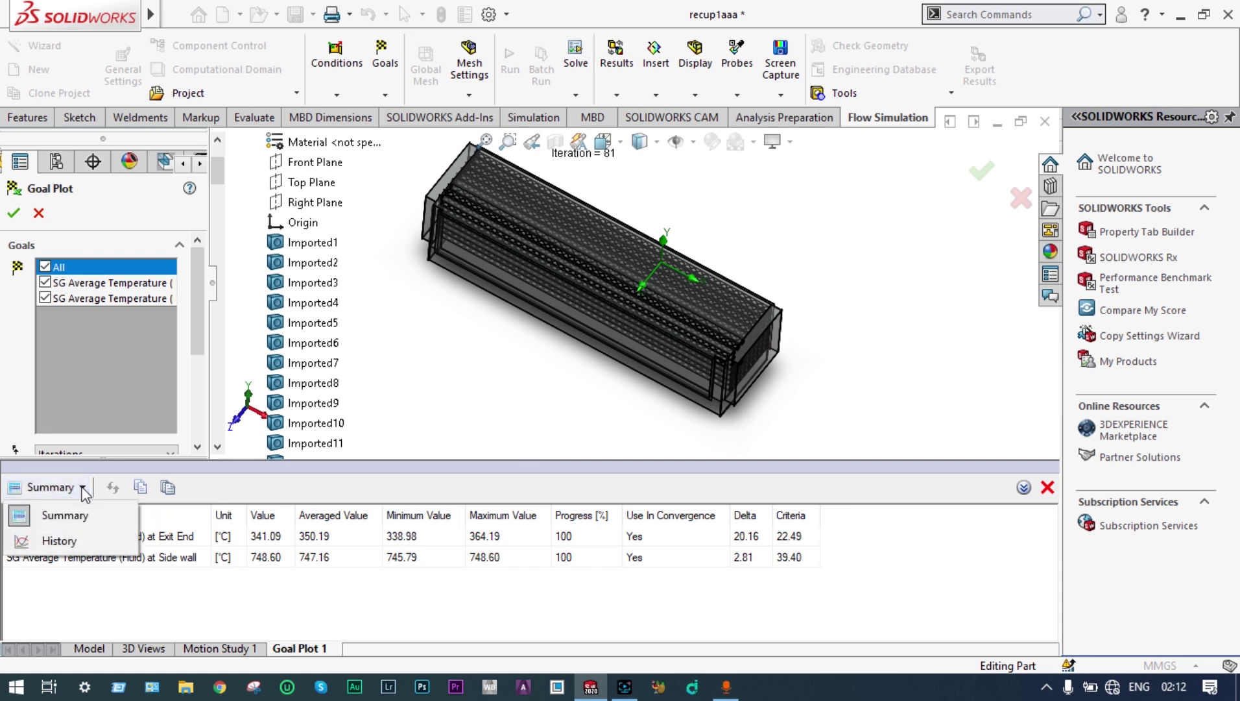
pyautogui.click(80, 540)
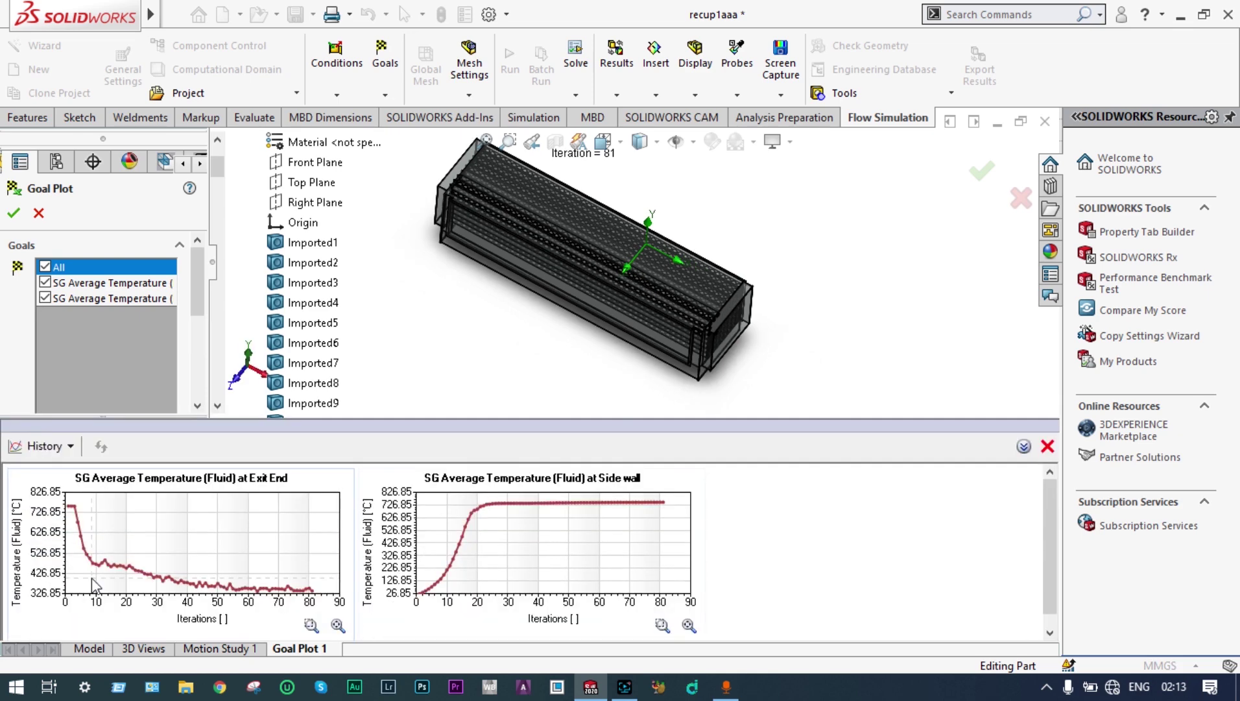